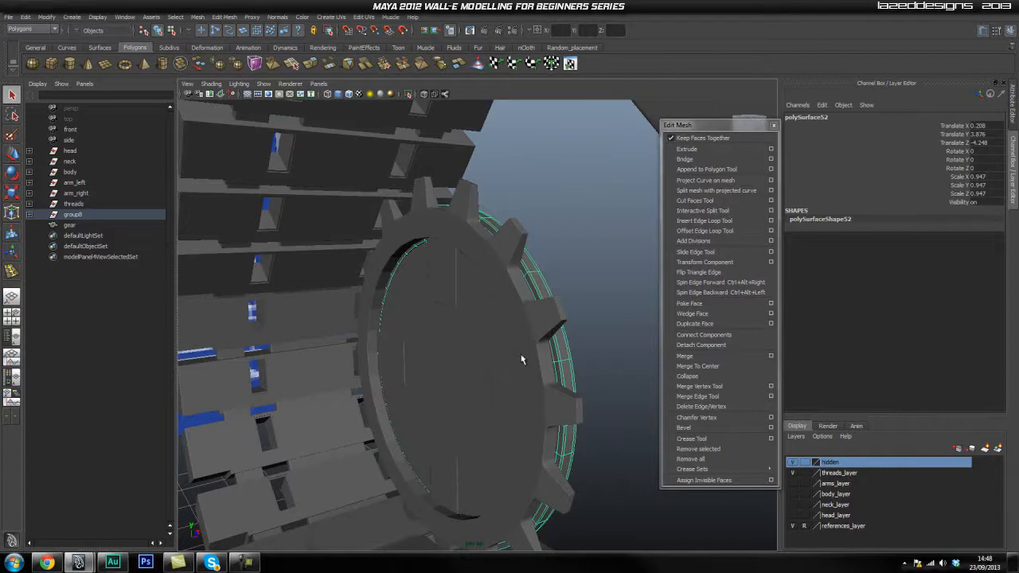
# Step: Select the toothed gear behind the wheel and hide the layer named hidden that contains it
pyautogui.keyDown('alt'); pyautogui.moveTo(478, 338); pyautogui.dragTo(448, 309); pyautogui.keyUp('alt')
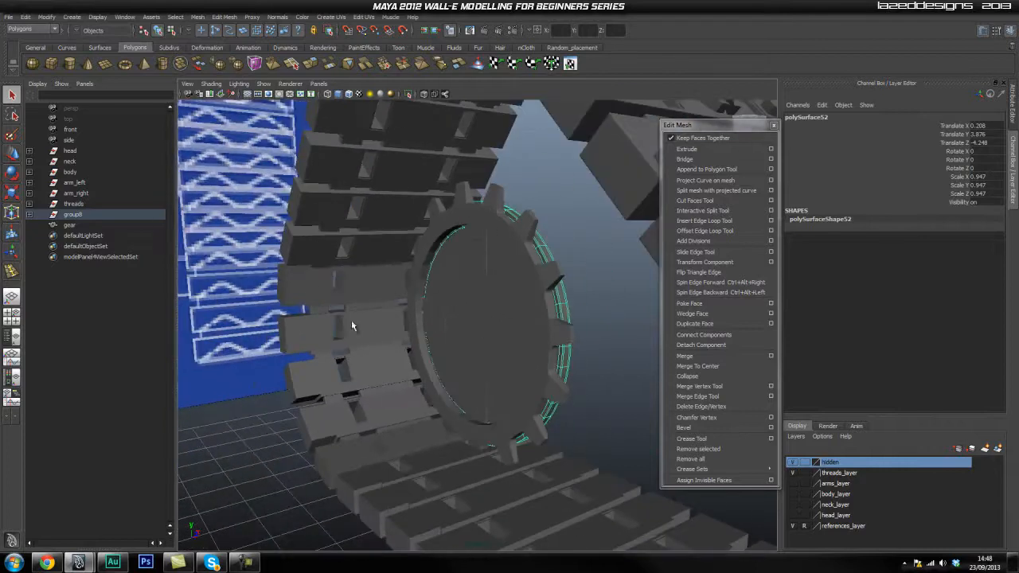
pyautogui.keyDown('alt'); pyautogui.moveTo(387, 327); pyautogui.dragTo(426, 301); pyautogui.keyUp('alt')
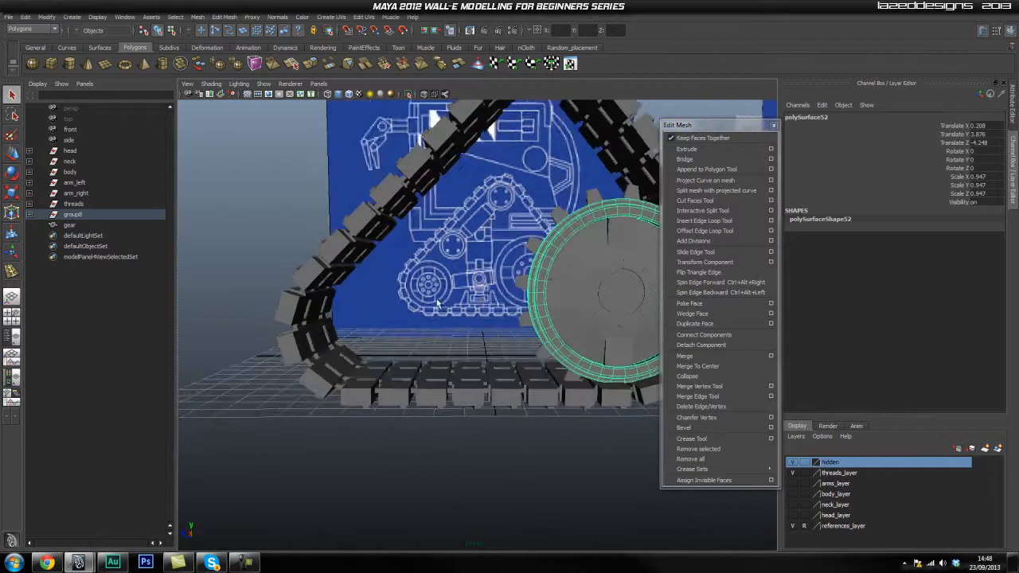
pyautogui.keyDown('alt'); pyautogui.moveTo(512, 275); pyautogui.dragTo(401, 254); pyautogui.keyUp('alt')
pyautogui.click(418, 257)
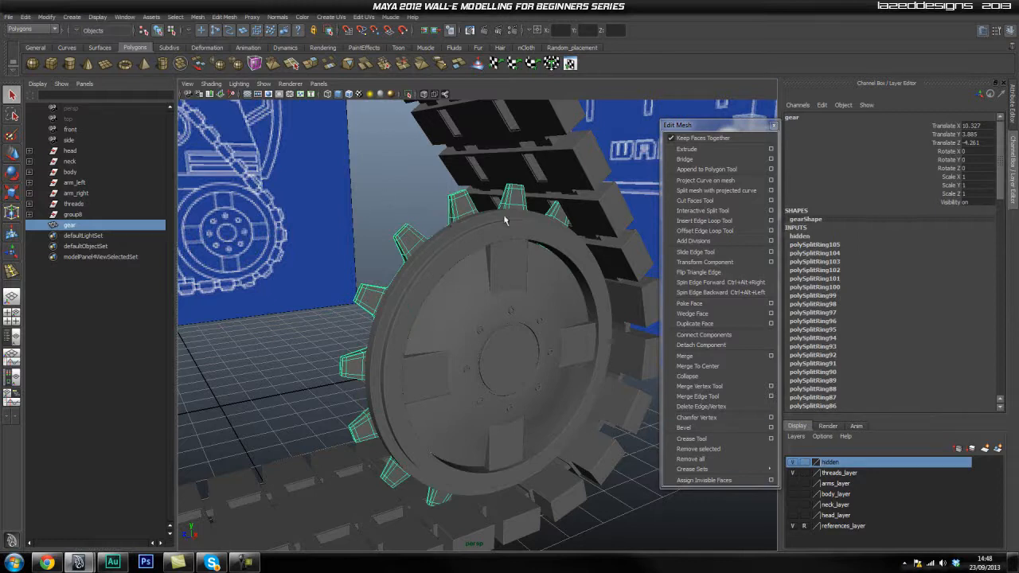
pyautogui.click(792, 461)
pyautogui.moveTo(442, 334)
pyautogui.keyDown('alt'); pyautogui.mouseDown()
pyautogui.moveTo(414, 364)
pyautogui.moveTo(423, 334)
pyautogui.mouseUp(); pyautogui.keyUp('alt')
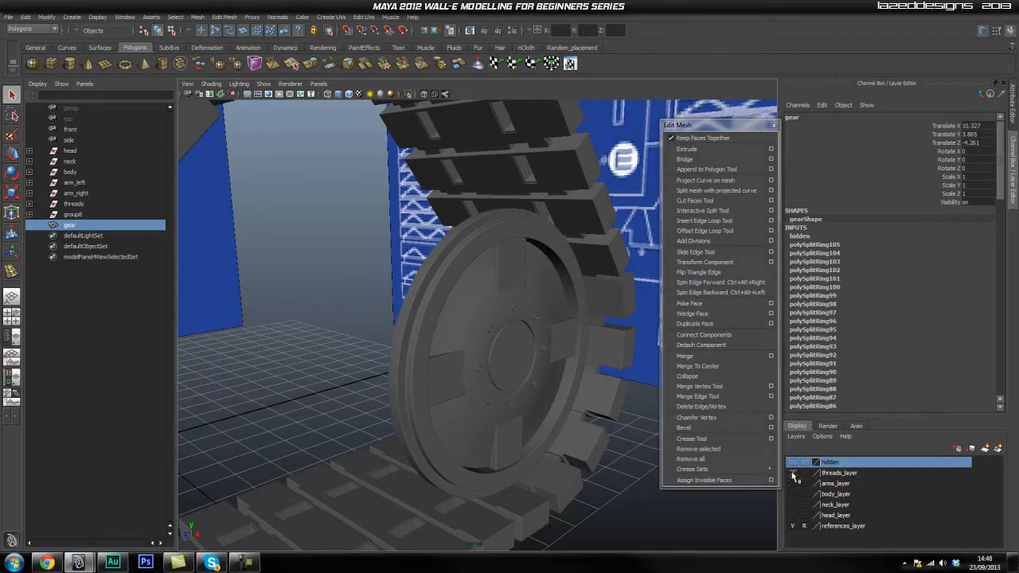
# Step: Switch to the side view centred on the large wheel and check it with the reference layer toggled off and on
pyautogui.keyDown('alt'); pyautogui.moveTo(576, 417); pyautogui.dragTo(511, 382); pyautogui.keyUp('alt')
pyautogui.press('space')
pyautogui.moveTo(516, 345); pyautogui.dragTo(518, 368)
pyautogui.press('space')
pyautogui.moveTo(467, 333); pyautogui.dragTo(518, 338)
pyautogui.keyDown('alt'); pyautogui.moveTo(597, 393); pyautogui.dragTo(595, 378, button='middle'); pyautogui.keyUp('alt')
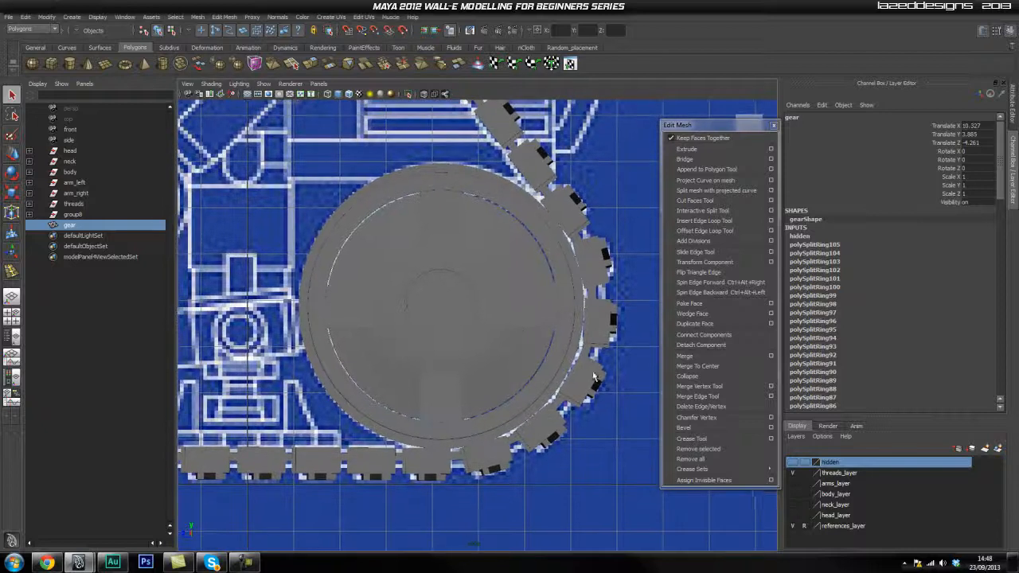
pyautogui.click(793, 527)
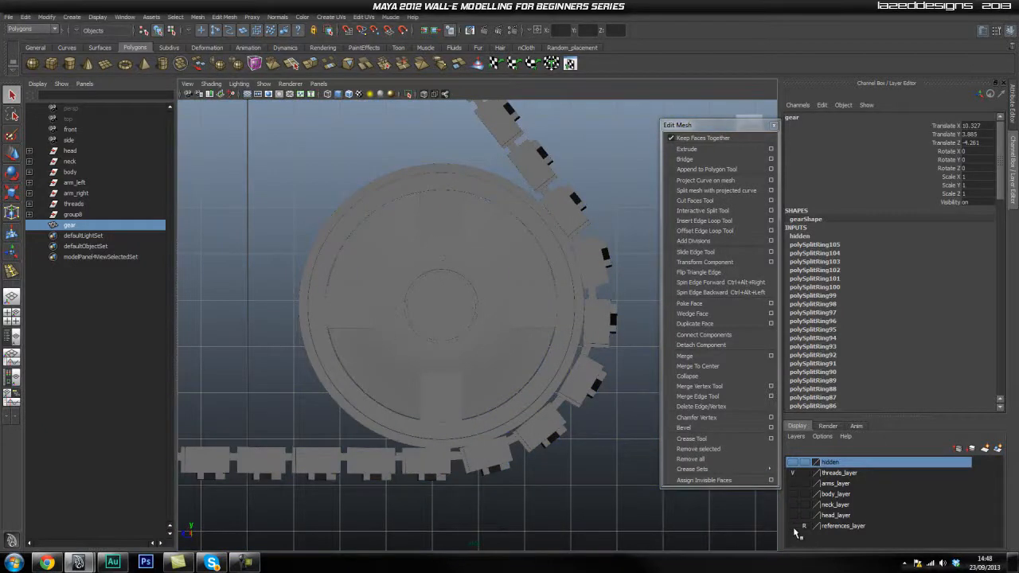
pyautogui.click(794, 527)
# Step: Hide threads_layer, then select the wheel's group8 and add it to threads_layer
pyautogui.click(793, 475)
pyautogui.keyDown('alt'); pyautogui.moveTo(447, 308); pyautogui.dragTo(470, 348, button='middle'); pyautogui.keyUp('alt')
pyautogui.moveTo(268, 169); pyautogui.dragTo(648, 516)
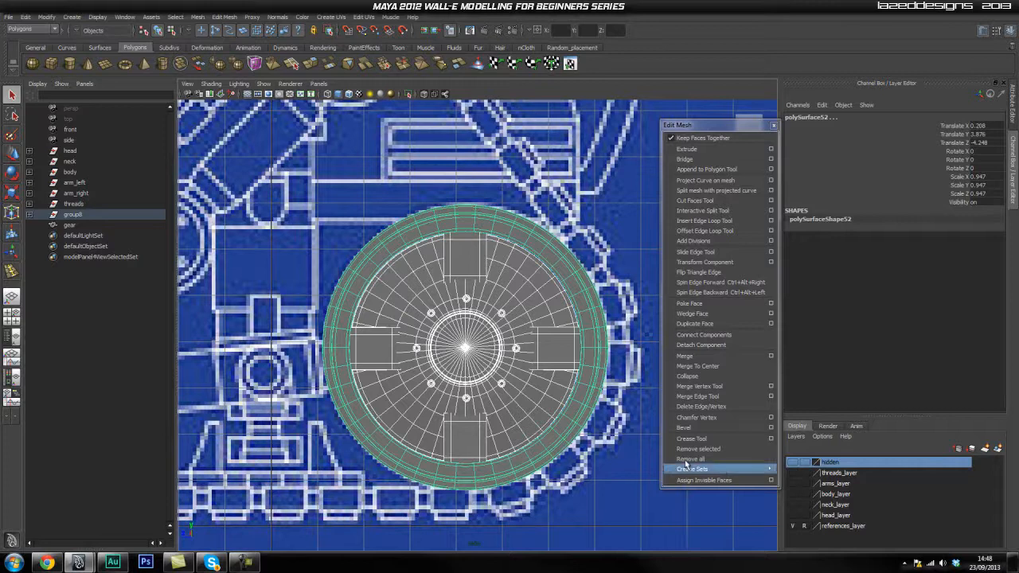
pyautogui.click(73, 214)
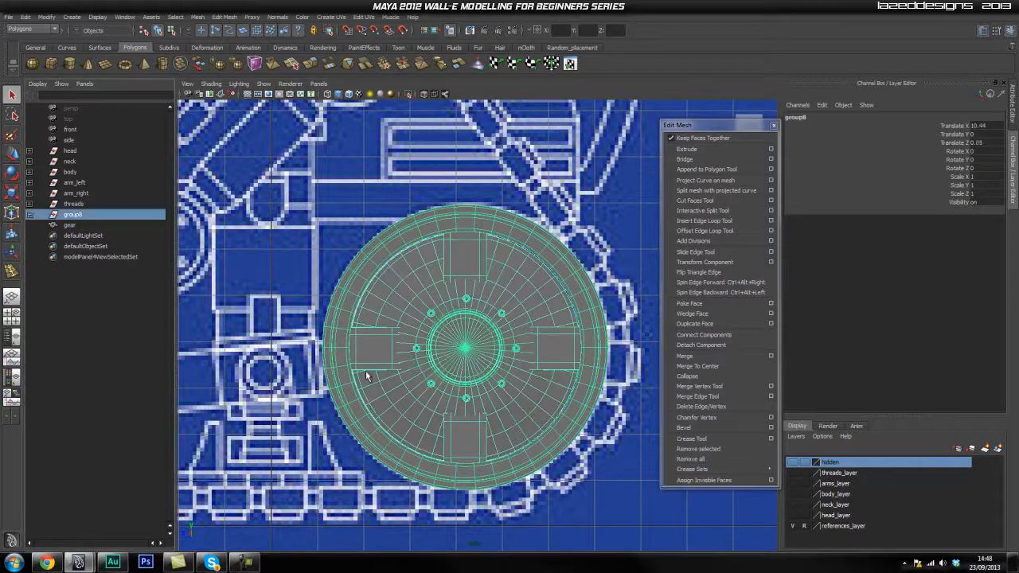
pyautogui.rightClick(840, 476)
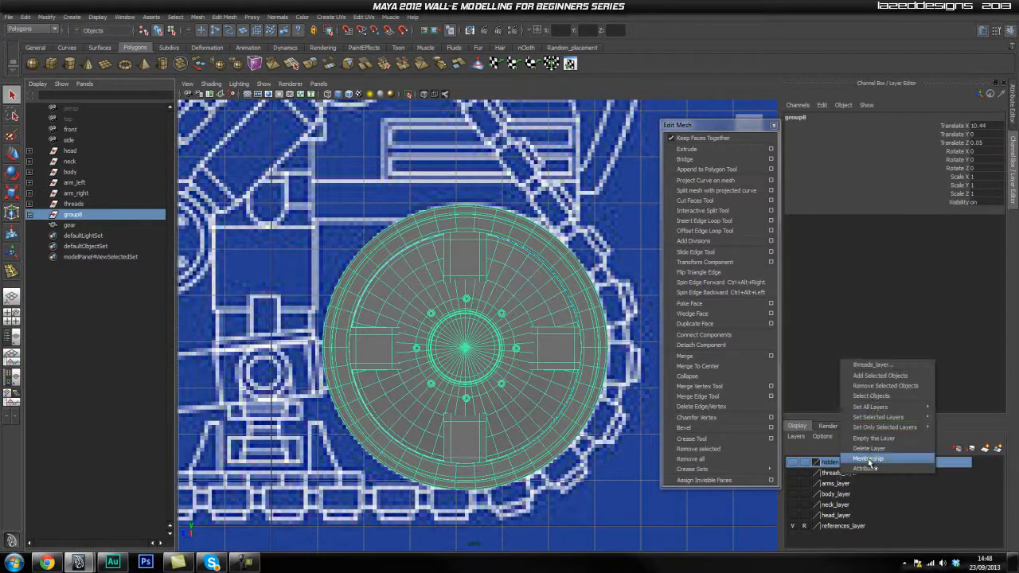
pyautogui.click(876, 380)
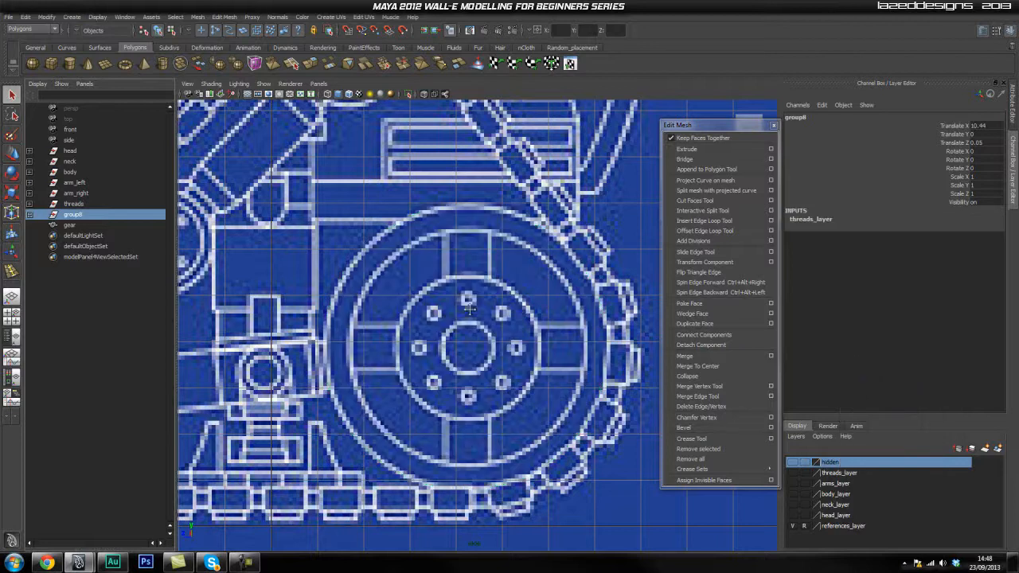
# Step: Draw a polygon pipe centred over the reference wheel, about 2.88 in radius, 0.51 high and 0.4 thick
pyautogui.scroll(3, 517, 343)
pyautogui.keyDown('alt'); pyautogui.moveTo(517, 342); pyautogui.dragTo(487, 335, button='middle'); pyautogui.keyUp('alt')
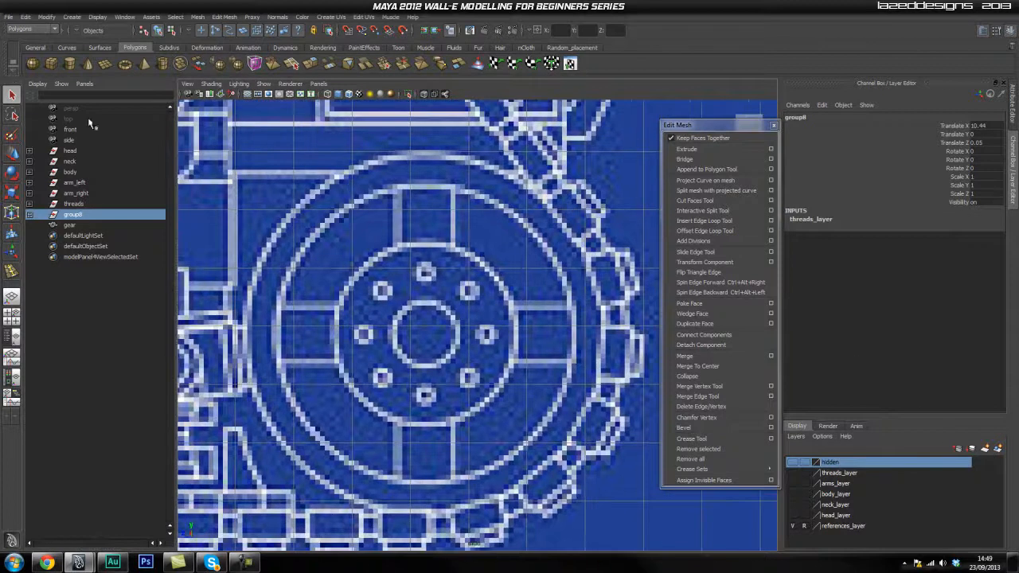
pyautogui.click(163, 65)
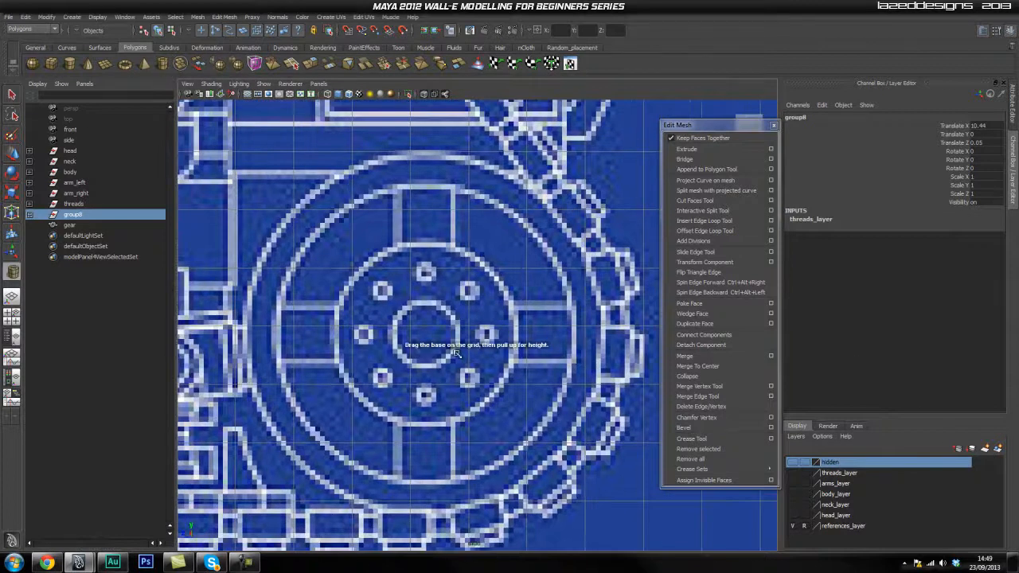
pyautogui.moveTo(431, 340); pyautogui.dragTo(516, 484)
pyautogui.moveTo(460, 340); pyautogui.dragTo(425, 333)
pyautogui.press('w')
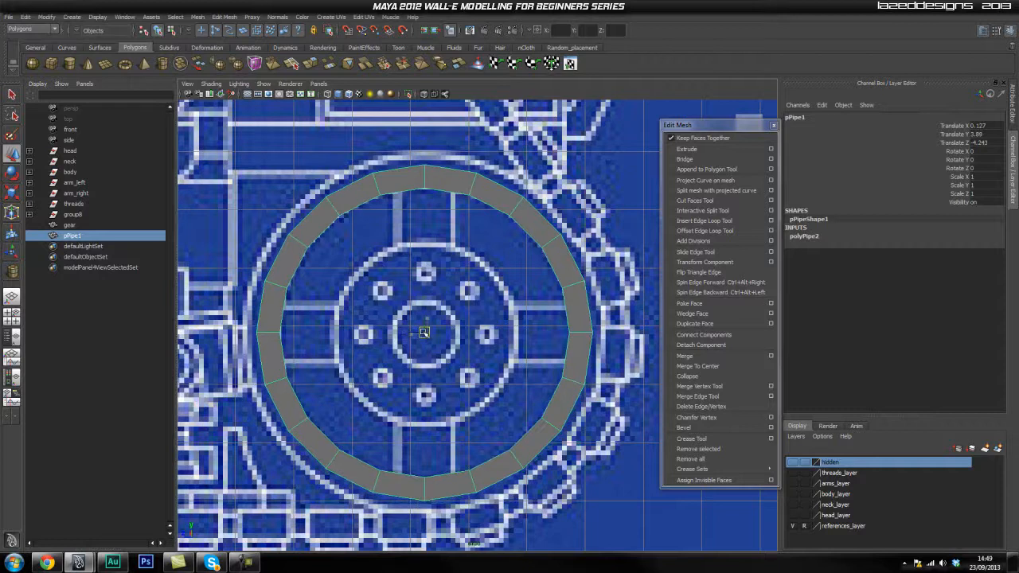
# Step: Set the pipe's Subdivisions Axis to 32
pyautogui.click(819, 237)
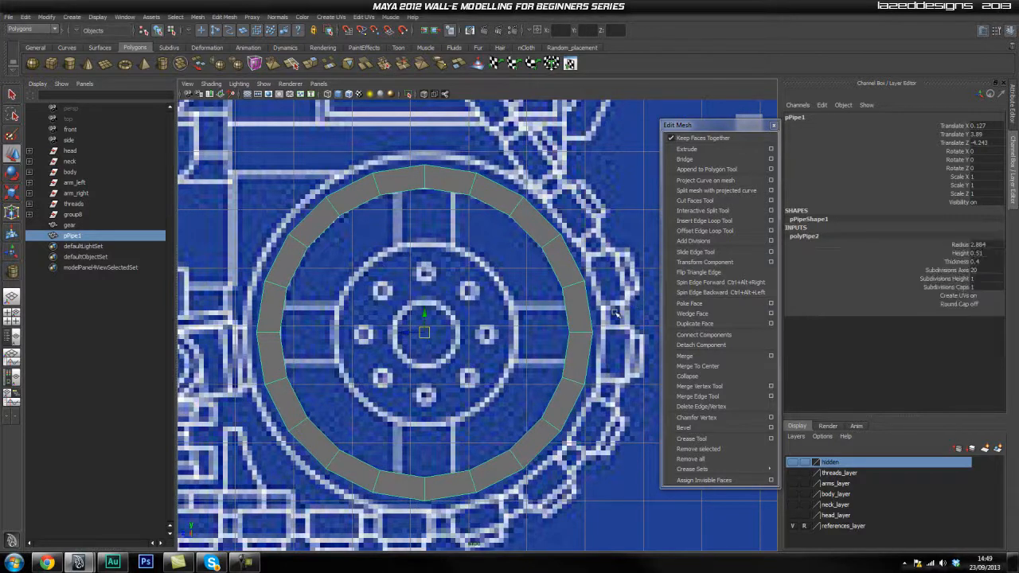
pyautogui.click(976, 270)
pyautogui.write('3')
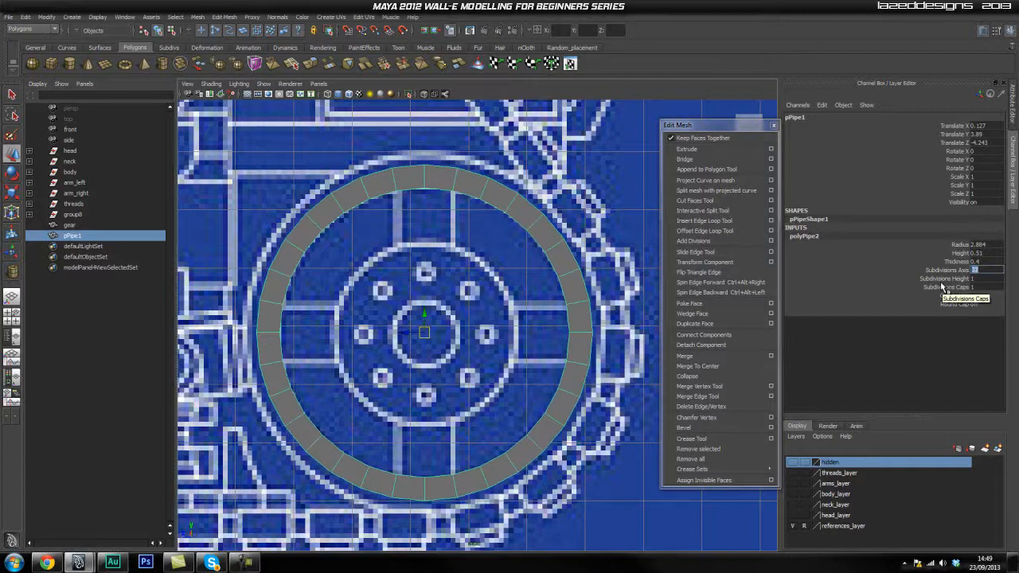
pyautogui.click(525, 180)
pyautogui.click(508, 199)
# Step: Compare the new pipe with the finished gear and wheel in perspective, temporarily showing threads_layer and the hidden layer
pyautogui.press('space')
pyautogui.moveTo(507, 205); pyautogui.dragTo(505, 184)
pyautogui.keyDown('alt'); pyautogui.moveTo(550, 257); pyautogui.dragTo(483, 273); pyautogui.keyUp('alt')
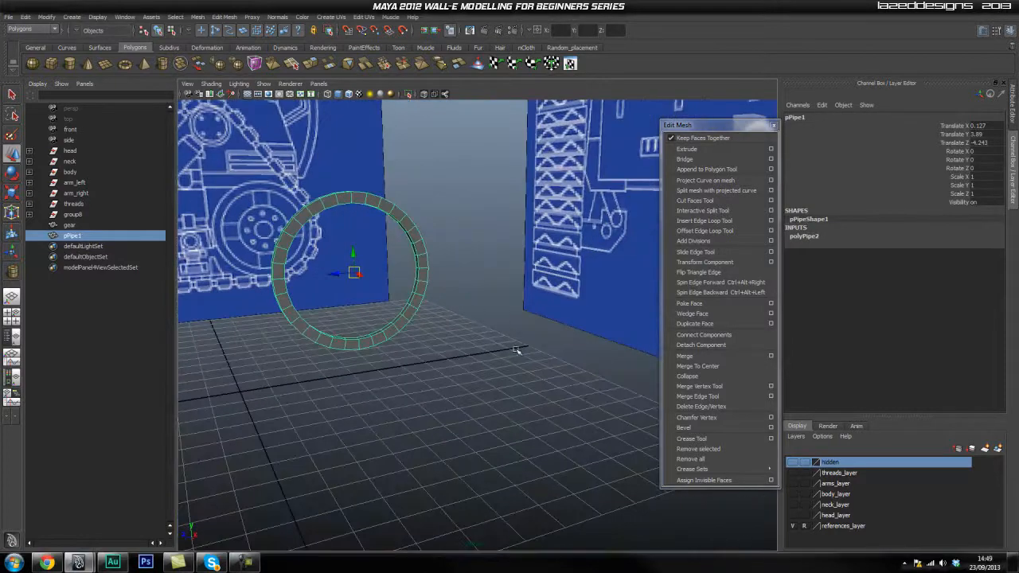
pyautogui.keyDown('alt'); pyautogui.moveTo(479, 308); pyautogui.dragTo(510, 332, button='middle'); pyautogui.keyUp('alt')
pyautogui.click(793, 526)
pyautogui.click(792, 527)
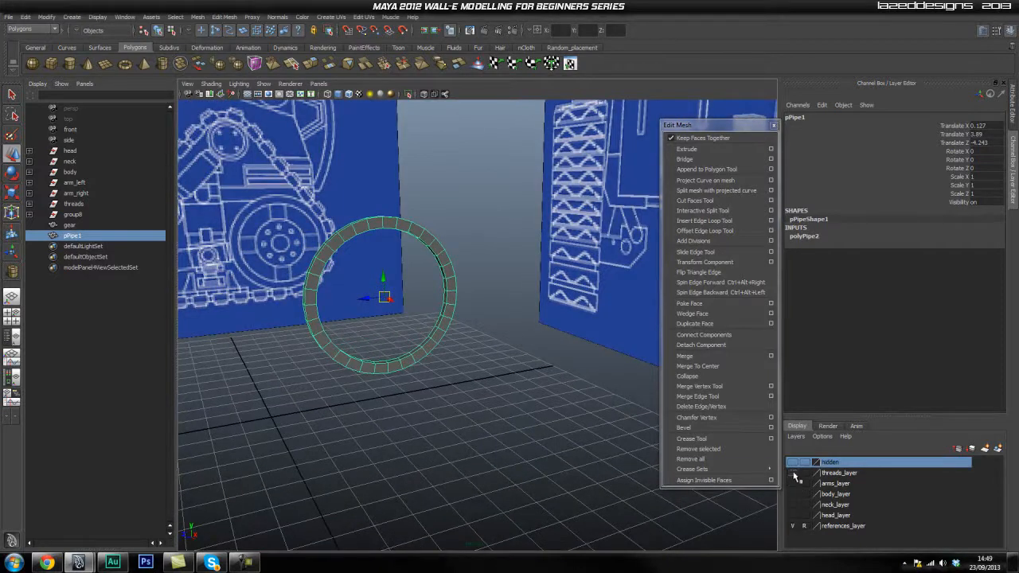
pyautogui.click(794, 473)
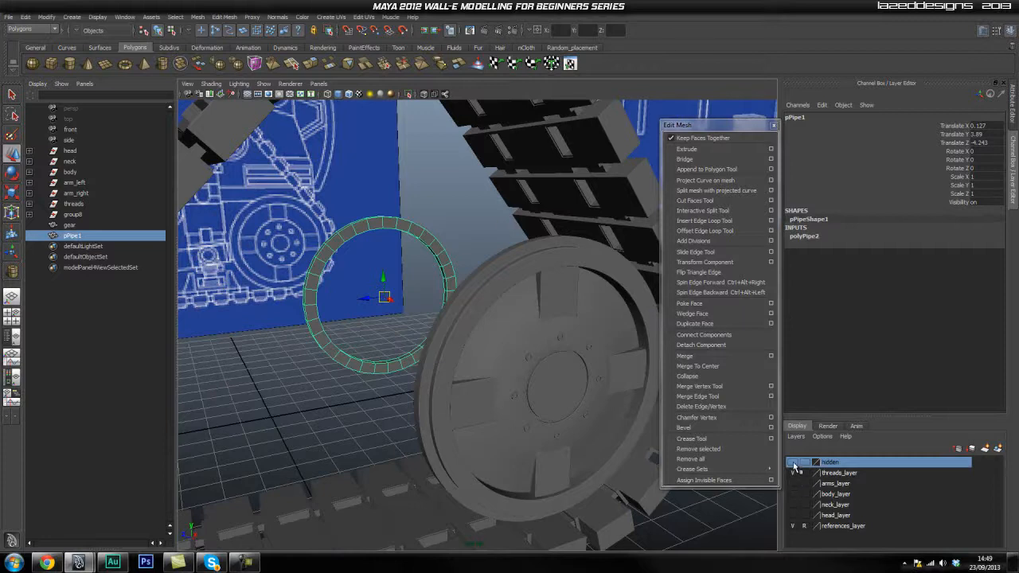
pyautogui.click(793, 462)
pyautogui.click(514, 235)
pyautogui.keyDown('alt'); pyautogui.moveTo(514, 235); pyautogui.dragTo(440, 300); pyautogui.keyUp('alt')
pyautogui.keyDown('alt'); pyautogui.moveTo(503, 263); pyautogui.dragTo(474, 288); pyautogui.keyUp('alt')
pyautogui.keyDown('alt'); pyautogui.moveTo(482, 365); pyautogui.dragTo(476, 300); pyautogui.keyUp('alt')
pyautogui.keyDown('alt'); pyautogui.moveTo(486, 360); pyautogui.dragTo(649, 284); pyautogui.keyUp('alt')
pyautogui.click(793, 463)
pyautogui.click(793, 473)
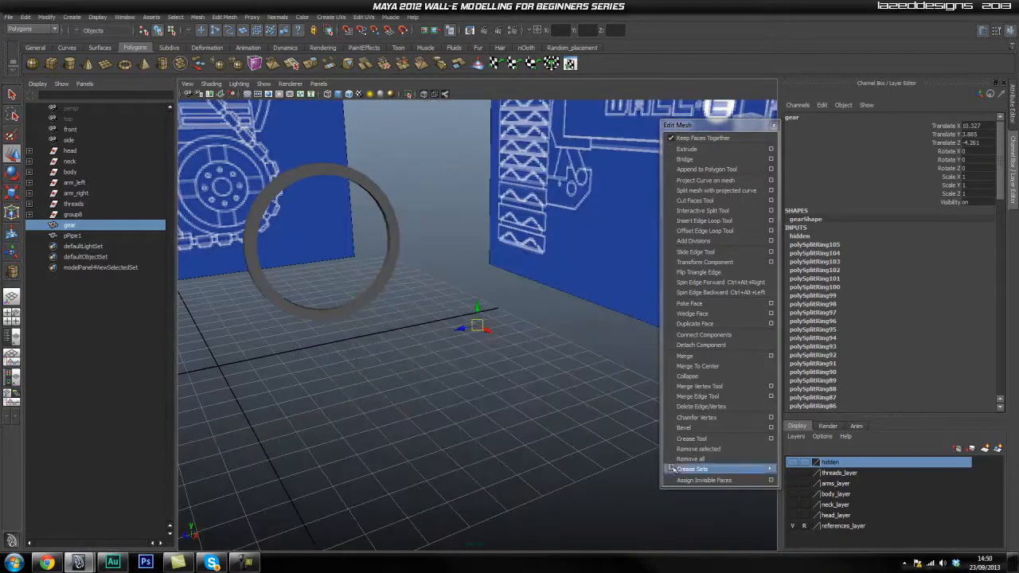
# Step: Select every other outer face around the full circumference of the pipe
pyautogui.click(336, 172)
pyautogui.press('space')
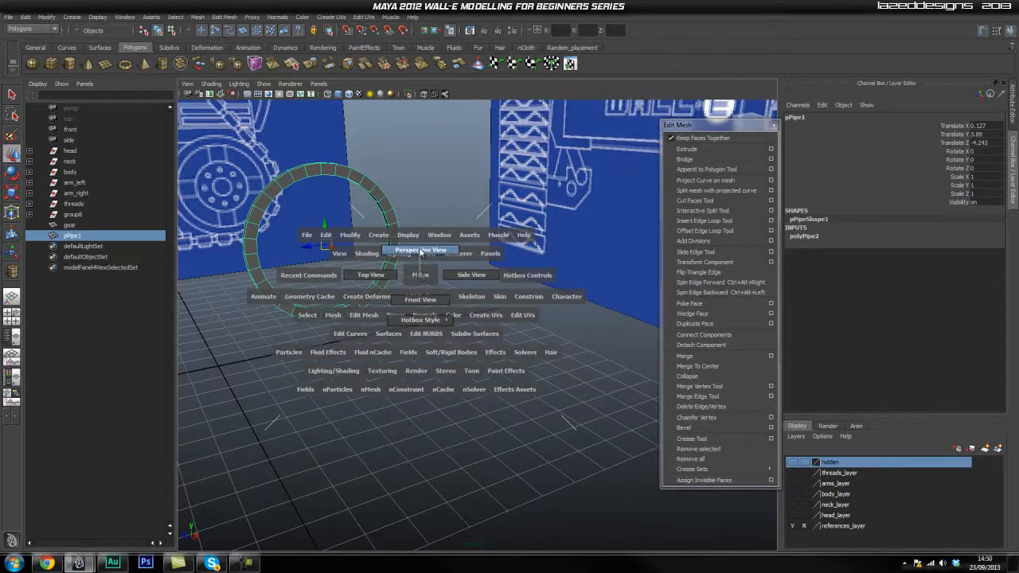
pyautogui.keyDown('alt'); pyautogui.moveTo(466, 302); pyautogui.dragTo(477, 211); pyautogui.keyUp('alt')
pyautogui.moveTo(475, 212); pyautogui.dragTo(476, 238, button='right')
pyautogui.click(470, 212)
pyautogui.keyDown('alt'); pyautogui.moveTo(483, 208); pyautogui.dragTo(505, 220); pyautogui.keyUp('alt')
pyautogui.click(480, 264)
pyautogui.keyDown('alt'); pyautogui.moveTo(576, 296); pyautogui.dragTo(523, 258); pyautogui.keyUp('alt')
pyautogui.keyDown('shift'); pyautogui.click(522, 259); pyautogui.keyUp('shift')
pyautogui.keyDown('alt'); pyautogui.moveTo(587, 342); pyautogui.dragTo(540, 320); pyautogui.keyUp('alt')
pyautogui.keyDown('shift'); pyautogui.click(541, 322); pyautogui.keyUp('shift')
pyautogui.keyDown('shift'); pyautogui.click(543, 384); pyautogui.keyUp('shift')
pyautogui.keyDown('alt'); pyautogui.moveTo(566, 399); pyautogui.dragTo(562, 356); pyautogui.keyUp('alt')
pyautogui.keyDown('shift'); pyautogui.click(519, 286); pyautogui.keyUp('shift')
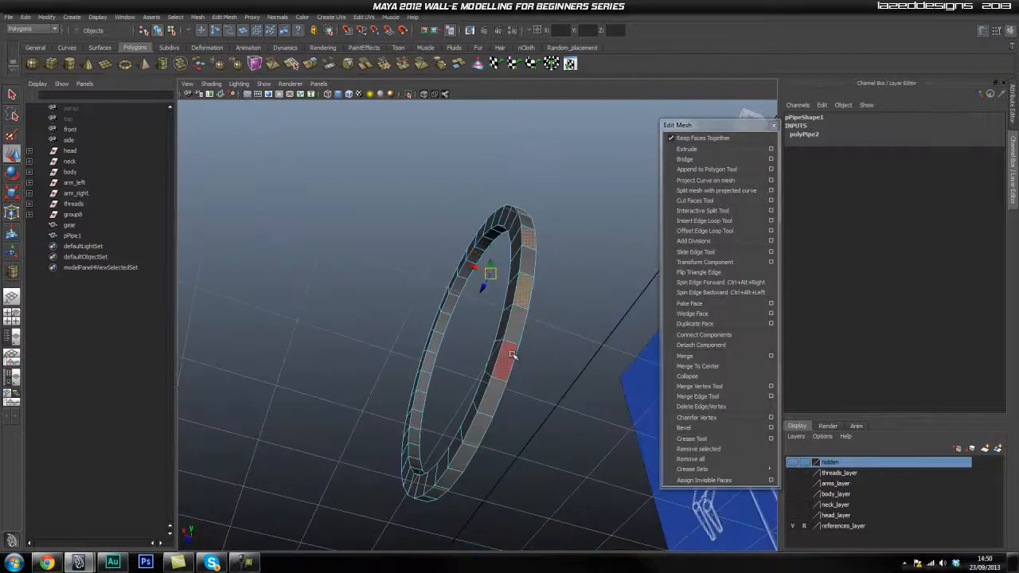
pyautogui.keyDown('shift'); pyautogui.click(506, 358); pyautogui.keyUp('shift')
pyautogui.keyDown('shift'); pyautogui.click(476, 425); pyautogui.keyUp('shift')
pyautogui.keyDown('alt'); pyautogui.moveTo(475, 424); pyautogui.dragTo(389, 370); pyautogui.keyUp('alt')
pyautogui.keyDown('shift'); pyautogui.click(359, 366); pyautogui.keyUp('shift')
pyautogui.keyDown('shift'); pyautogui.click(316, 340); pyautogui.keyUp('shift')
pyautogui.keyDown('alt'); pyautogui.moveTo(316, 340); pyautogui.dragTo(430, 317); pyautogui.keyUp('alt')
pyautogui.keyDown('shift'); pyautogui.click(443, 316); pyautogui.keyUp('shift')
pyautogui.keyDown('shift'); pyautogui.click(443, 240); pyautogui.keyUp('shift')
pyautogui.keyDown('alt'); pyautogui.moveTo(460, 235); pyautogui.dragTo(510, 241); pyautogui.keyUp('alt')
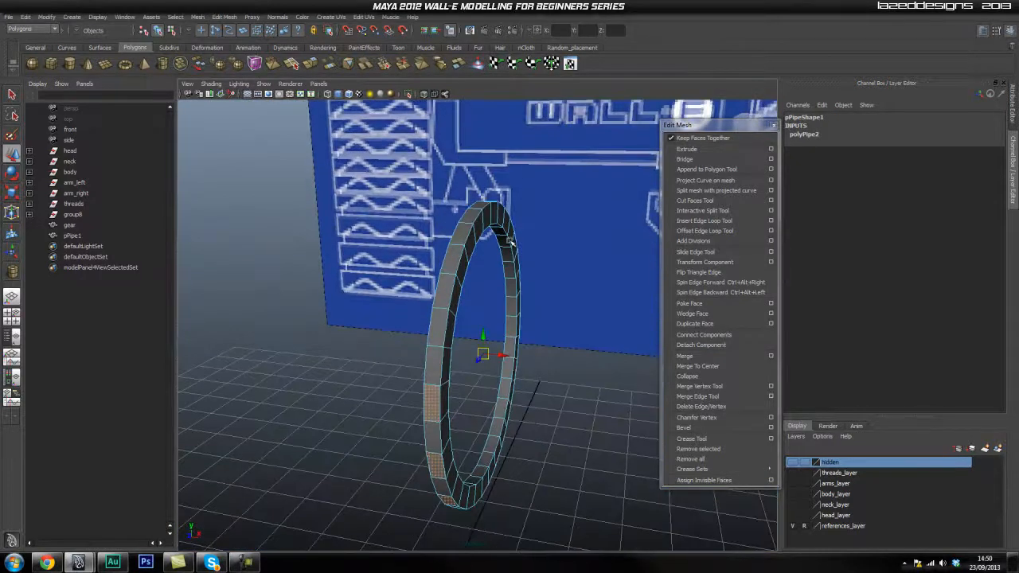
pyautogui.keyDown('shift'); pyautogui.click(436, 324); pyautogui.keyUp('shift')
pyautogui.keyDown('shift'); pyautogui.click(451, 261); pyautogui.keyUp('shift')
pyautogui.keyDown('alt'); pyautogui.moveTo(496, 205); pyautogui.dragTo(466, 247); pyautogui.keyUp('alt')
pyautogui.keyDown('shift'); pyautogui.click(440, 356); pyautogui.keyUp('shift')
pyautogui.keyDown('alt'); pyautogui.moveTo(547, 360); pyautogui.dragTo(519, 321); pyautogui.keyUp('alt')
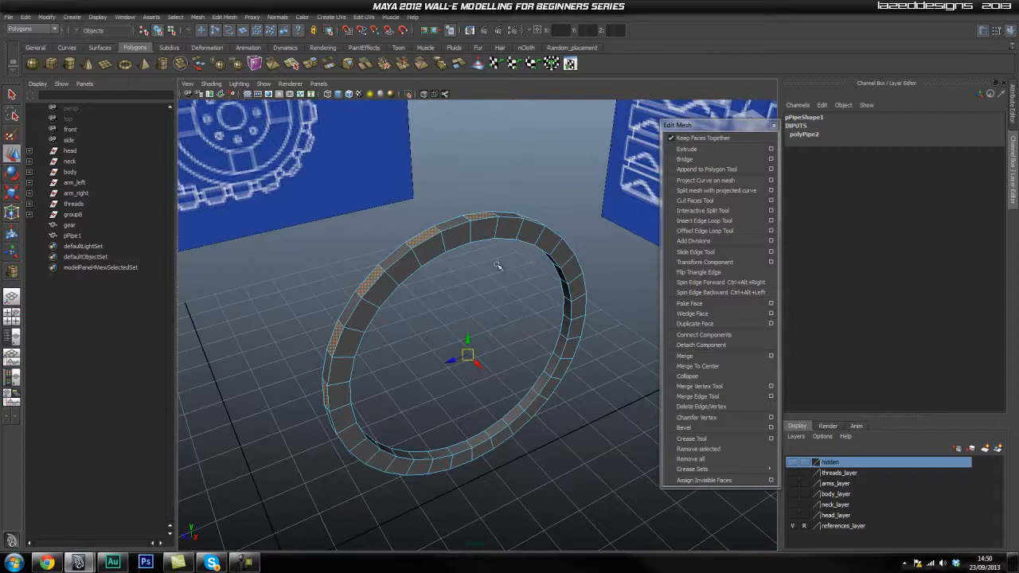
# Step: Extrude the selected alternate faces outward with a thickness of 0.55 to form the gear teeth
pyautogui.click(688, 150)
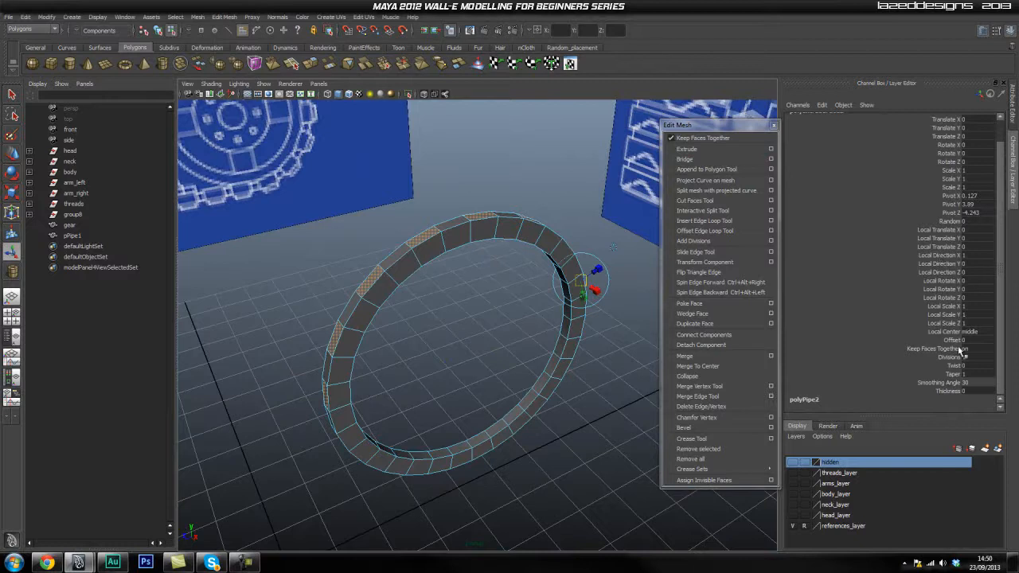
pyautogui.click(952, 391)
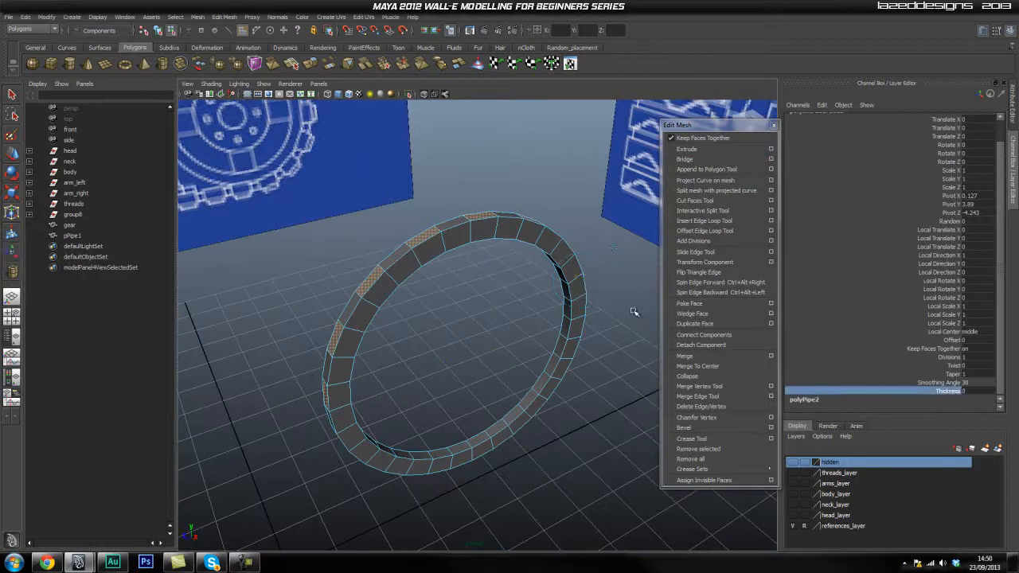
pyautogui.moveTo(626, 339); pyautogui.dragTo(653, 341, button='middle')
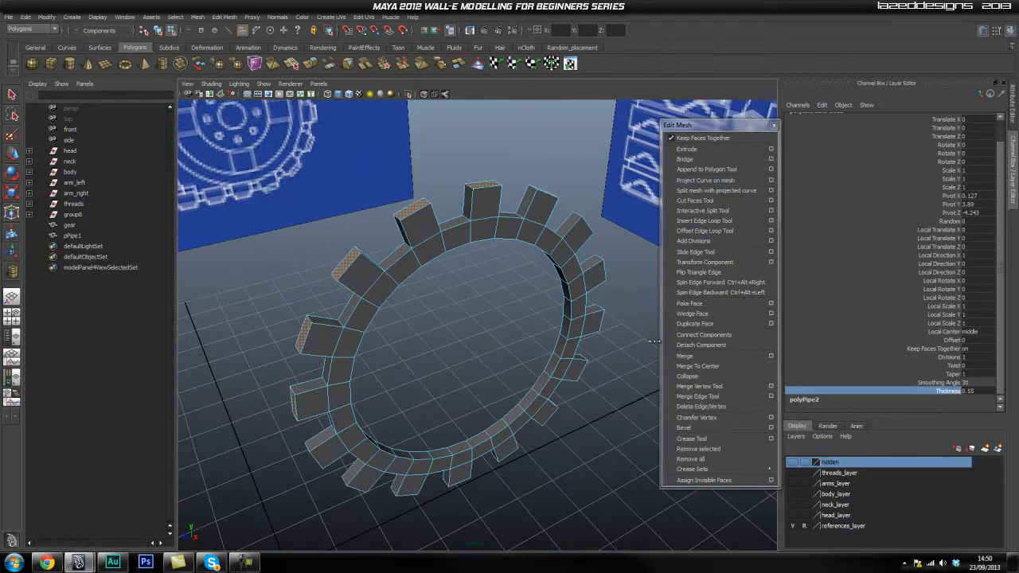
pyautogui.keyDown('alt'); pyautogui.moveTo(641, 350); pyautogui.dragTo(568, 312); pyautogui.keyUp('alt')
pyautogui.keyDown('alt'); pyautogui.moveTo(568, 313); pyautogui.dragTo(585, 341, button='right'); pyautogui.keyUp('alt')
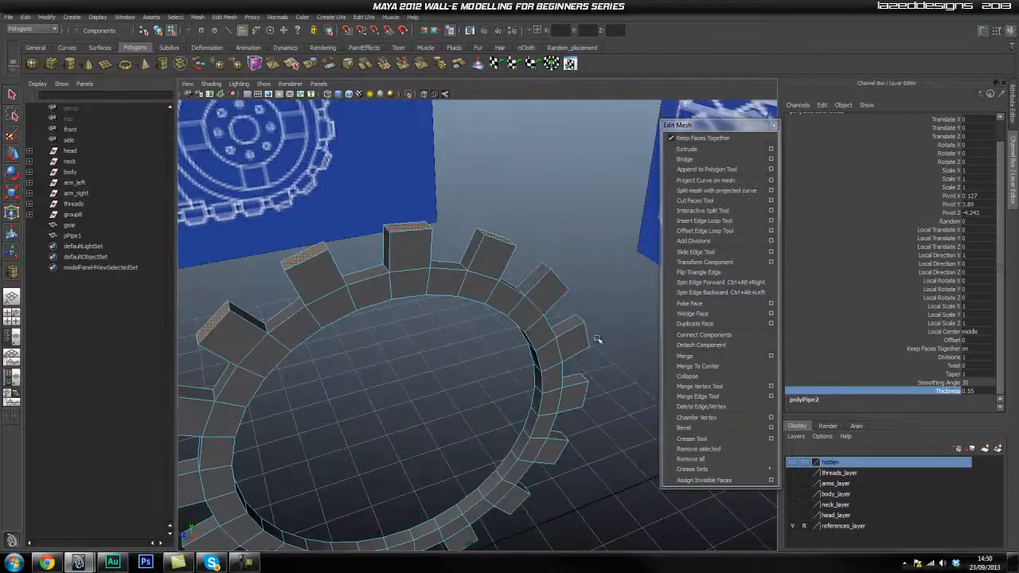
# Step: Taper the extruded teeth by setting Local Scale X and Local Scale Y to 0.65, and return to object mode
pyautogui.click(945, 308)
pyautogui.keyDown('alt'); pyautogui.moveTo(473, 252); pyautogui.dragTo(503, 258); pyautogui.keyUp('alt')
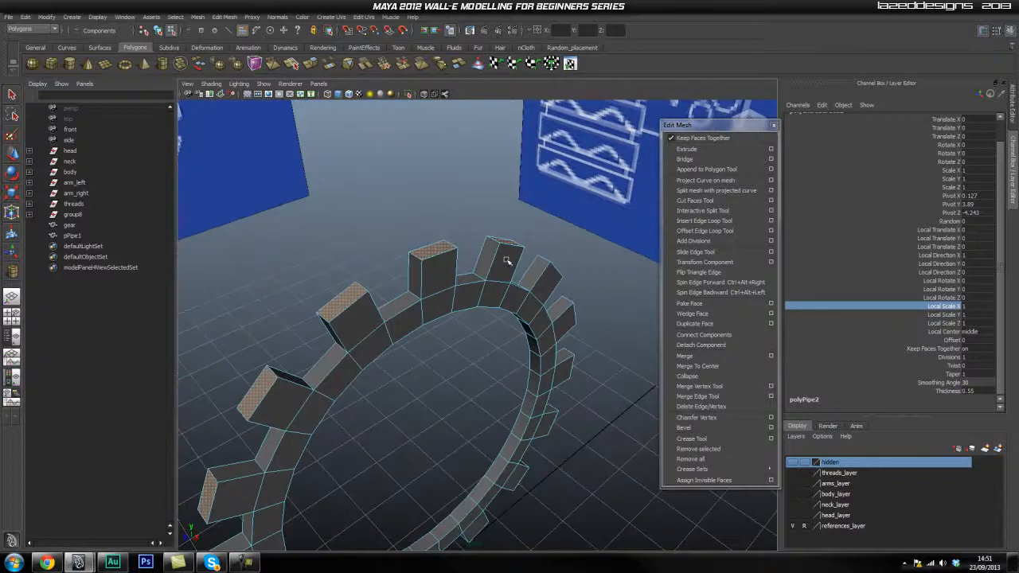
pyautogui.moveTo(543, 227); pyautogui.dragTo(525, 238, button='middle')
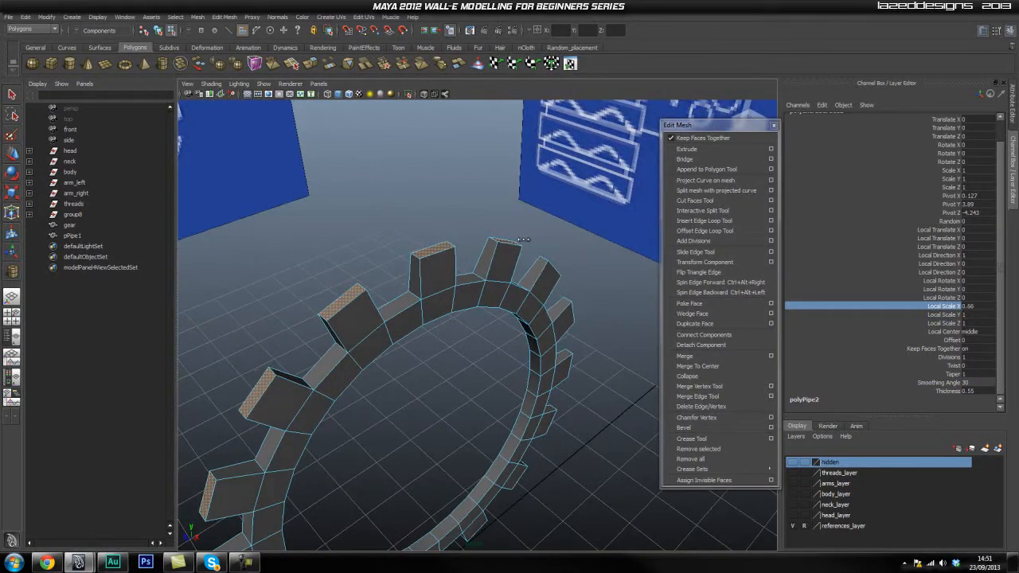
pyautogui.keyDown('alt'); pyautogui.moveTo(523, 239); pyautogui.dragTo(570, 247); pyautogui.keyUp('alt')
pyautogui.click(936, 315)
pyautogui.moveTo(595, 253); pyautogui.dragTo(573, 247, button='middle')
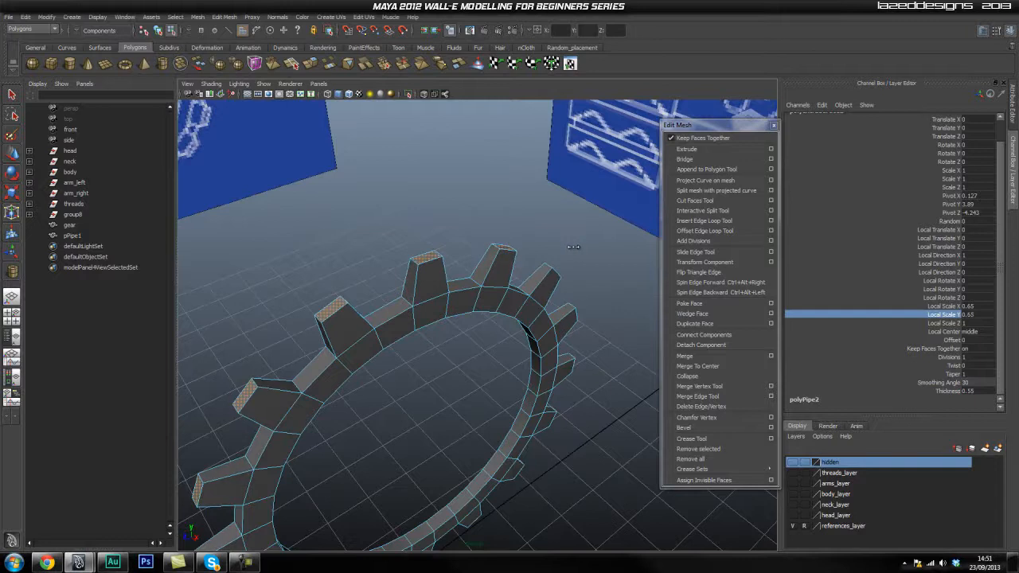
pyautogui.keyDown('alt'); pyautogui.moveTo(573, 247); pyautogui.dragTo(468, 288); pyautogui.keyUp('alt')
pyautogui.keyDown('alt'); pyautogui.moveTo(468, 288); pyautogui.dragTo(519, 341, button='middle'); pyautogui.keyUp('alt')
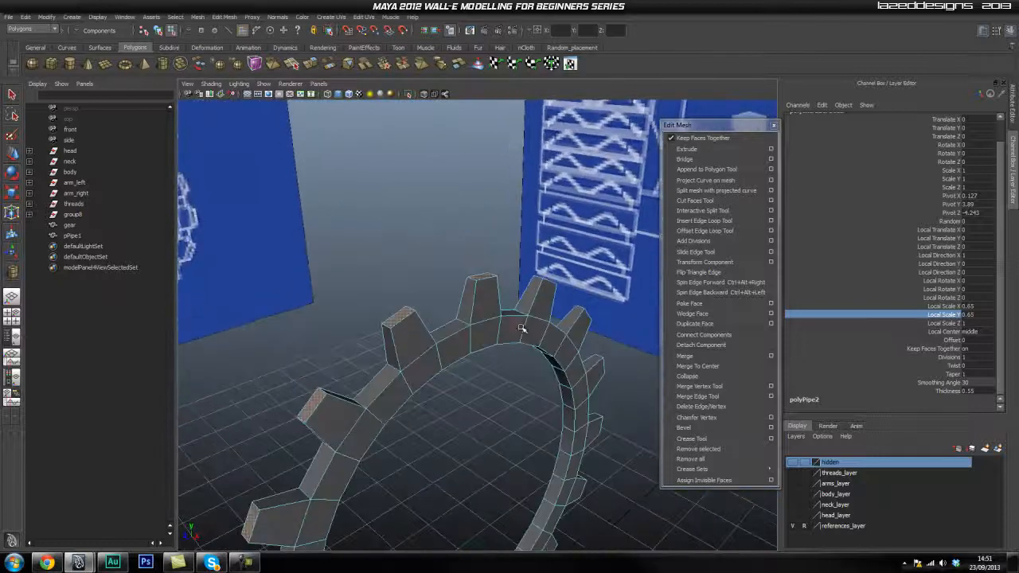
pyautogui.moveTo(522, 328); pyautogui.dragTo(492, 325, button='right')
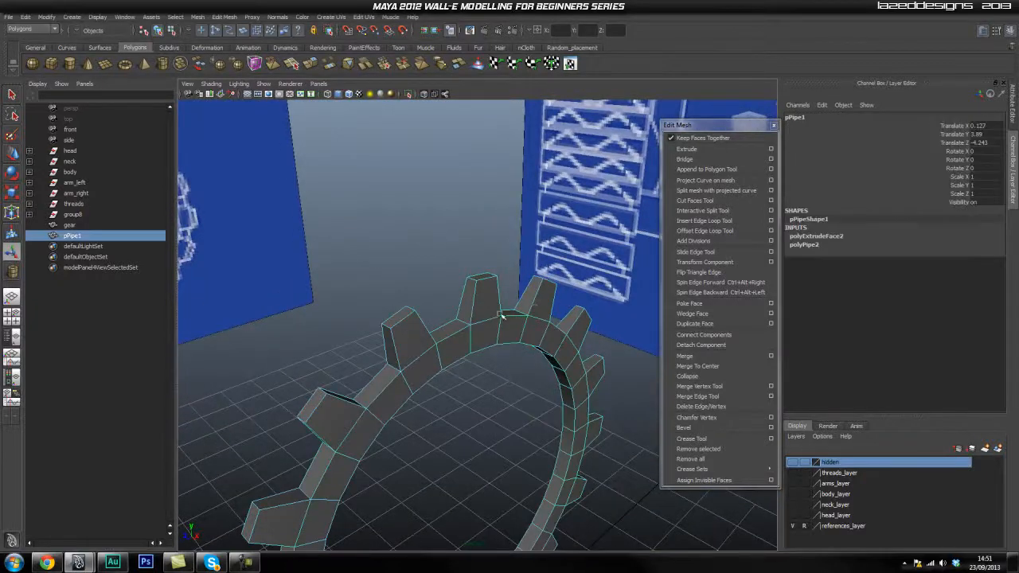
# Step: Examine the shape of the gear's tapered teeth from several angles and up close
pyautogui.keyDown('alt'); pyautogui.moveTo(522, 344); pyautogui.dragTo(537, 359); pyautogui.keyUp('alt')
pyautogui.keyDown('alt'); pyautogui.moveTo(536, 282); pyautogui.dragTo(537, 285); pyautogui.keyUp('alt')
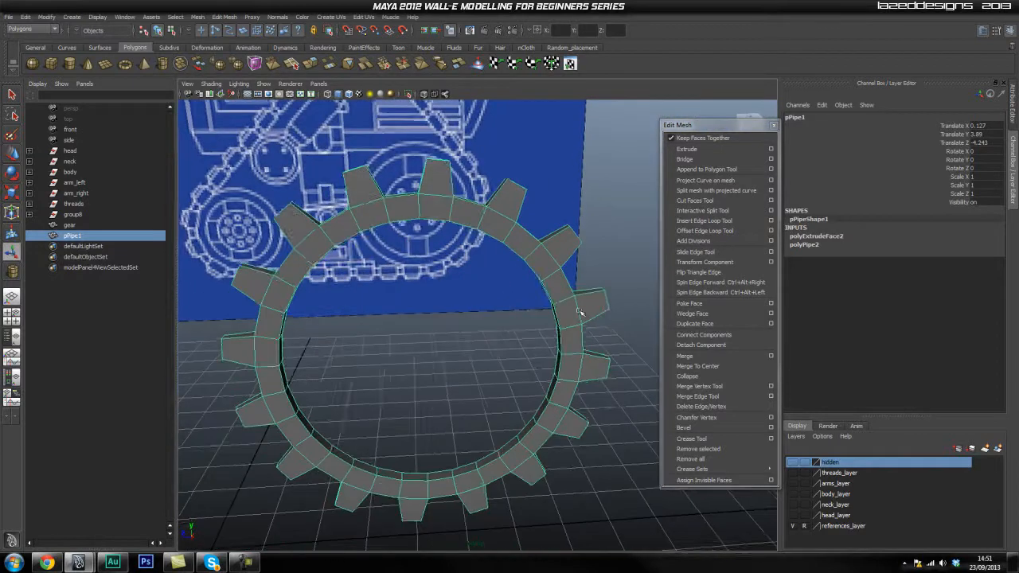
pyautogui.keyDown('alt'); pyautogui.moveTo(418, 232); pyautogui.dragTo(406, 337, button='middle'); pyautogui.keyUp('alt')
pyautogui.keyDown('alt'); pyautogui.moveTo(405, 337); pyautogui.dragTo(453, 350); pyautogui.keyUp('alt')
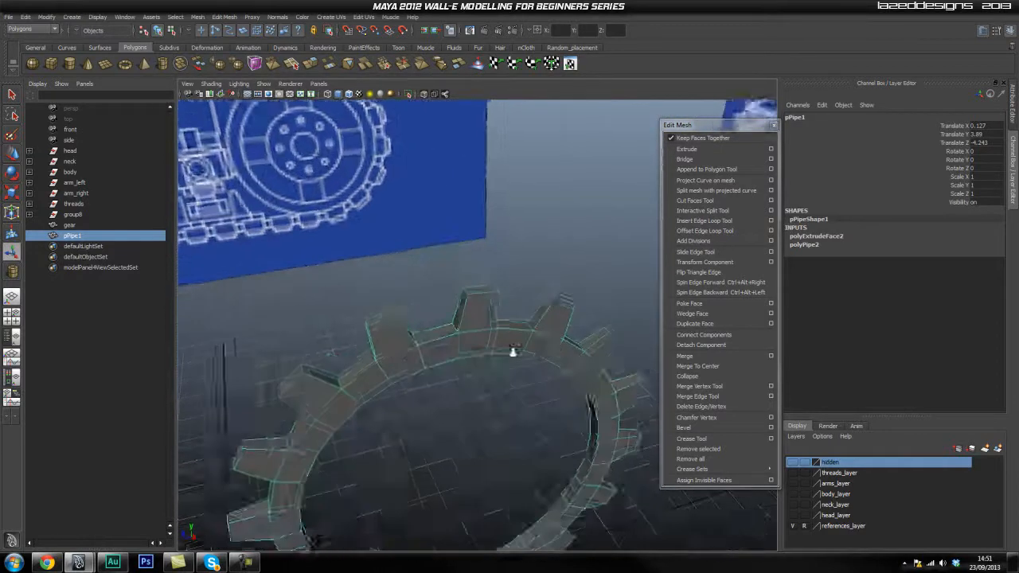
pyautogui.keyDown('alt'); pyautogui.moveTo(454, 350); pyautogui.dragTo(514, 322, button='right'); pyautogui.keyUp('alt')
pyautogui.keyDown('alt'); pyautogui.moveTo(514, 321); pyautogui.dragTo(457, 308, button='middle'); pyautogui.keyUp('alt')
pyautogui.keyDown('alt'); pyautogui.moveTo(457, 308); pyautogui.dragTo(385, 295); pyautogui.keyUp('alt')
pyautogui.keyDown('alt'); pyautogui.moveTo(385, 295); pyautogui.dragTo(478, 289, button='right'); pyautogui.keyUp('alt')
pyautogui.moveTo(478, 289)
pyautogui.keyDown('alt'); pyautogui.mouseDown()
pyautogui.moveTo(502, 279)
pyautogui.moveTo(490, 286)
pyautogui.mouseUp(); pyautogui.keyUp('alt')
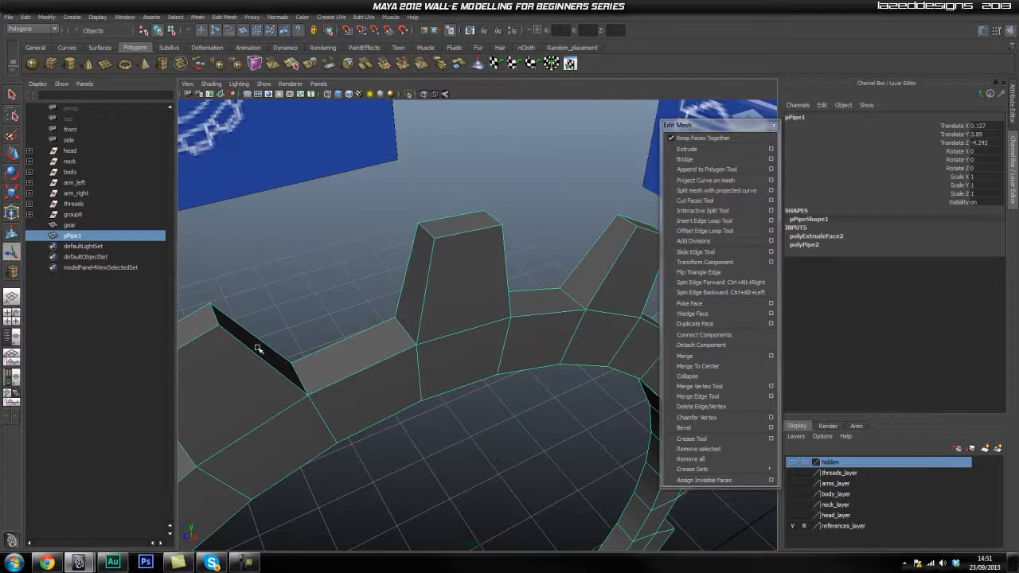
# Step: Insert supporting edge loops around the gear ring close to its rims and along the edges of one tooth
pyautogui.click(716, 220)
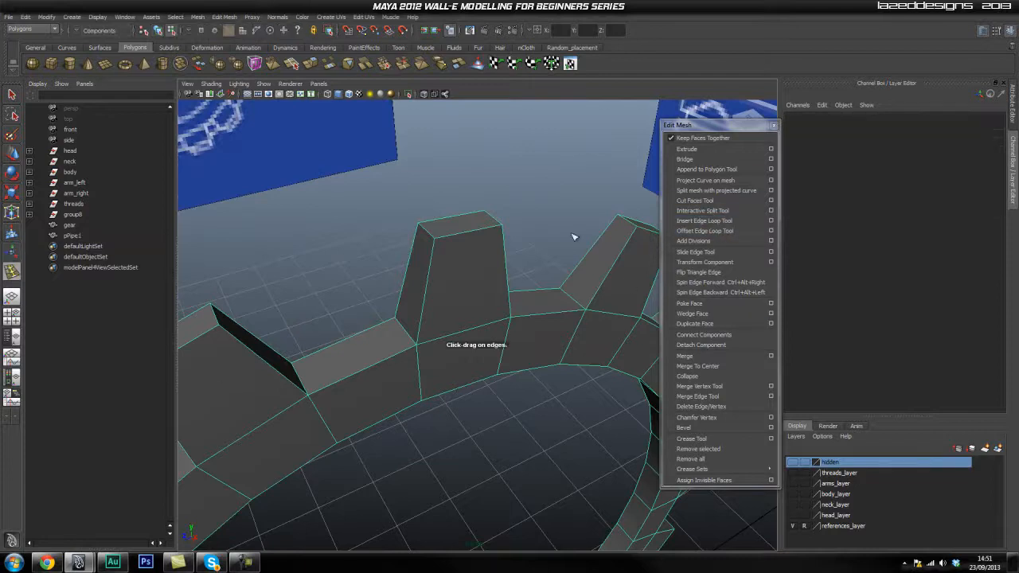
pyautogui.keyDown('alt'); pyautogui.moveTo(434, 246); pyautogui.dragTo(392, 239); pyautogui.keyUp('alt')
pyautogui.click(425, 226)
pyautogui.moveTo(398, 302)
pyautogui.mouseDown()
pyautogui.moveTo(402, 325)
pyautogui.moveTo(390, 145)
pyautogui.moveTo(403, 141)
pyautogui.moveTo(404, 162)
pyautogui.moveTo(550, 228)
pyautogui.moveTo(390, 309)
pyautogui.mouseUp()
pyautogui.click(404, 162)
pyautogui.keyDown('alt'); pyautogui.moveTo(390, 309); pyautogui.dragTo(452, 262, button='right'); pyautogui.keyUp('alt')
pyautogui.keyDown('alt'); pyautogui.moveTo(453, 262); pyautogui.dragTo(579, 341); pyautogui.keyUp('alt')
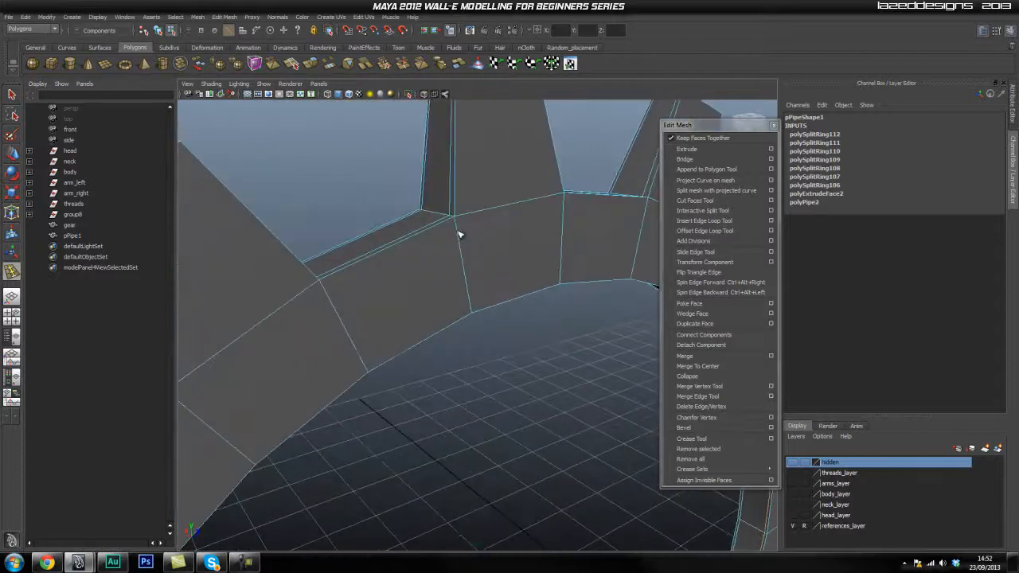
pyautogui.moveTo(457, 229); pyautogui.dragTo(454, 219)
pyautogui.moveTo(467, 278)
pyautogui.mouseDown()
pyautogui.moveTo(472, 310)
pyautogui.moveTo(369, 282)
pyautogui.moveTo(489, 299)
pyautogui.moveTo(355, 279)
pyautogui.moveTo(439, 294)
pyautogui.moveTo(510, 219)
pyautogui.moveTo(448, 246)
pyautogui.moveTo(478, 265)
pyautogui.mouseUp()
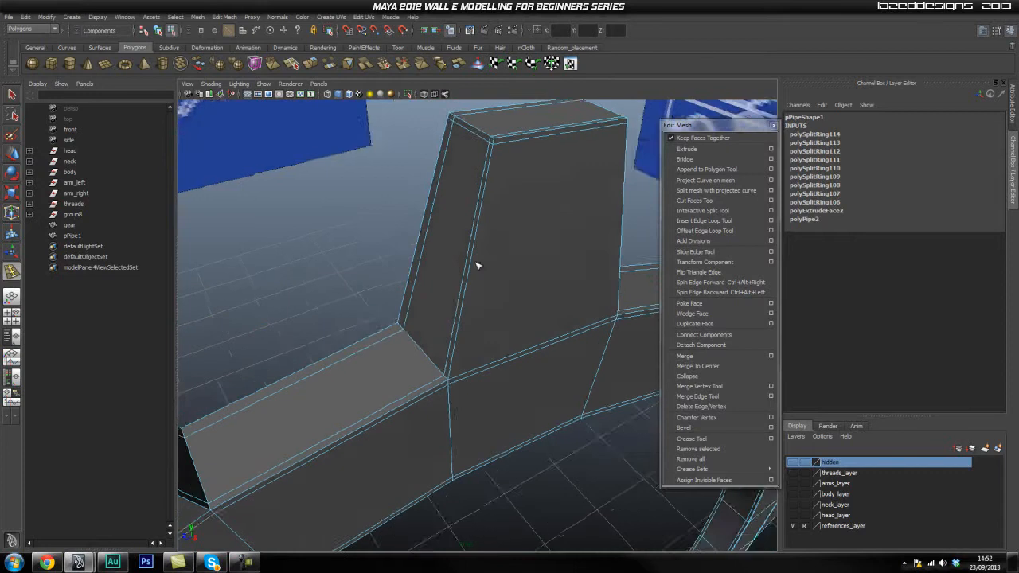
# Step: Insert an edge loop across the base of the tooth and one across the ring on each side of it
pyautogui.click(455, 352)
pyautogui.keyDown('alt'); pyautogui.moveTo(454, 344); pyautogui.dragTo(454, 338); pyautogui.keyUp('alt')
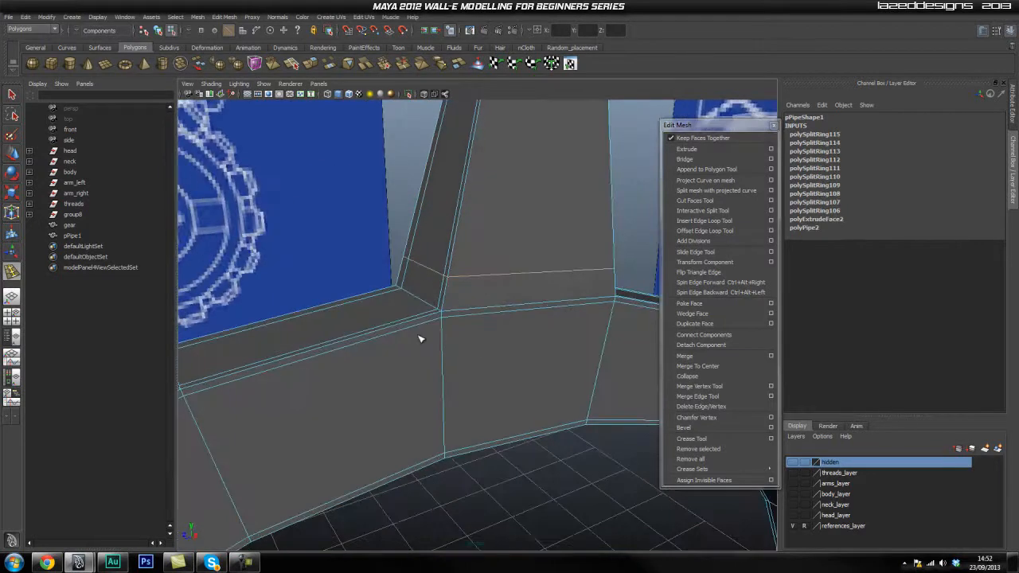
pyautogui.click(391, 325)
pyautogui.keyDown('alt'); pyautogui.moveTo(391, 325); pyautogui.dragTo(513, 306); pyautogui.keyUp('alt')
pyautogui.click(529, 284)
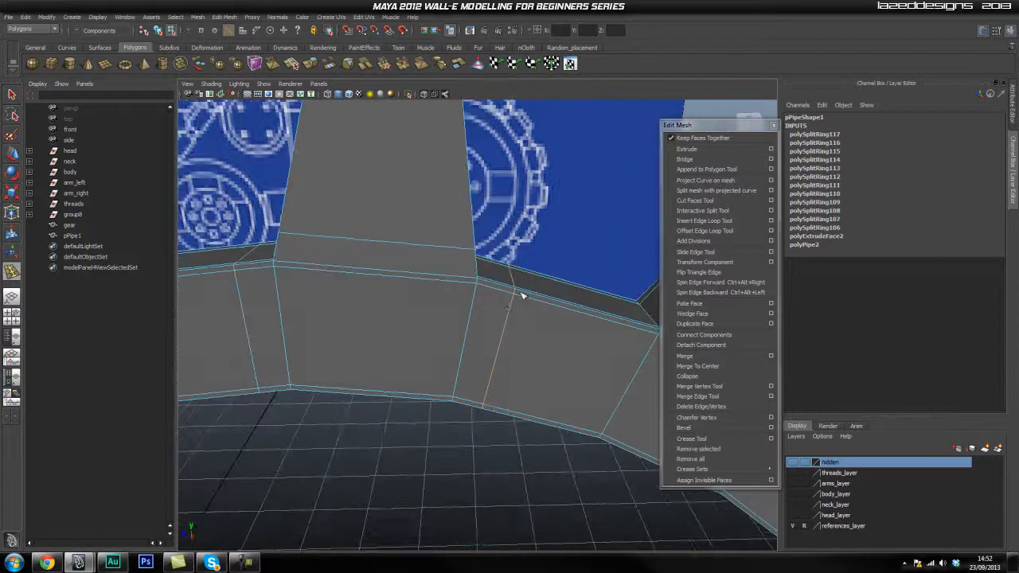
# Step: Preview the gear smoothed to check the base of the reinforced tooth, then return to the unsmoothed display
pyautogui.keyDown('alt'); pyautogui.moveTo(358, 282); pyautogui.dragTo(439, 298); pyautogui.keyUp('alt')
pyautogui.moveTo(408, 287); pyautogui.dragTo(451, 274, button='right')
pyautogui.click(430, 274)
pyautogui.press('3')
pyautogui.click(544, 189)
pyautogui.click(286, 331)
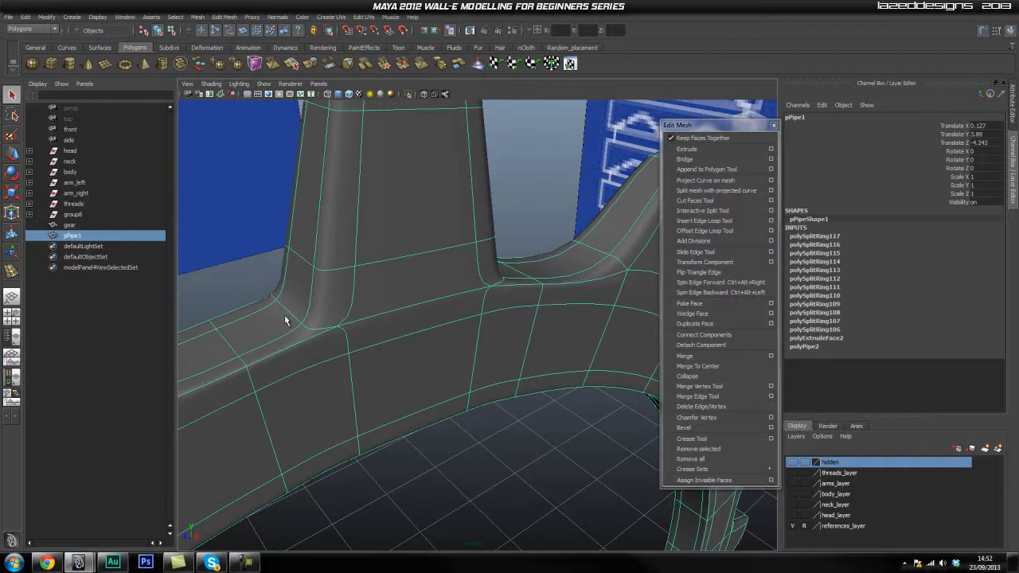
pyautogui.press('1')
pyautogui.keyDown('alt'); pyautogui.moveTo(291, 342); pyautogui.dragTo(437, 314); pyautogui.keyUp('alt')
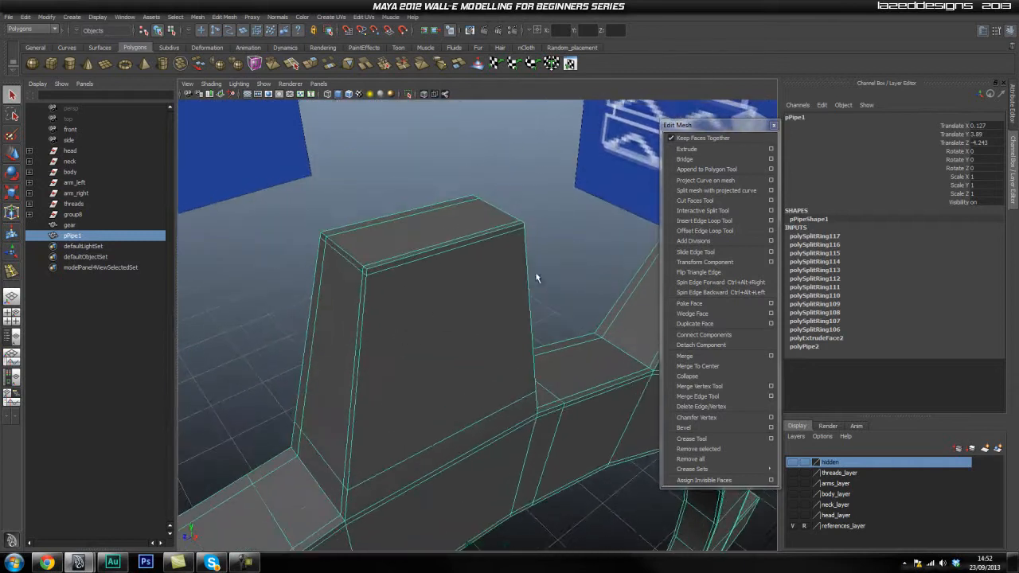
# Step: Insert edge loops close to both side edges of the tooth and preview the gear smoothed in object mode
pyautogui.click(721, 231)
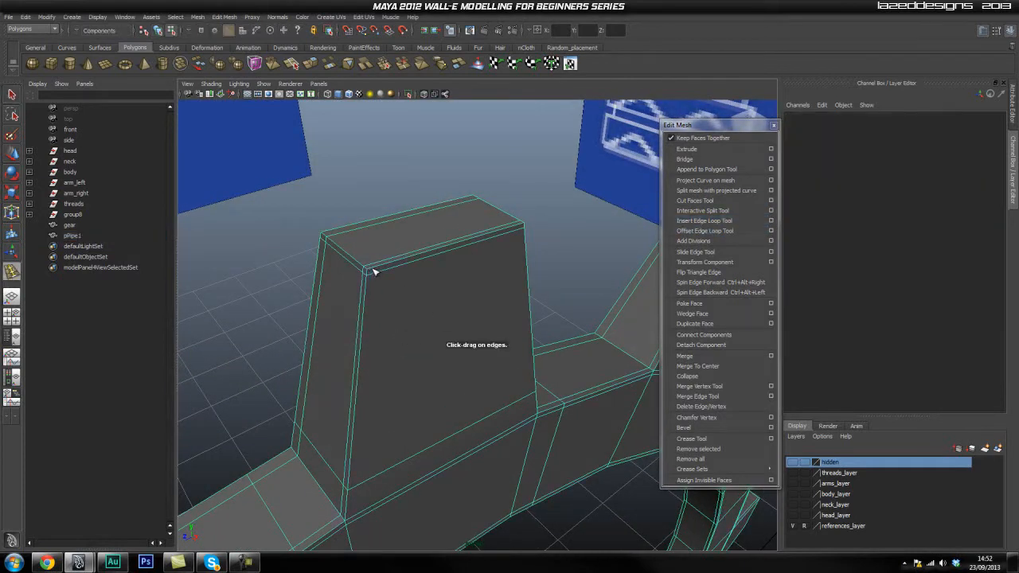
pyautogui.click(371, 272)
pyautogui.moveTo(514, 230); pyautogui.dragTo(521, 226)
pyautogui.press('q')
pyautogui.moveTo(457, 282); pyautogui.dragTo(505, 267, button='right')
pyautogui.press('3')
pyautogui.click(532, 267)
# Step: Examine the reinforced tooth up close and the whole unsmoothed ring against the blueprint for where the other teeth need edge loops
pyautogui.keyDown('alt'); pyautogui.moveTo(516, 272); pyautogui.dragTo(411, 313); pyautogui.keyUp('alt')
pyautogui.keyDown('alt'); pyautogui.moveTo(436, 402); pyautogui.dragTo(427, 318); pyautogui.keyUp('alt')
pyautogui.keyDown('alt'); pyautogui.moveTo(516, 340); pyautogui.dragTo(508, 295); pyautogui.keyUp('alt')
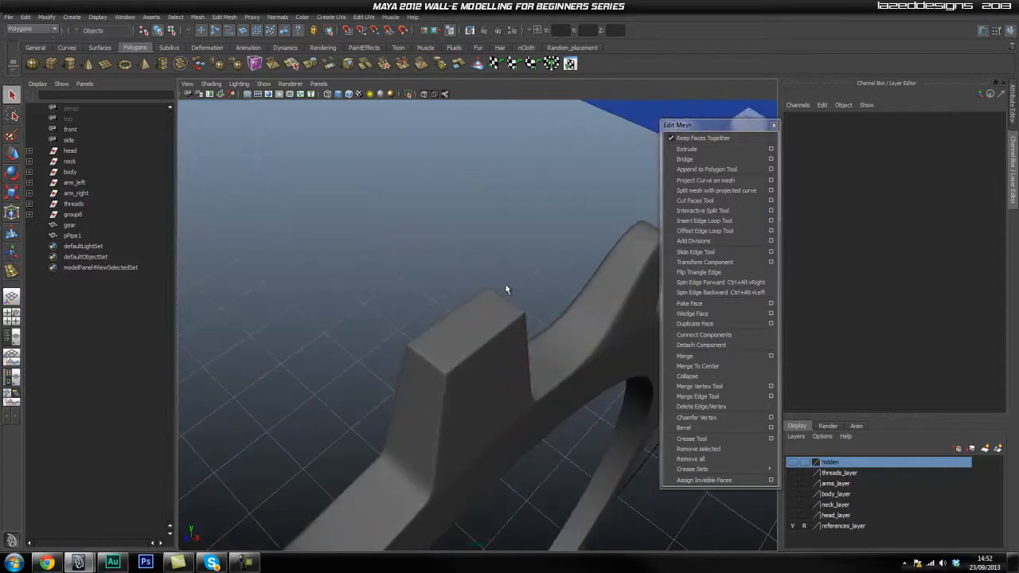
pyautogui.keyDown('alt'); pyautogui.moveTo(537, 329); pyautogui.dragTo(506, 264); pyautogui.keyUp('alt')
pyautogui.click(462, 297)
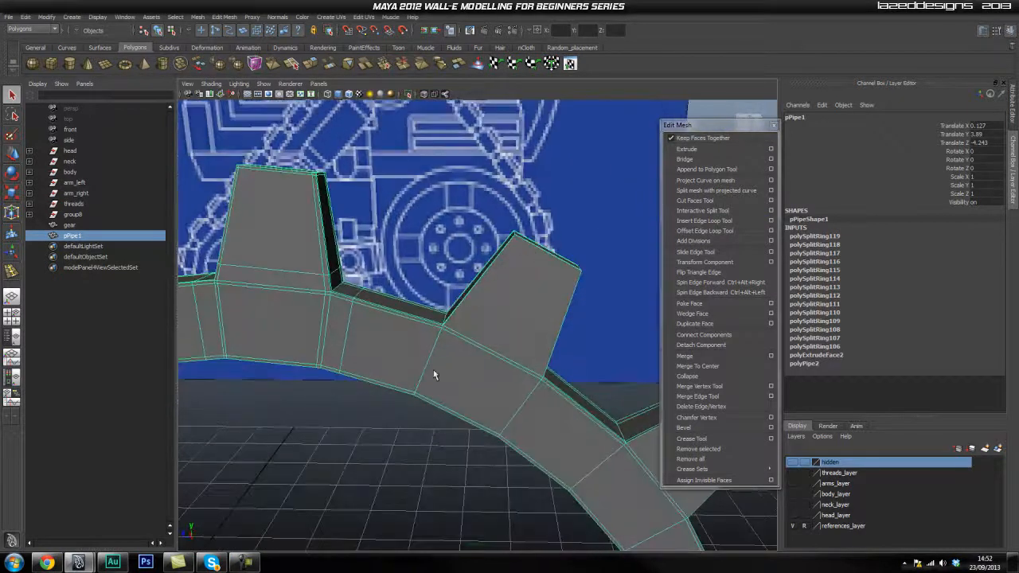
pyautogui.keyDown('alt'); pyautogui.moveTo(569, 312); pyautogui.dragTo(526, 233); pyautogui.keyUp('alt')
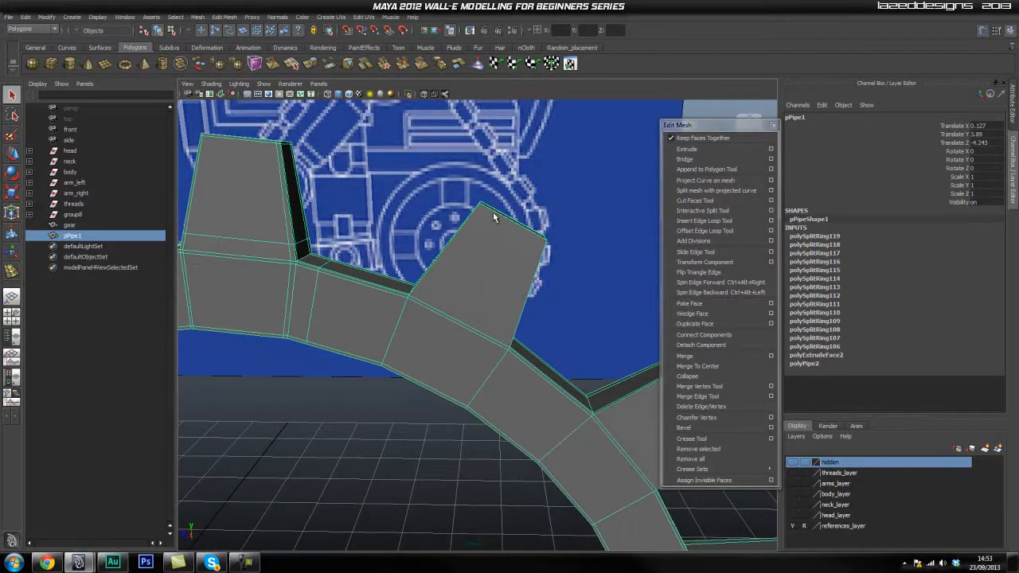
pyautogui.keyDown('alt'); pyautogui.moveTo(326, 275); pyautogui.dragTo(439, 270); pyautogui.keyUp('alt')
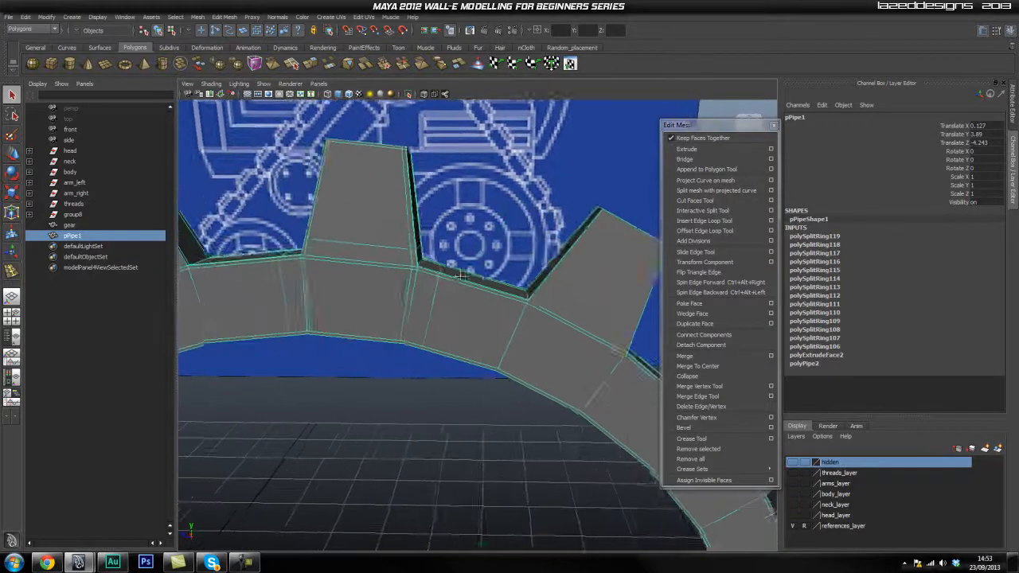
pyautogui.keyDown('alt'); pyautogui.moveTo(439, 270); pyautogui.dragTo(530, 301, button='middle'); pyautogui.keyUp('alt')
pyautogui.keyDown('alt'); pyautogui.moveTo(530, 300); pyautogui.dragTo(152, 312, button='right'); pyautogui.keyUp('alt')
pyautogui.keyDown('alt'); pyautogui.moveTo(495, 317); pyautogui.dragTo(504, 203, button='middle'); pyautogui.keyUp('alt')
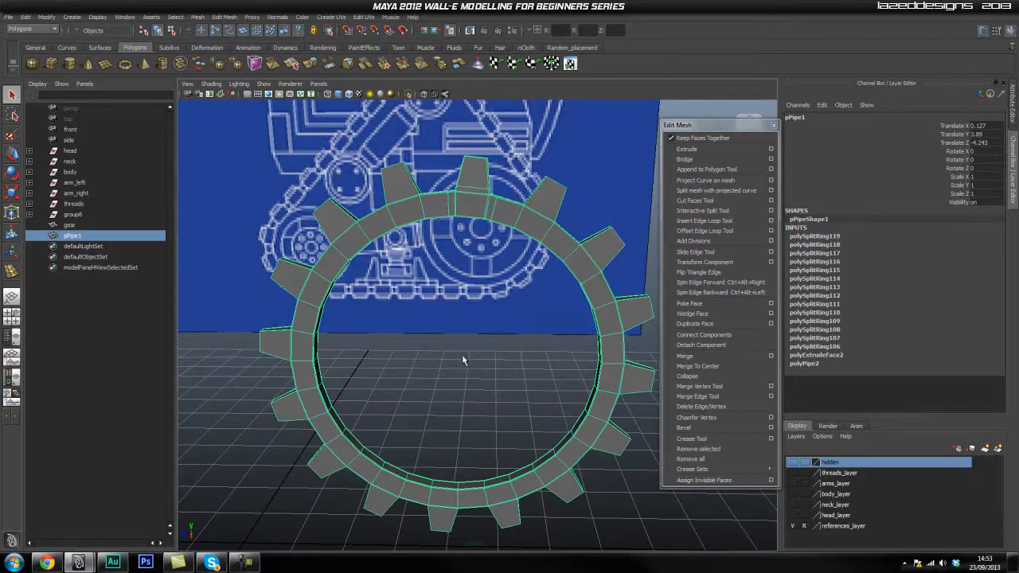
pyautogui.keyDown('alt'); pyautogui.moveTo(464, 351); pyautogui.dragTo(476, 335); pyautogui.keyUp('alt')
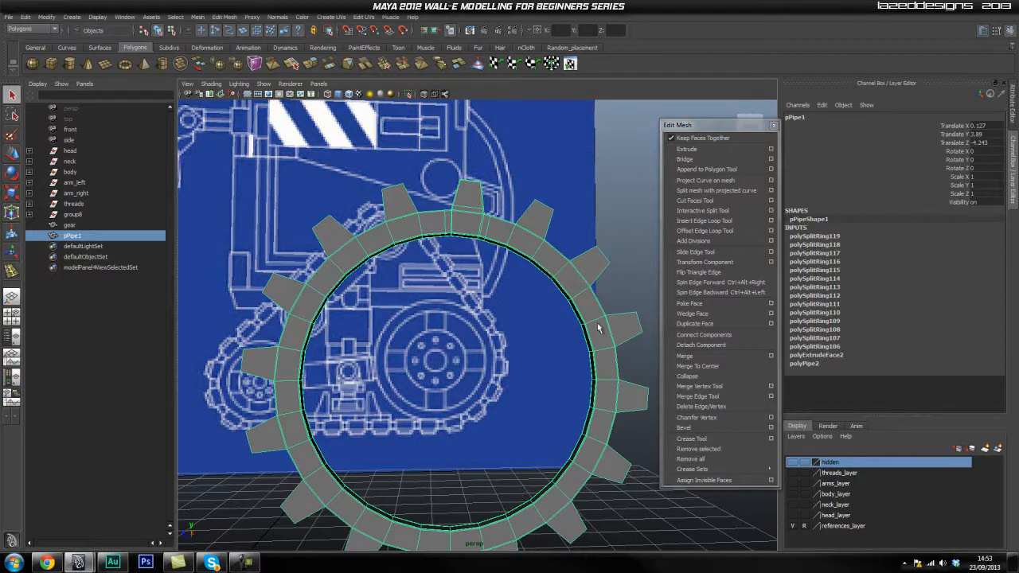
pyautogui.keyDown('alt'); pyautogui.moveTo(476, 219); pyautogui.dragTo(521, 245); pyautogui.keyUp('alt')
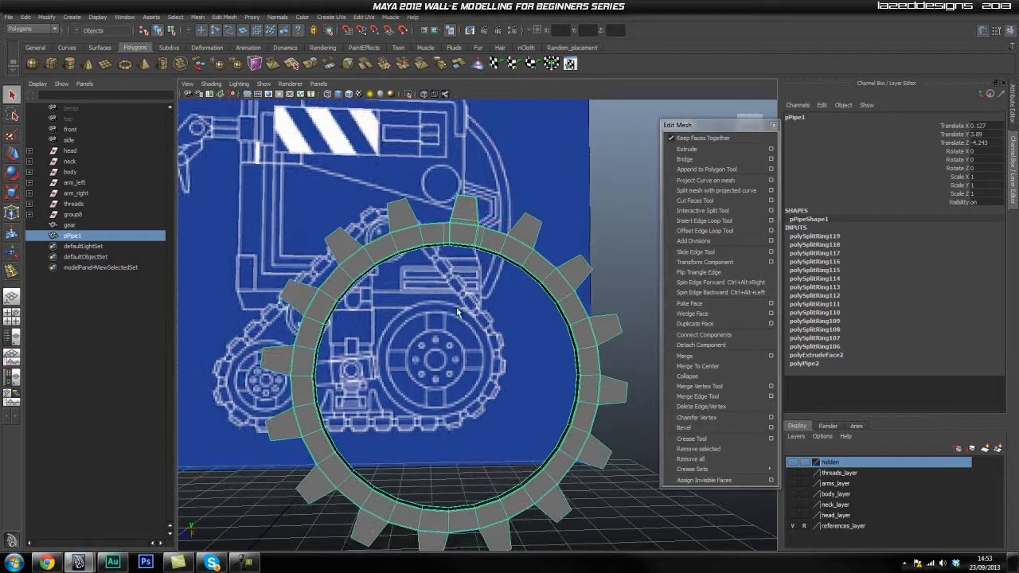
pyautogui.keyDown('alt'); pyautogui.moveTo(451, 490); pyautogui.dragTo(447, 427); pyautogui.keyUp('alt')
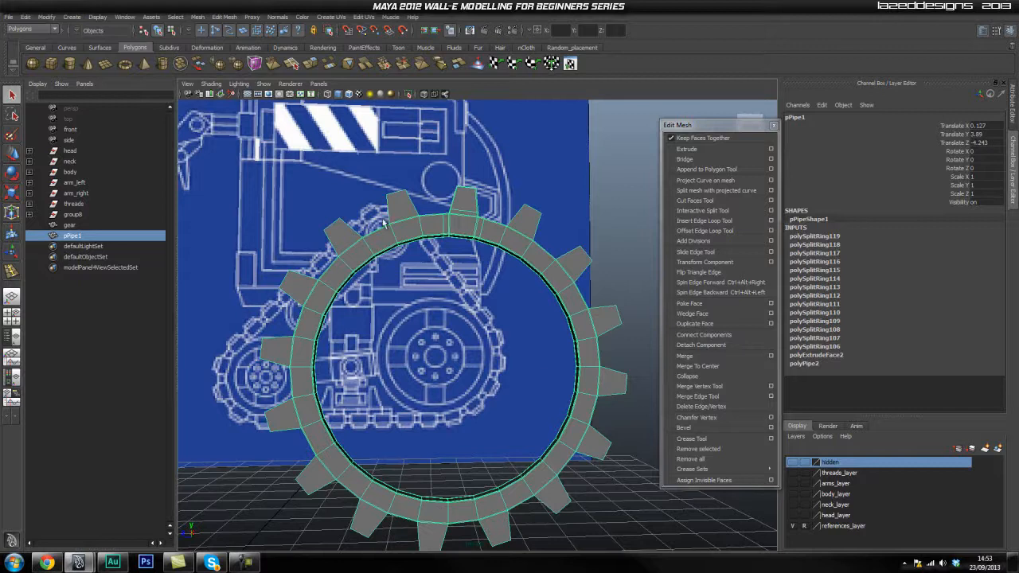
# Step: Preview the gear smoothed and compare the reinforced tooth with the neighbouring teeth that have no supporting loops
pyautogui.keyDown('alt'); pyautogui.moveTo(483, 266); pyautogui.dragTo(503, 298); pyautogui.keyUp('alt')
pyautogui.scroll(3, 482, 286)
pyautogui.scroll(4, 502, 298)
pyautogui.keyDown('alt'); pyautogui.moveTo(430, 239); pyautogui.dragTo(443, 302, button='middle'); pyautogui.keyUp('alt')
pyautogui.keyDown('alt'); pyautogui.moveTo(444, 303); pyautogui.dragTo(412, 358); pyautogui.keyUp('alt')
pyautogui.scroll(2, 412, 358)
pyautogui.keyDown('alt'); pyautogui.moveTo(446, 311); pyautogui.dragTo(471, 281, button='middle'); pyautogui.keyUp('alt')
pyautogui.moveTo(471, 281)
pyautogui.keyDown('alt'); pyautogui.mouseDown()
pyautogui.moveTo(446, 294)
pyautogui.moveTo(470, 298)
pyautogui.moveTo(486, 321)
pyautogui.moveTo(502, 281)
pyautogui.moveTo(563, 298)
pyautogui.moveTo(546, 289)
pyautogui.moveTo(480, 298)
pyautogui.mouseUp(); pyautogui.keyUp('alt')
pyautogui.moveTo(515, 320)
pyautogui.mouseDown(button='right')
pyautogui.moveTo(536, 307)
pyautogui.moveTo(506, 321)
pyautogui.moveTo(514, 318)
pyautogui.mouseUp(button='right')
pyautogui.press('3')
pyautogui.click(478, 242)
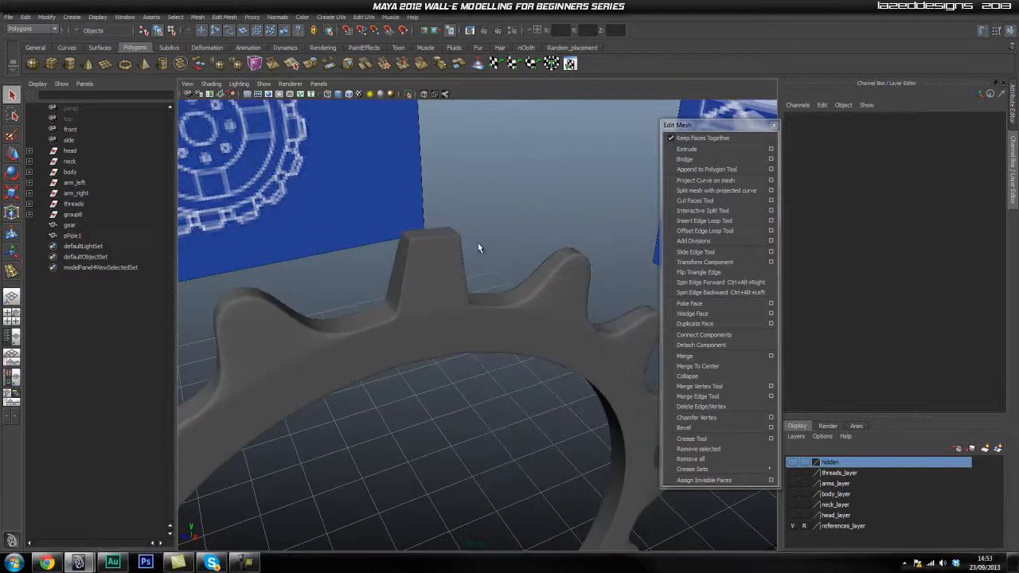
pyautogui.keyDown('alt'); pyautogui.moveTo(432, 237); pyautogui.dragTo(408, 259); pyautogui.keyUp('alt')
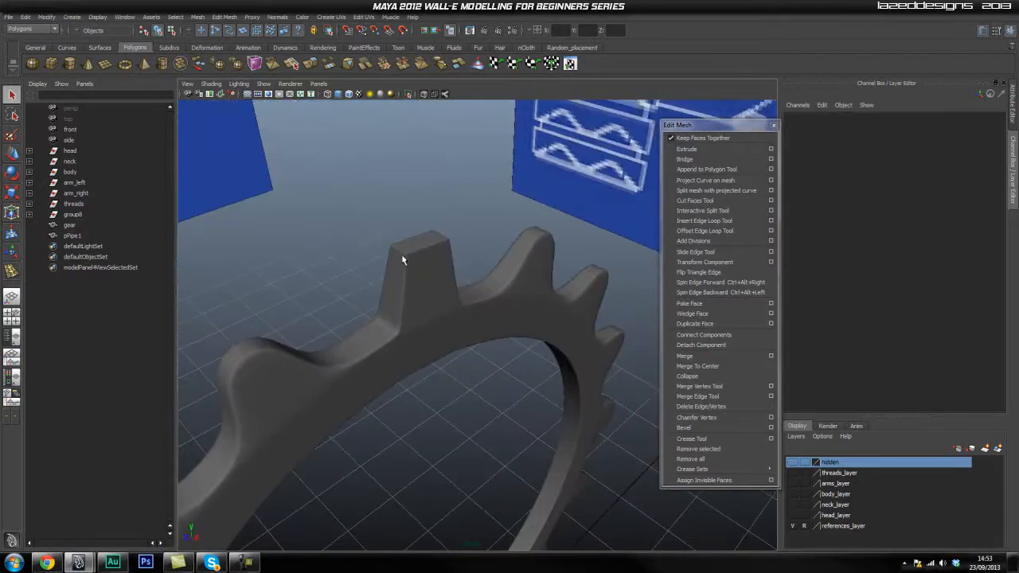
# Step: Delete the practice gear pPipe1 and show the finished gear on the hidden layer
pyautogui.click(443, 303)
pyautogui.press('Delete')
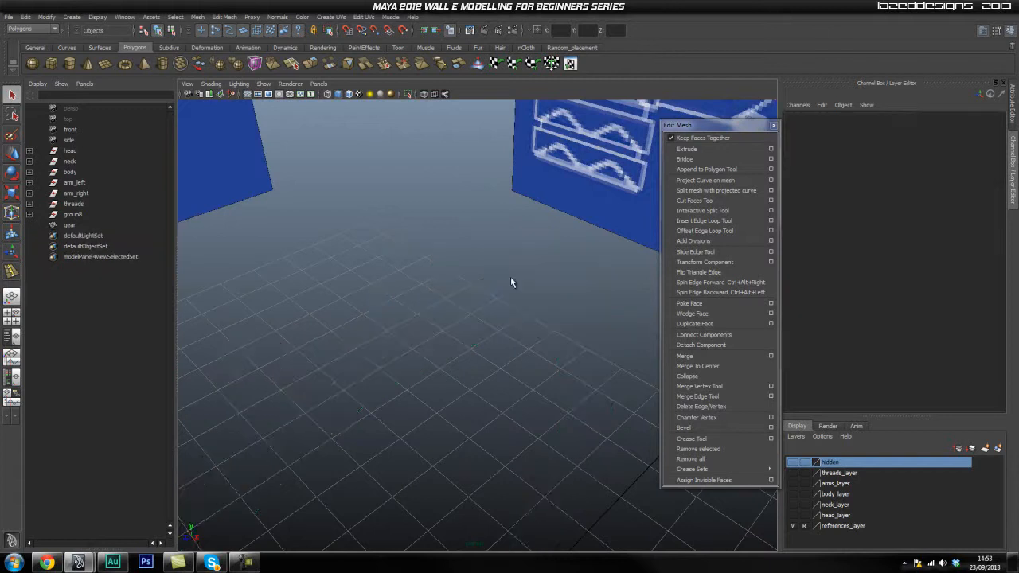
pyautogui.click(794, 462)
pyautogui.keyDown('alt'); pyautogui.moveTo(587, 441); pyautogui.dragTo(500, 319); pyautogui.keyUp('alt')
pyautogui.moveTo(759, 471)
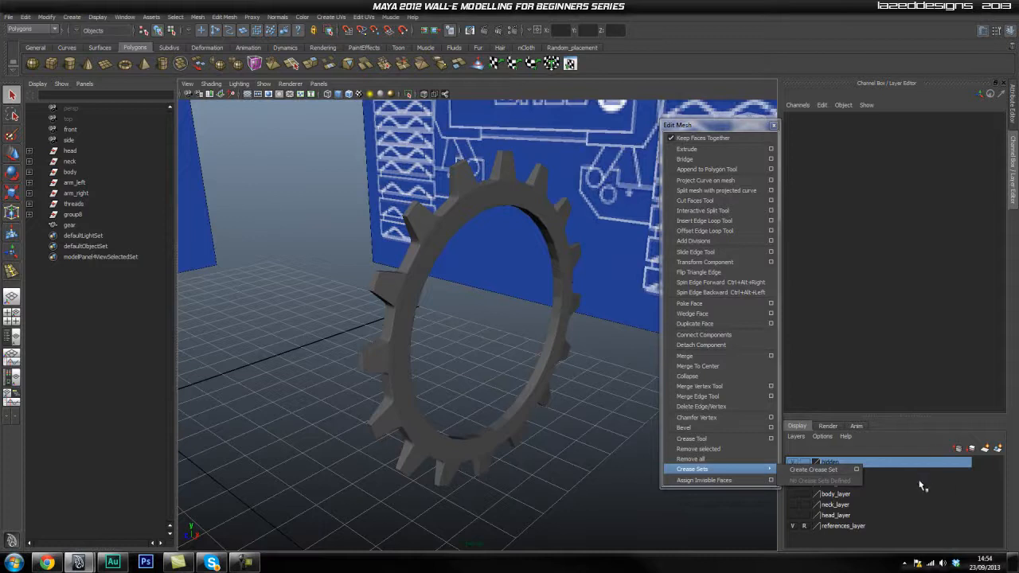
# Step: Make threads_layer visible so the wheel and track appear together with the gear
pyautogui.click(920, 485)
pyautogui.click(838, 475)
pyautogui.click(793, 475)
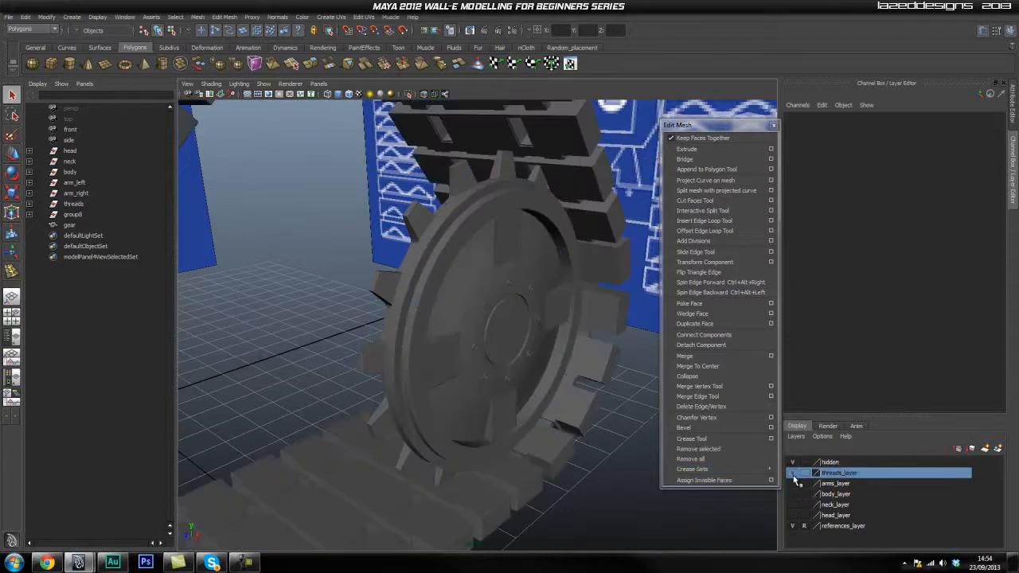
# Step: Examine how the gear fits against the wheel's outer rim from the front and back
pyautogui.keyDown('alt'); pyautogui.moveTo(401, 407); pyautogui.dragTo(583, 367); pyautogui.keyUp('alt')
pyautogui.click(538, 334)
pyautogui.keyDown('alt'); pyautogui.moveTo(582, 367); pyautogui.dragTo(609, 335, button='middle'); pyautogui.keyUp('alt')
pyautogui.keyDown('alt'); pyautogui.moveTo(610, 334); pyautogui.dragTo(521, 344); pyautogui.keyUp('alt')
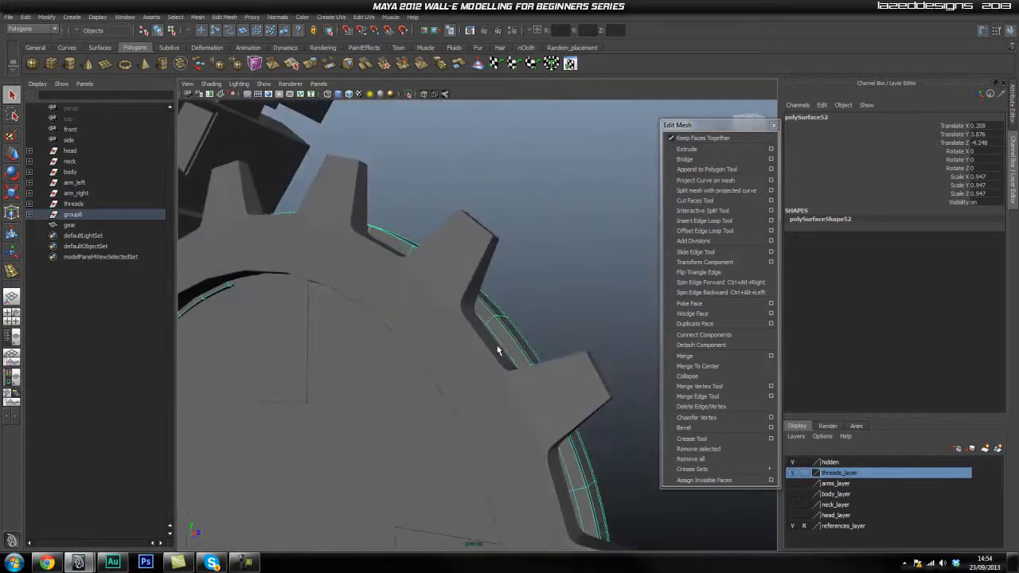
pyautogui.click(546, 323)
pyautogui.click(465, 334)
pyautogui.click(503, 328)
pyautogui.click(555, 308)
pyautogui.keyDown('alt'); pyautogui.moveTo(555, 307); pyautogui.dragTo(472, 331); pyautogui.keyUp('alt')
# Step: Duplicate the wheel's outer rim and move the copy along X to about -0.224, on the back side of the gear
pyautogui.click(454, 317)
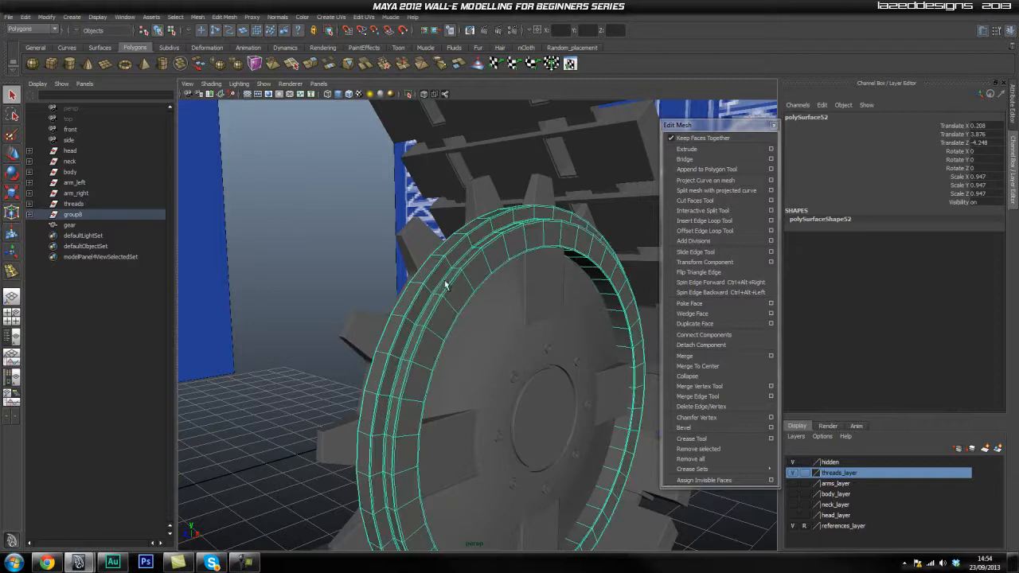
pyautogui.keyDown('alt'); pyautogui.moveTo(462, 376); pyautogui.dragTo(530, 343); pyautogui.keyUp('alt')
pyautogui.keyDown('alt'); pyautogui.moveTo(531, 343); pyautogui.dragTo(539, 364, button='middle'); pyautogui.keyUp('alt')
pyautogui.hotkey('ctrl', 'd')
pyautogui.press('w')
pyautogui.moveTo(549, 354); pyautogui.dragTo(528, 352)
pyautogui.keyDown('alt'); pyautogui.moveTo(390, 324); pyautogui.dragTo(514, 168); pyautogui.keyUp('alt')
# Step: Mirror the duplicated rim by setting its Scale X to -1 and reposition it along X behind the gear
pyautogui.click(564, 33)
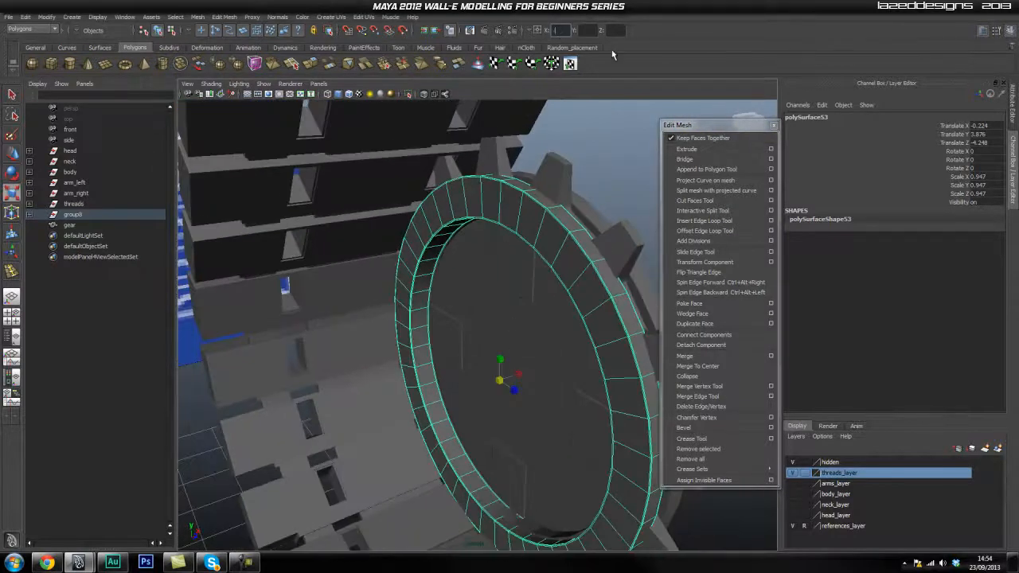
pyautogui.click(626, 169)
pyautogui.click(557, 253)
pyautogui.press('f')
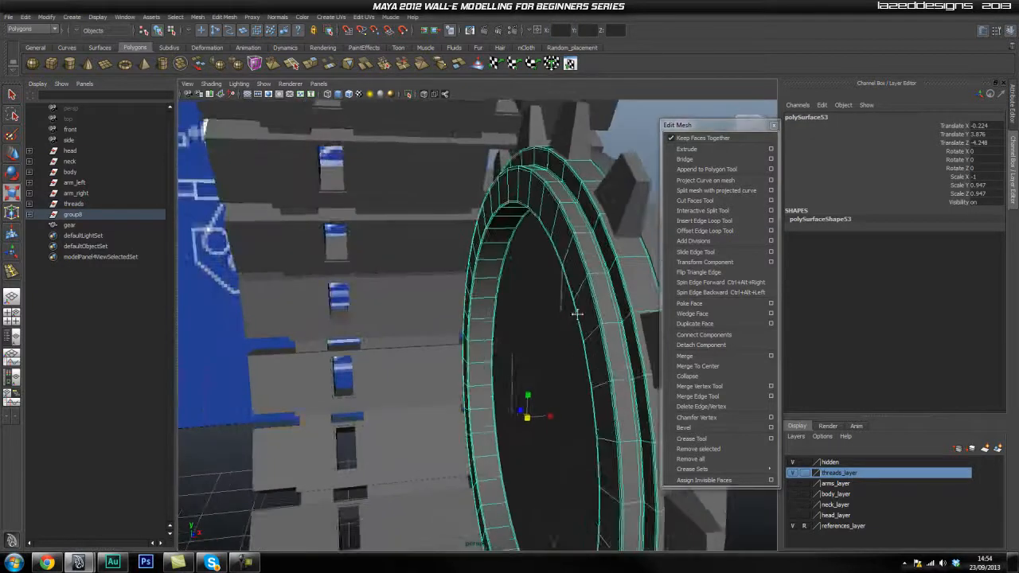
pyautogui.keyDown('alt'); pyautogui.moveTo(581, 316); pyautogui.dragTo(526, 354); pyautogui.keyUp('alt')
pyautogui.press('w')
pyautogui.moveTo(474, 413); pyautogui.dragTo(455, 409)
pyautogui.keyDown('alt'); pyautogui.moveTo(587, 378); pyautogui.dragTo(476, 299); pyautogui.keyUp('alt')
# Step: Delete two supporting edge loops running along the inner corner edges of the duplicated rim
pyautogui.moveTo(436, 340)
pyautogui.mouseDown(button='right')
pyautogui.moveTo(436, 316)
pyautogui.moveTo(510, 359)
pyautogui.mouseUp(button='right')
pyautogui.click(481, 363)
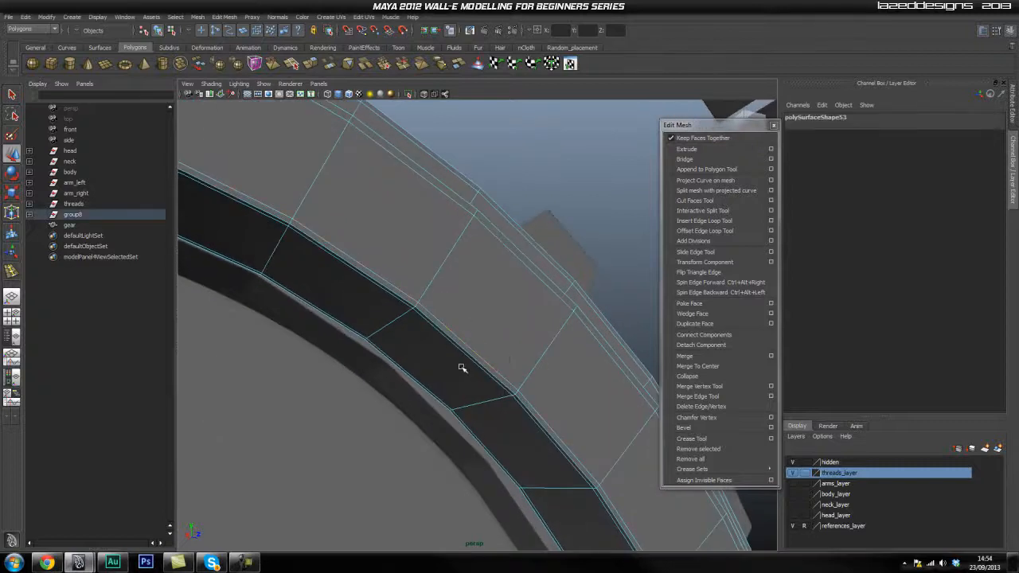
pyautogui.rightClick(490, 332)
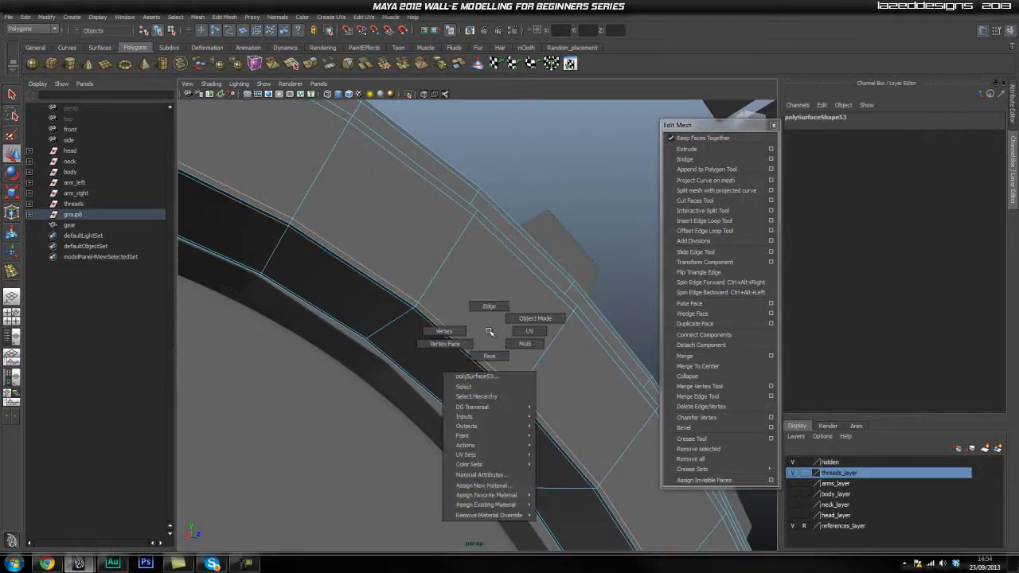
pyautogui.keyDown('shift'); pyautogui.moveTo(500, 323); pyautogui.dragTo(411, 358, button='right'); pyautogui.keyUp('shift')
pyautogui.keyDown('alt'); pyautogui.moveTo(354, 361); pyautogui.dragTo(489, 344); pyautogui.keyUp('alt')
pyautogui.keyDown('alt'); pyautogui.moveTo(309, 331); pyautogui.dragTo(530, 405, button='middle'); pyautogui.keyUp('alt')
pyautogui.keyDown('alt'); pyautogui.moveTo(529, 405); pyautogui.dragTo(465, 281); pyautogui.keyUp('alt')
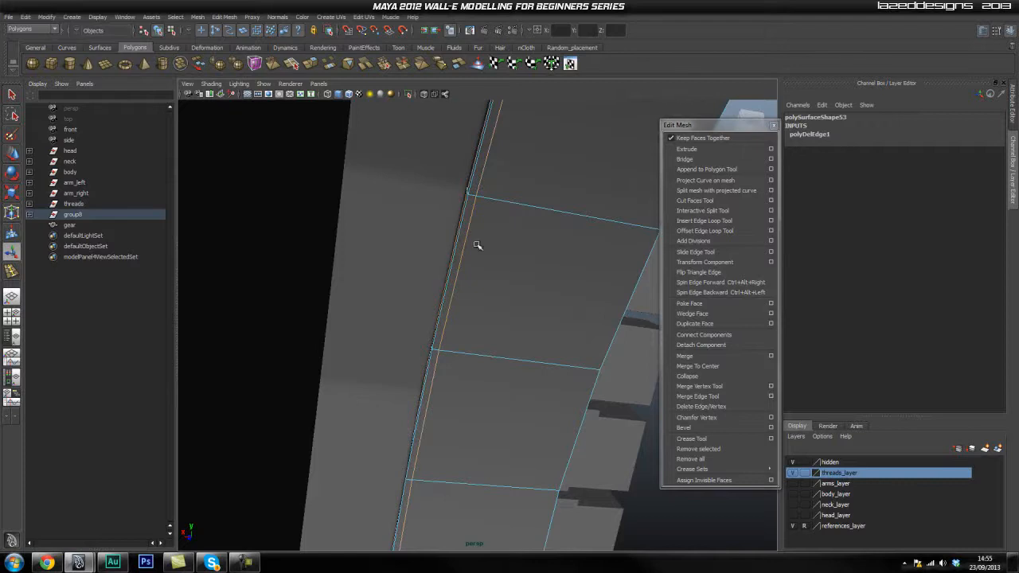
pyautogui.keyDown('shift'); pyautogui.moveTo(497, 248); pyautogui.dragTo(466, 257, button='right'); pyautogui.keyUp('shift')
# Step: Select the full ring of inner faces around the duplicated rim
pyautogui.keyDown('alt'); pyautogui.moveTo(596, 295); pyautogui.dragTo(510, 341); pyautogui.keyUp('alt')
pyautogui.moveTo(527, 313); pyautogui.dragTo(527, 312, button='right')
pyautogui.moveTo(531, 348); pyautogui.dragTo(529, 340, button='right')
pyautogui.click(418, 172)
pyautogui.keyDown('alt'); pyautogui.moveTo(450, 236); pyautogui.dragTo(514, 360); pyautogui.keyUp('alt')
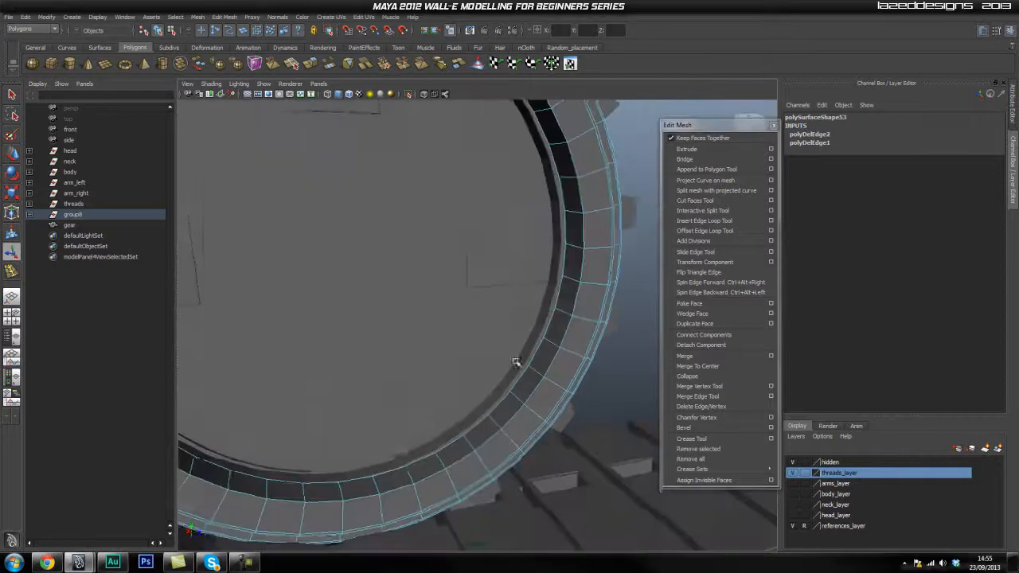
pyautogui.keyDown('shift'); pyautogui.doubleClick(335, 500); pyautogui.keyUp('shift')
pyautogui.keyDown('alt'); pyautogui.moveTo(452, 342); pyautogui.dragTo(393, 370); pyautogui.keyUp('alt')
pyautogui.keyDown('shift'); pyautogui.doubleClick(193, 276); pyautogui.keyUp('shift')
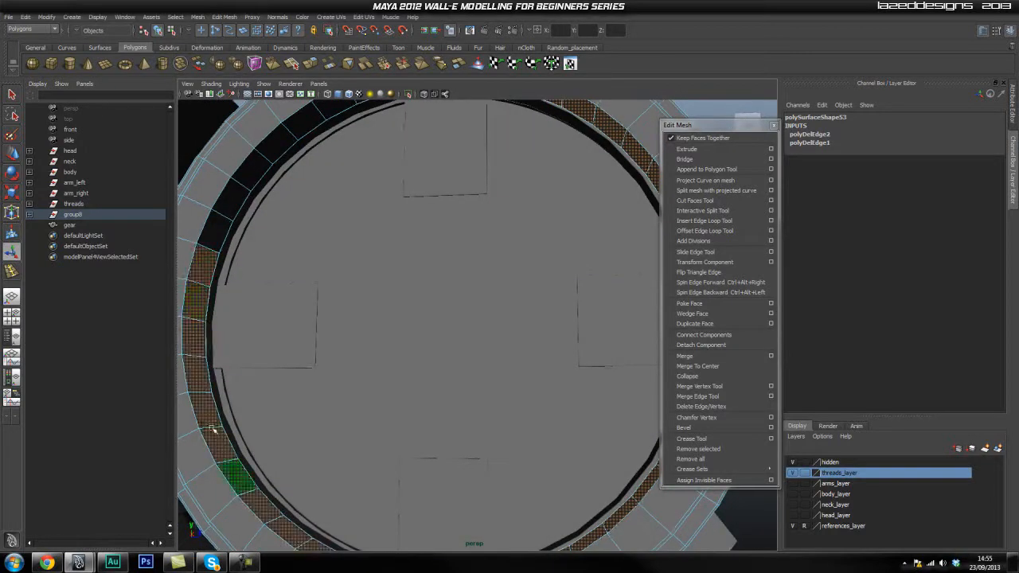
pyautogui.keyDown('shift'); pyautogui.doubleClick(293, 127); pyautogui.keyUp('shift')
pyautogui.keyDown('alt'); pyautogui.moveTo(364, 130); pyautogui.dragTo(385, 222); pyautogui.keyUp('alt')
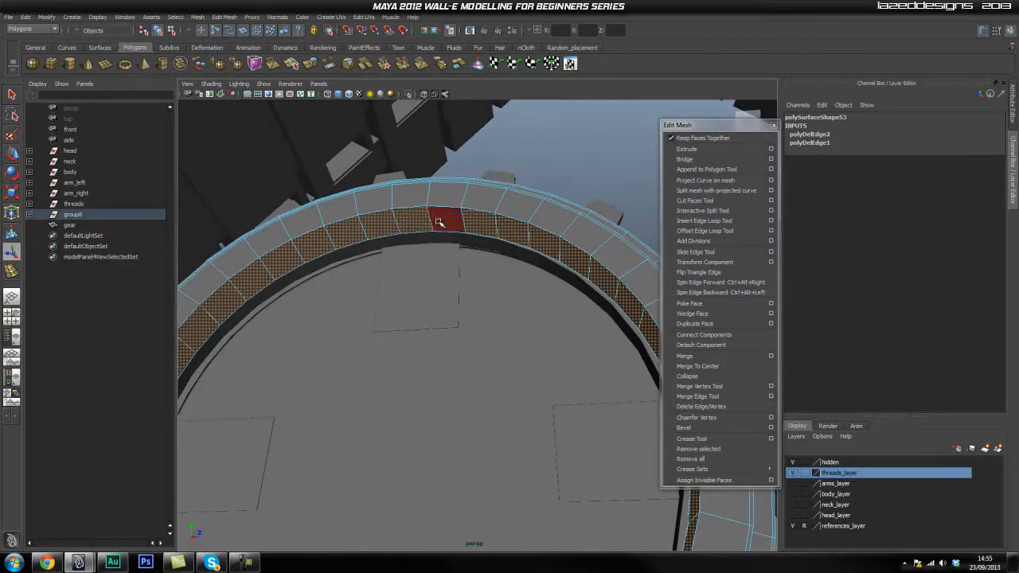
# Step: Extrude the selected ring of inner faces and scale it uniformly inward toward the wheel's centre
pyautogui.click(687, 149)
pyautogui.keyDown('alt'); pyautogui.moveTo(106, 374); pyautogui.dragTo(55, 359, button='right'); pyautogui.keyUp('alt')
pyautogui.keyDown('alt'); pyautogui.moveTo(430, 350); pyautogui.dragTo(549, 380); pyautogui.keyUp('alt')
pyautogui.keyDown('alt'); pyautogui.moveTo(548, 380); pyautogui.dragTo(605, 366, button='right'); pyautogui.keyUp('alt')
pyautogui.keyDown('alt'); pyautogui.moveTo(453, 282); pyautogui.dragTo(485, 311); pyautogui.keyUp('alt')
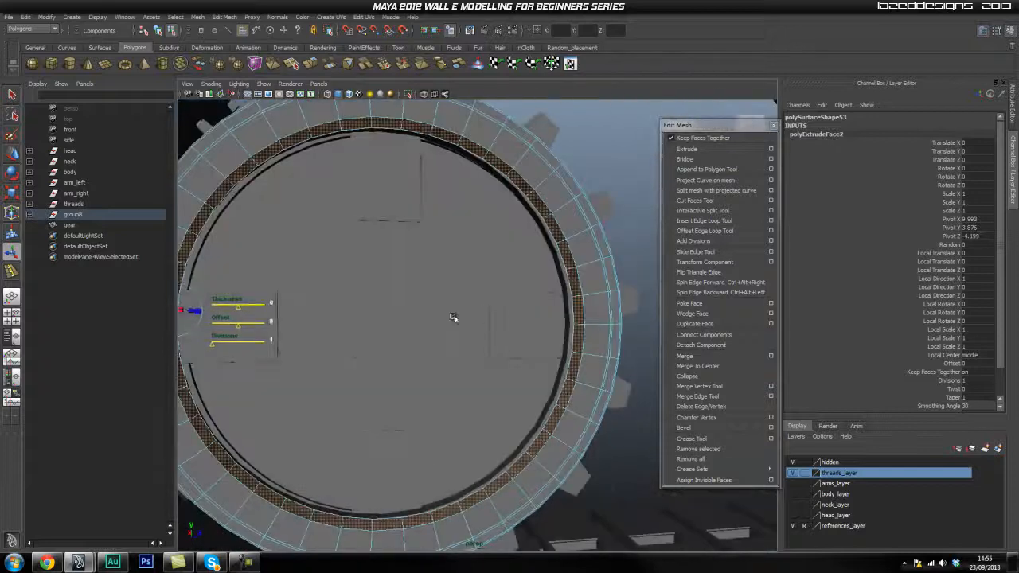
pyautogui.keyDown('alt'); pyautogui.moveTo(359, 363); pyautogui.dragTo(378, 369); pyautogui.keyUp('alt')
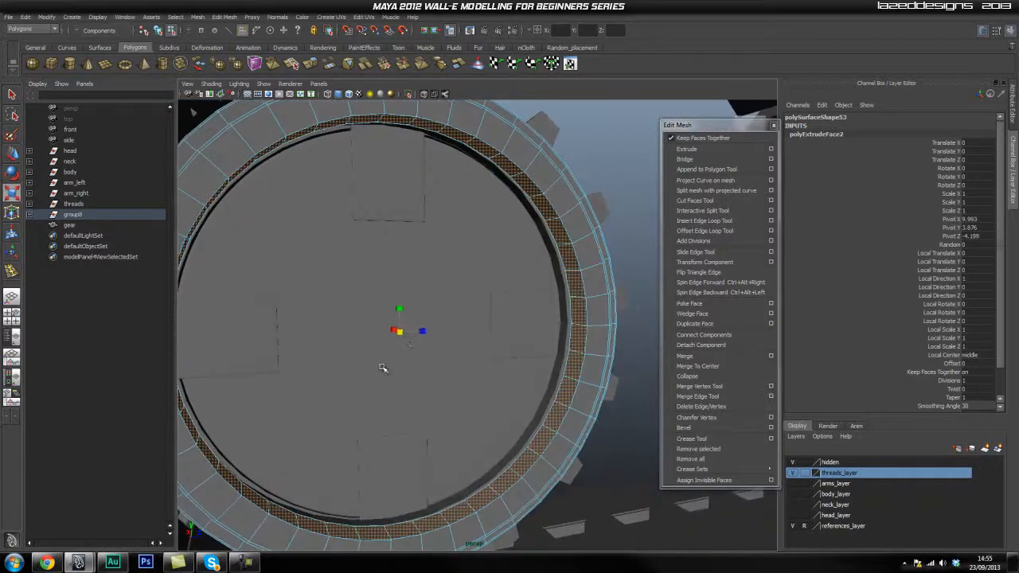
pyautogui.moveTo(398, 333); pyautogui.dragTo(368, 350)
# Step: Delete the leftover edge loop on the face of the extruded rim
pyautogui.keyDown('alt'); pyautogui.moveTo(583, 318); pyautogui.dragTo(557, 315); pyautogui.keyUp('alt')
pyautogui.moveTo(536, 182); pyautogui.dragTo(483, 182, button='right')
pyautogui.doubleClick(511, 177)
pyautogui.keyDown('alt'); pyautogui.moveTo(403, 236); pyautogui.dragTo(581, 235); pyautogui.keyUp('alt')
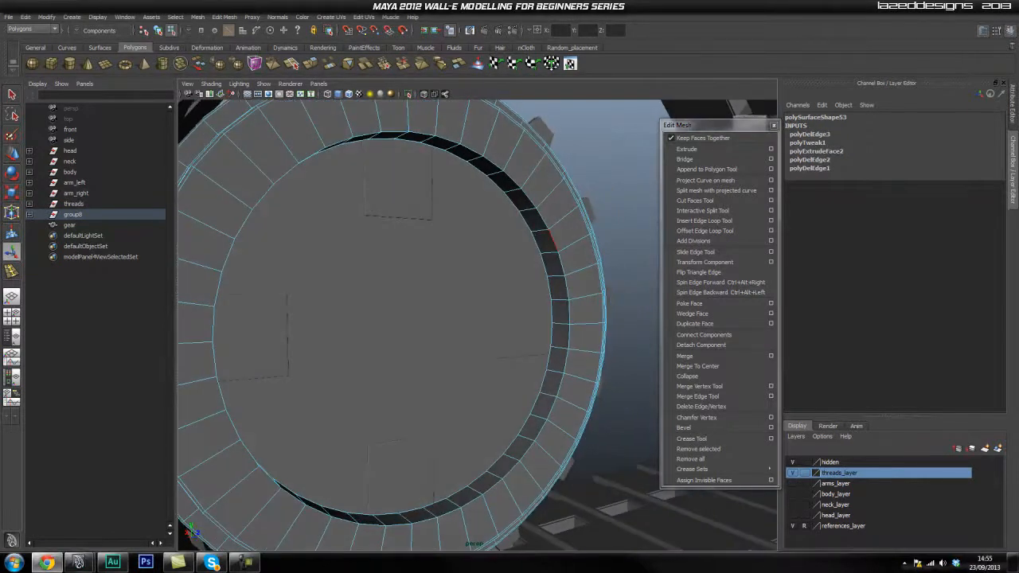
pyautogui.keyDown('alt'); pyautogui.moveTo(434, 348); pyautogui.dragTo(441, 346); pyautogui.keyUp('alt')
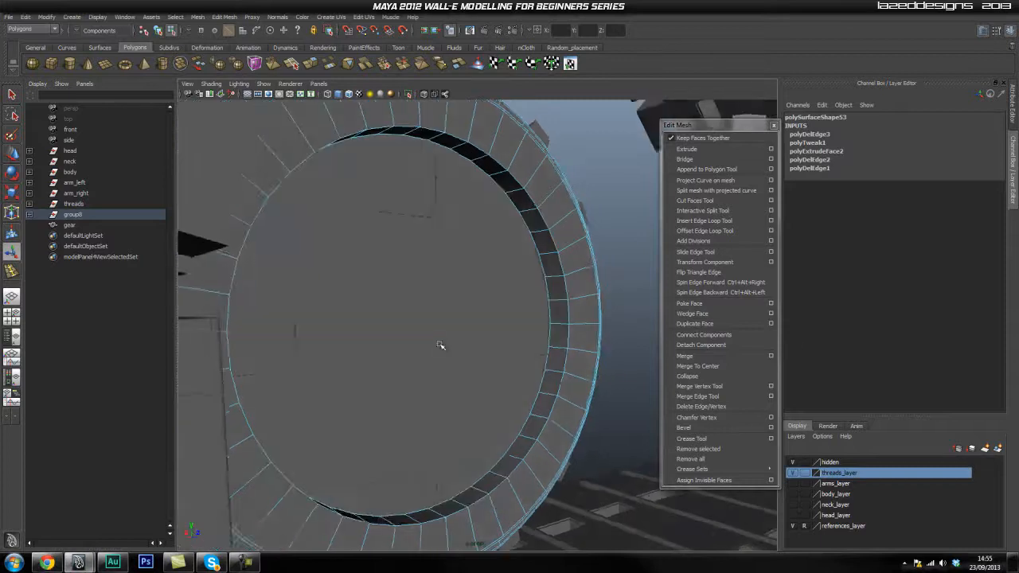
# Step: Select the inner border edge loop of the duplicated rim and scale it uniformly inward toward the wheel's centre
pyautogui.keyDown('alt'); pyautogui.moveTo(441, 346); pyautogui.dragTo(550, 314, button='right'); pyautogui.keyUp('alt')
pyautogui.keyDown('alt'); pyautogui.moveTo(551, 314); pyautogui.dragTo(510, 349, button='middle'); pyautogui.keyUp('alt')
pyautogui.moveTo(496, 254); pyautogui.dragTo(500, 237, button='right')
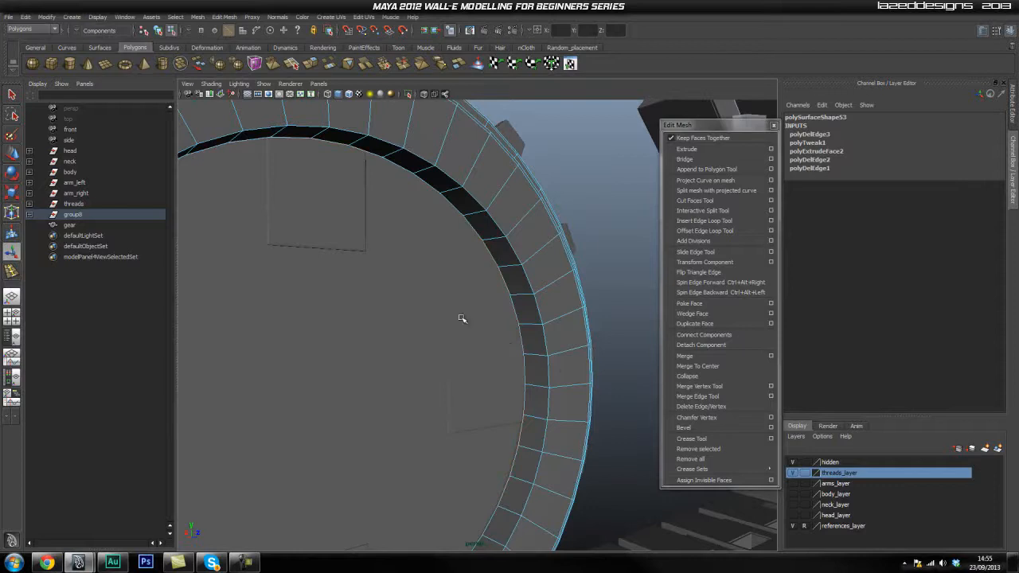
pyautogui.keyDown('alt'); pyautogui.moveTo(565, 372); pyautogui.dragTo(457, 380, button='right'); pyautogui.keyUp('alt')
pyautogui.keyDown('alt'); pyautogui.moveTo(457, 380); pyautogui.dragTo(526, 377); pyautogui.keyUp('alt')
pyautogui.press('r')
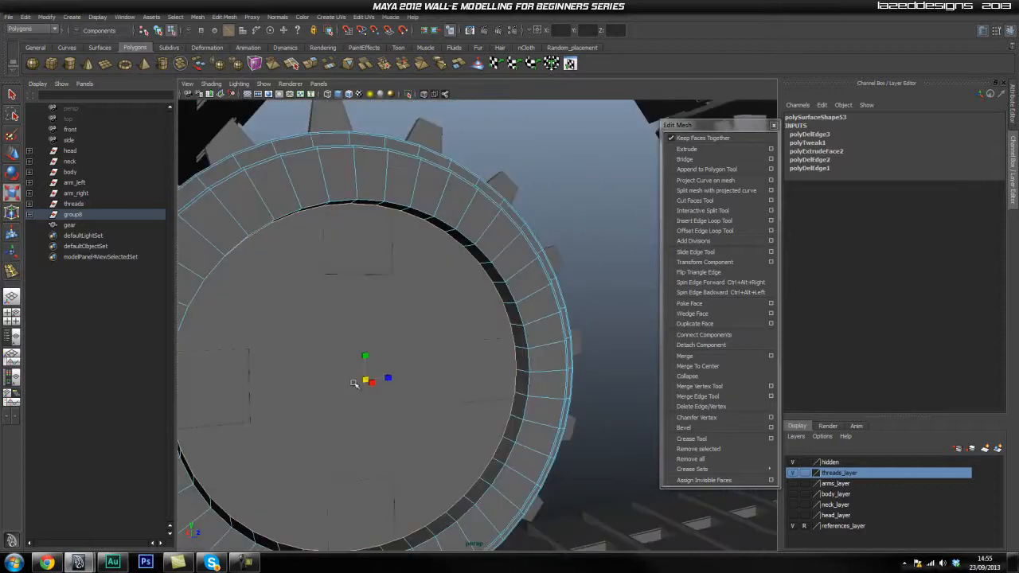
pyautogui.keyDown('alt'); pyautogui.moveTo(356, 419); pyautogui.dragTo(374, 406); pyautogui.keyUp('alt')
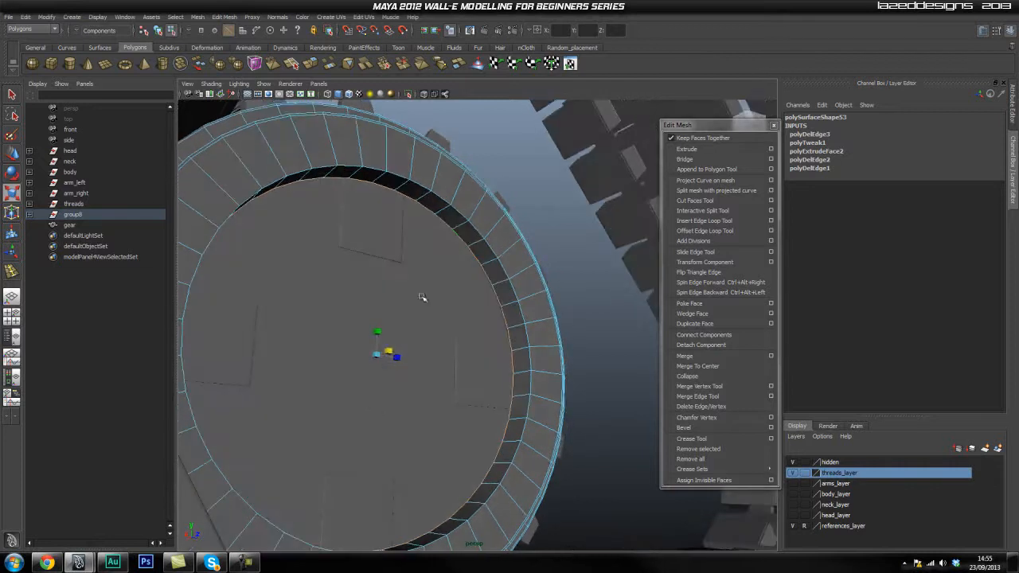
pyautogui.moveTo(374, 354); pyautogui.dragTo(353, 392)
# Step: Extrude the rim's inner border edges and scale the new loop inward to form a flat ring
pyautogui.keyDown('alt'); pyautogui.moveTo(222, 379); pyautogui.dragTo(290, 387, button='right'); pyautogui.keyUp('alt')
pyautogui.moveTo(289, 387)
pyautogui.keyDown('alt'); pyautogui.mouseDown()
pyautogui.moveTo(316, 377)
pyautogui.moveTo(300, 382)
pyautogui.mouseUp(); pyautogui.keyUp('alt')
pyautogui.keyDown('alt'); pyautogui.moveTo(300, 383); pyautogui.dragTo(328, 382, button='right'); pyautogui.keyUp('alt')
pyautogui.keyDown('alt'); pyautogui.moveTo(327, 382); pyautogui.dragTo(335, 406, button='middle'); pyautogui.keyUp('alt')
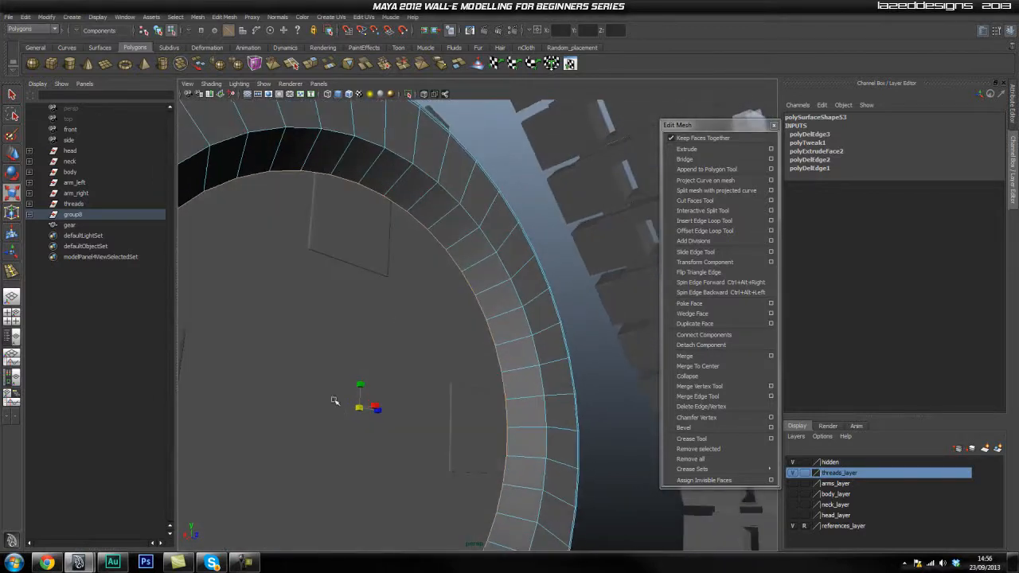
pyautogui.click(706, 150)
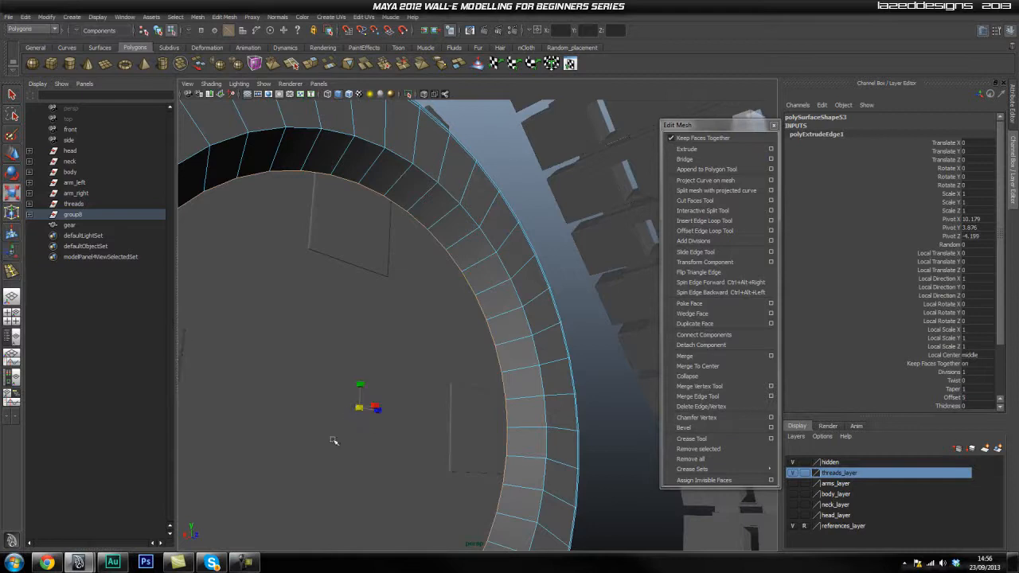
pyautogui.moveTo(362, 409); pyautogui.dragTo(442, 412)
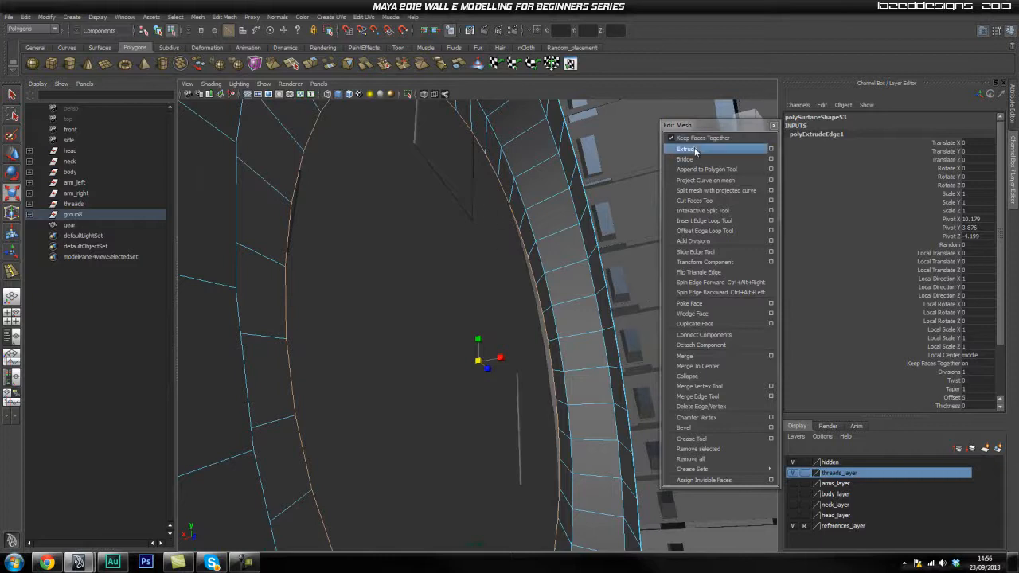
# Step: Extrude the inner border edges again with an offset of 0
pyautogui.click(694, 149)
pyautogui.scroll(-3, 892, 376)
pyautogui.doubleClick(974, 325)
pyautogui.write('0')
pyautogui.press('Return')
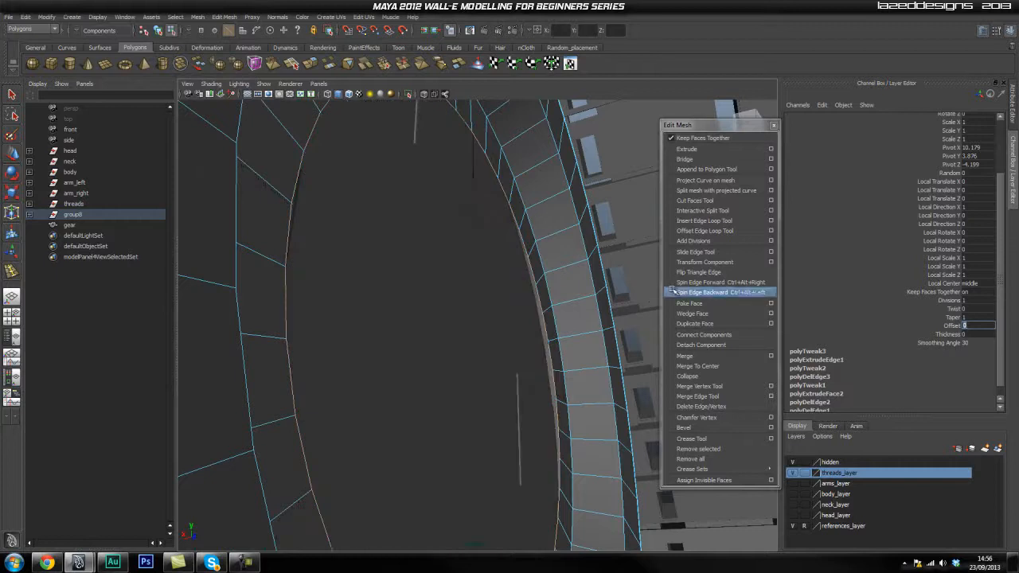
# Step: Shift the newly extruded border loop along X and scale it inward to form a second recessed step
pyautogui.keyDown('alt'); pyautogui.moveTo(548, 348); pyautogui.dragTo(542, 348); pyautogui.keyUp('alt')
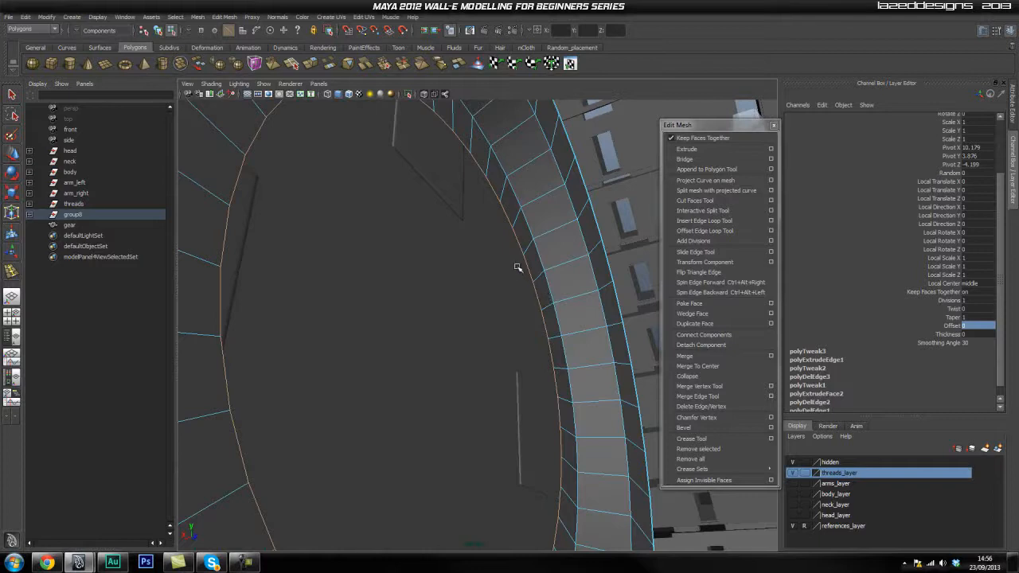
pyautogui.keyDown('alt'); pyautogui.moveTo(583, 331); pyautogui.dragTo(519, 336, button='right'); pyautogui.keyUp('alt')
pyautogui.keyDown('alt'); pyautogui.moveTo(518, 337); pyautogui.dragTo(528, 343); pyautogui.keyUp('alt')
pyautogui.keyDown('alt'); pyautogui.moveTo(528, 343); pyautogui.dragTo(549, 357, button='right'); pyautogui.keyUp('alt')
pyautogui.moveTo(549, 357)
pyautogui.keyDown('alt'); pyautogui.mouseDown()
pyautogui.moveTo(537, 352)
pyautogui.moveTo(544, 375)
pyautogui.mouseUp(); pyautogui.keyUp('alt')
pyautogui.keyDown('alt'); pyautogui.moveTo(437, 385); pyautogui.dragTo(410, 389); pyautogui.keyUp('alt')
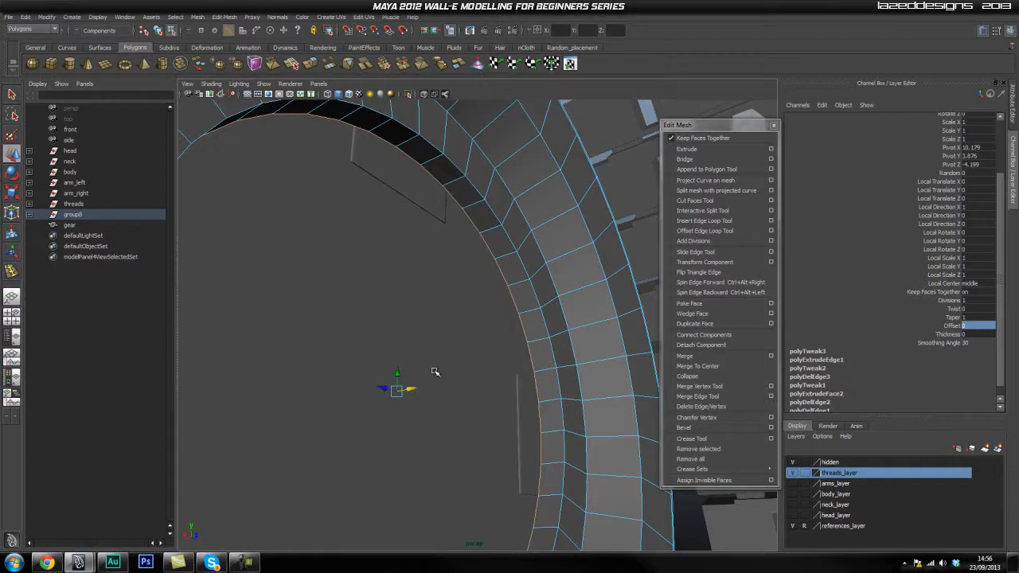
pyautogui.press('r')
pyautogui.keyDown('alt'); pyautogui.moveTo(395, 390); pyautogui.dragTo(374, 421); pyautogui.keyUp('alt')
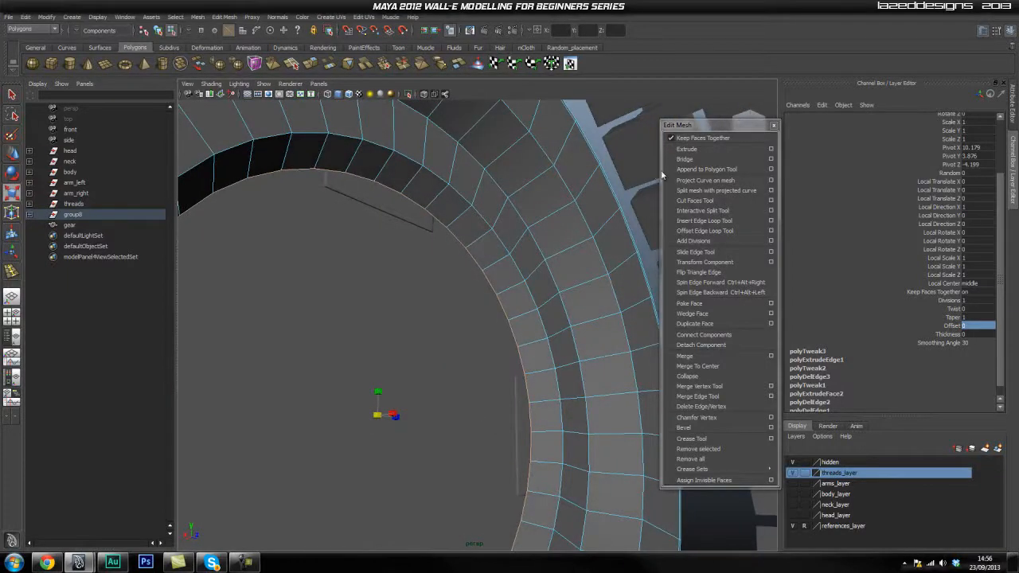
# Step: Extrude the recessed border edges with an offset of 0 and scale them down to a small circle at the wheel's centre
pyautogui.click(698, 149)
pyautogui.keyDown('alt'); pyautogui.moveTo(438, 308); pyautogui.dragTo(488, 324); pyautogui.keyUp('alt')
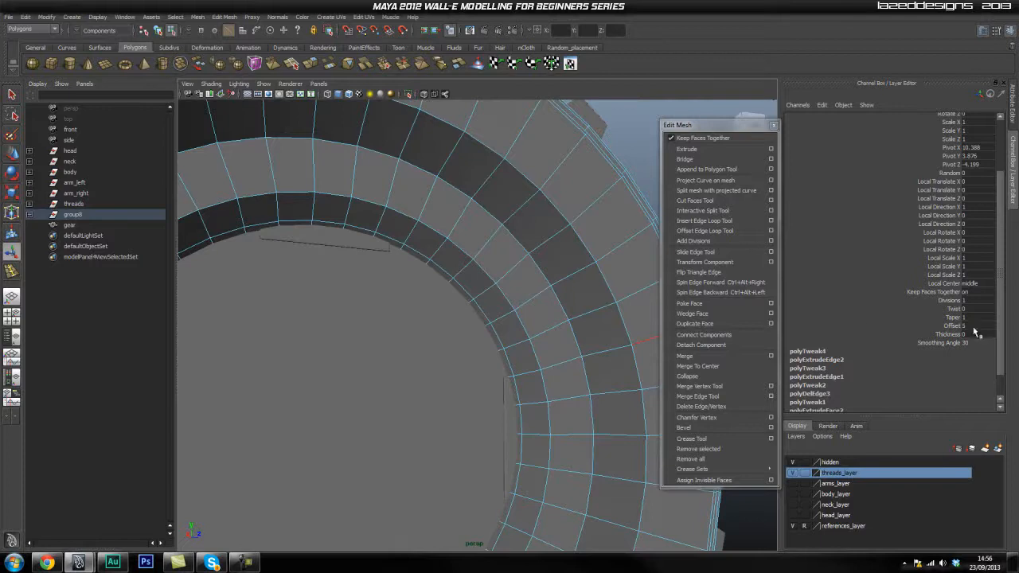
pyautogui.write('0')
pyautogui.press('Return')
pyautogui.keyDown('alt'); pyautogui.moveTo(379, 366); pyautogui.dragTo(457, 276, button='middle'); pyautogui.keyUp('alt')
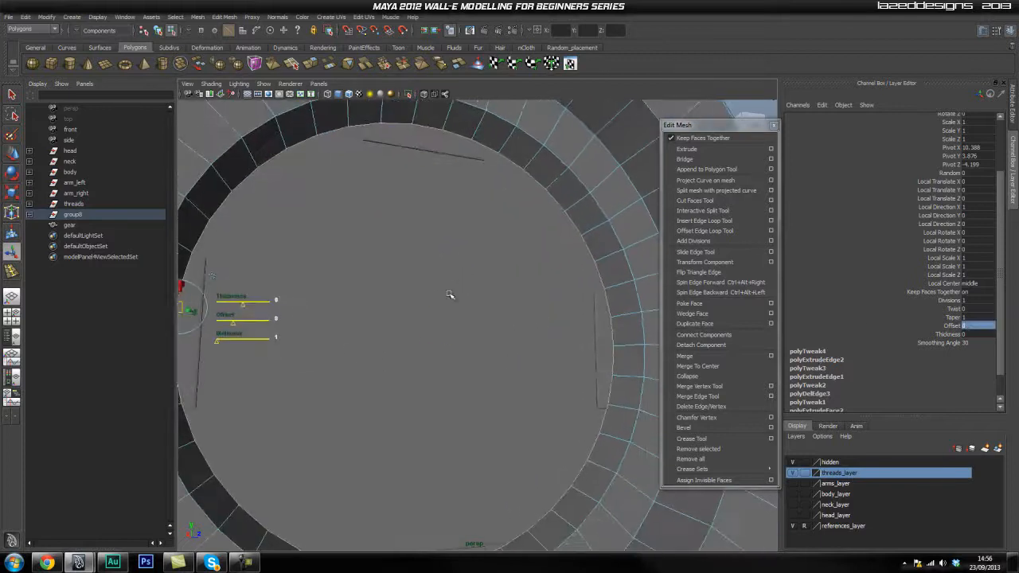
pyautogui.press('r')
pyautogui.moveTo(427, 341); pyautogui.dragTo(175, 462)
pyautogui.keyDown('alt'); pyautogui.moveTo(369, 358); pyautogui.dragTo(405, 365, button='right'); pyautogui.keyUp('alt')
pyautogui.moveTo(404, 351); pyautogui.dragTo(360, 374)
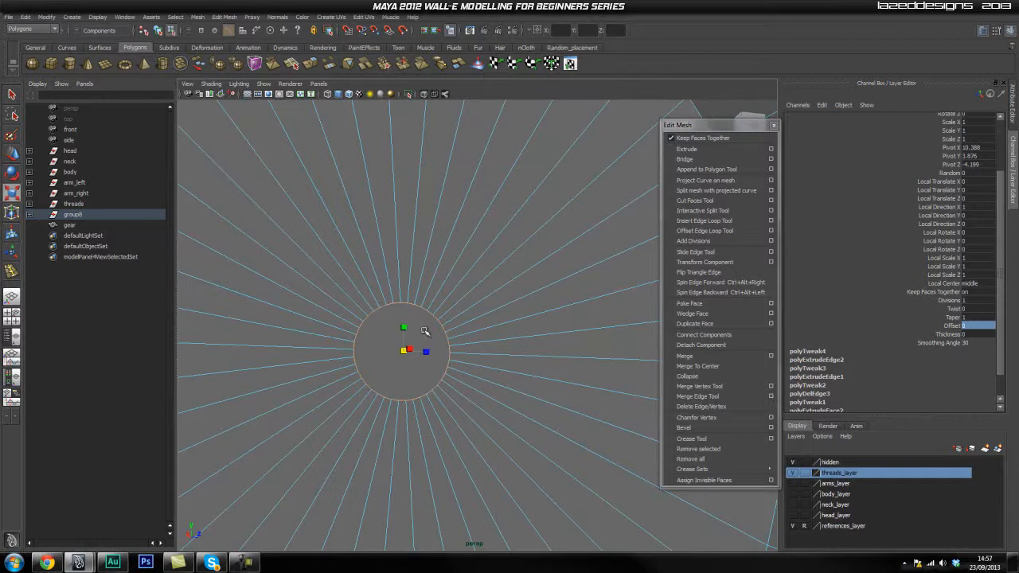
# Step: Convert the small central edge circle to vertices, merge them to the centre, and return to object mode
pyautogui.keyDown('ctrl'); pyautogui.rightClick(424, 333); pyautogui.keyUp('ctrl')
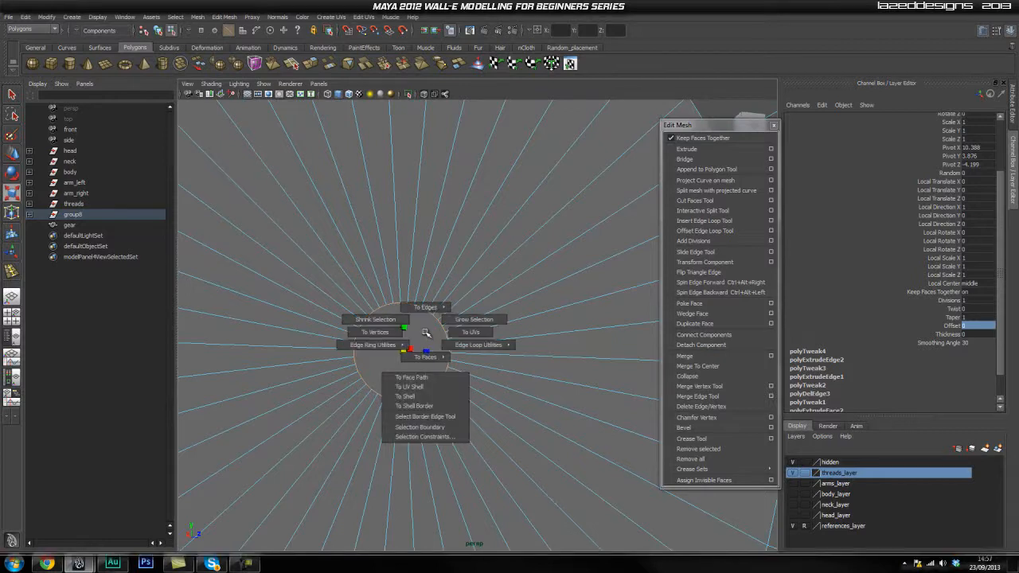
pyautogui.click(368, 332)
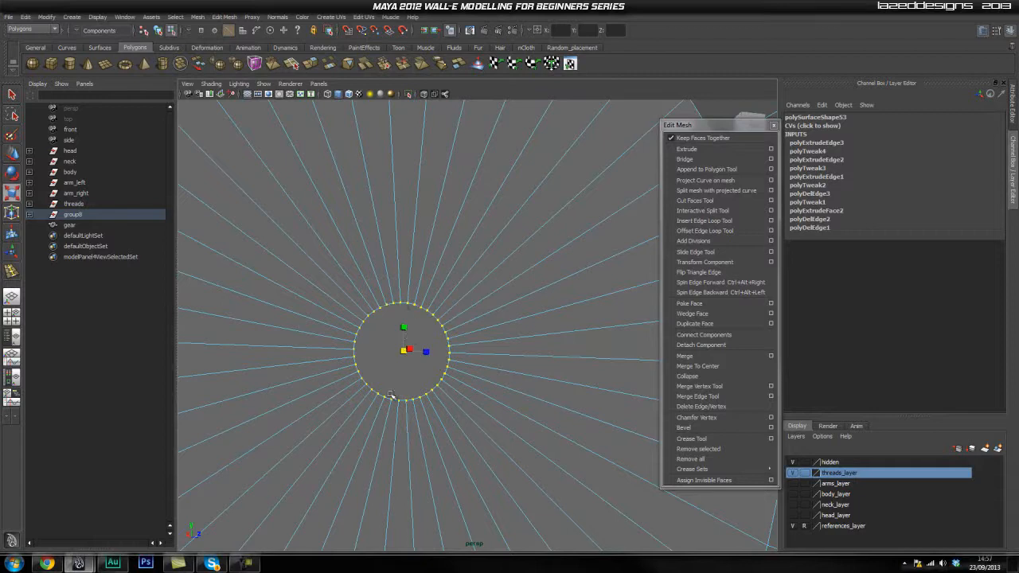
pyautogui.keyDown('shift'); pyautogui.moveTo(416, 338); pyautogui.dragTo(402, 285, button='right'); pyautogui.keyUp('shift')
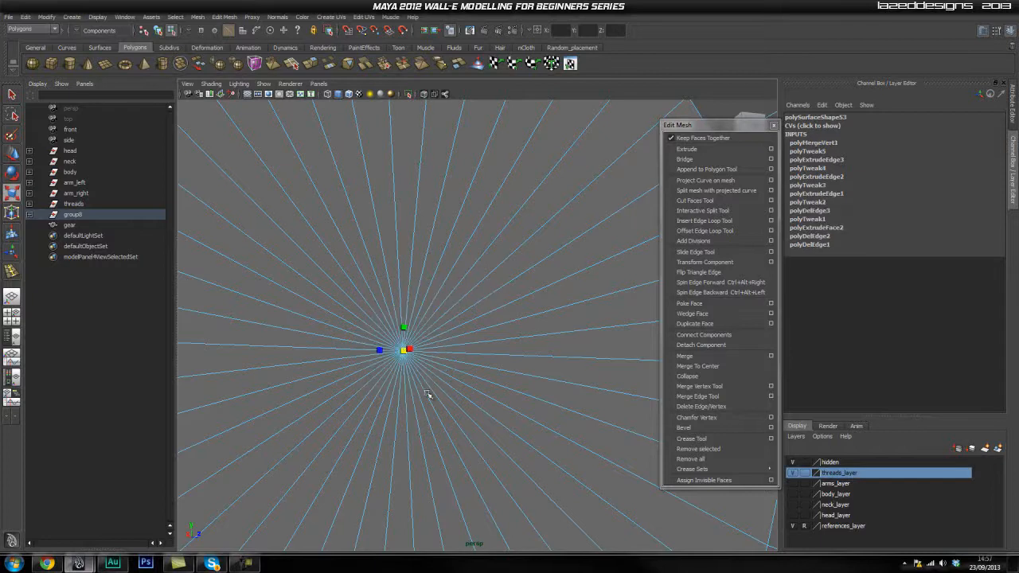
pyautogui.keyDown('alt'); pyautogui.moveTo(353, 384); pyautogui.dragTo(527, 375); pyautogui.keyUp('alt')
pyautogui.press('q')
pyautogui.moveTo(537, 278); pyautogui.dragTo(574, 268, button='right')
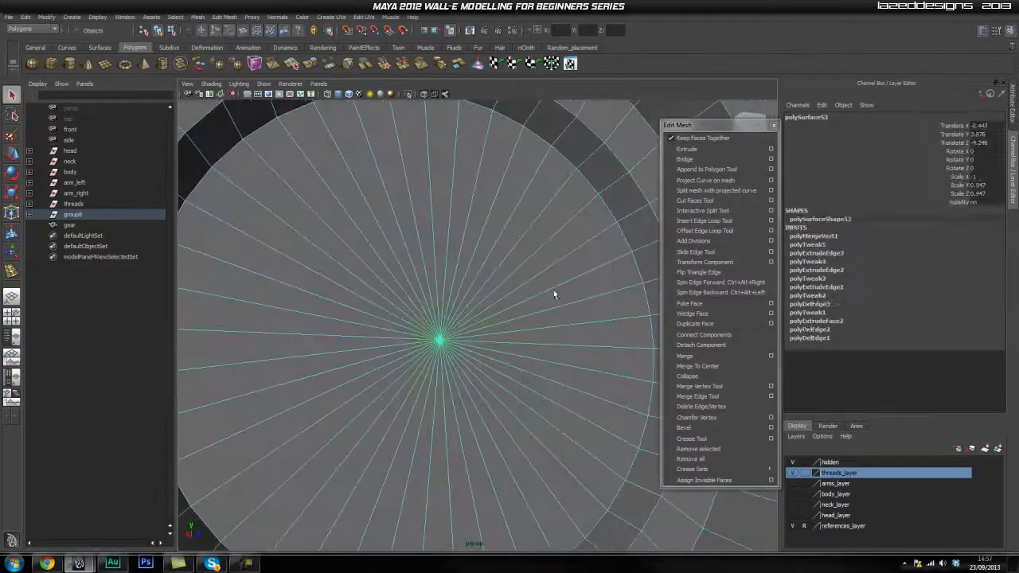
# Step: Insert supporting edge loops close to both sides of the corner between the rim's outer flat face and the recess wall
pyautogui.scroll(-4, 520, 362)
pyautogui.keyDown('alt'); pyautogui.moveTo(520, 361); pyautogui.dragTo(545, 351); pyautogui.keyUp('alt')
pyautogui.keyDown('alt'); pyautogui.moveTo(545, 351); pyautogui.dragTo(417, 430, button='middle'); pyautogui.keyUp('alt')
pyautogui.keyDown('alt'); pyautogui.moveTo(417, 430); pyautogui.dragTo(497, 399, button='right'); pyautogui.keyUp('alt')
pyautogui.keyDown('alt'); pyautogui.moveTo(497, 400); pyautogui.dragTo(446, 387); pyautogui.keyUp('alt')
pyautogui.keyDown('alt'); pyautogui.moveTo(446, 387); pyautogui.dragTo(649, 352, button='right'); pyautogui.keyUp('alt')
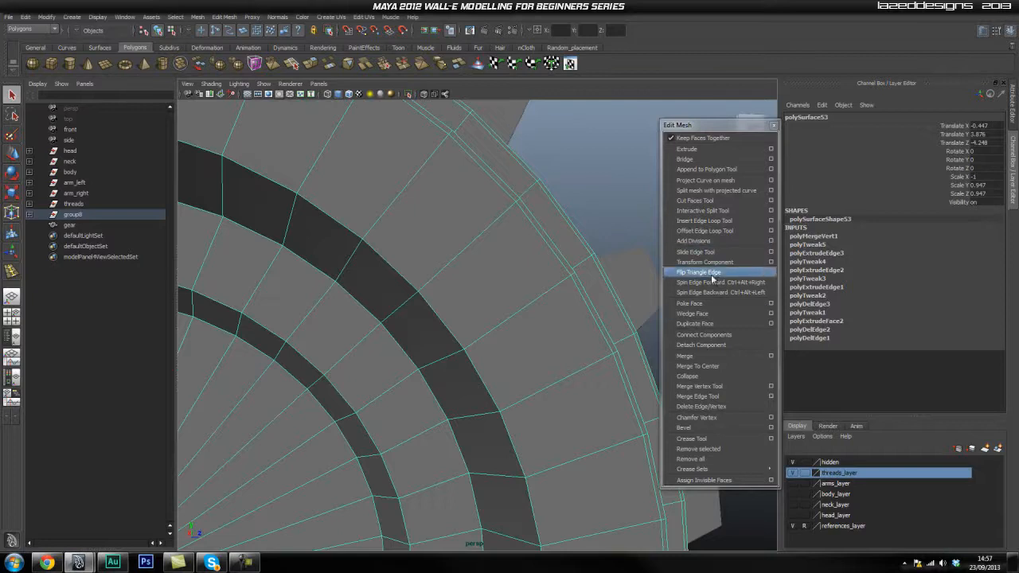
pyautogui.click(705, 220)
pyautogui.keyDown('alt'); pyautogui.moveTo(347, 288); pyautogui.dragTo(481, 271, button='right'); pyautogui.keyUp('alt')
pyautogui.keyDown('alt'); pyautogui.moveTo(438, 187); pyautogui.dragTo(460, 260, button='middle'); pyautogui.keyUp('alt')
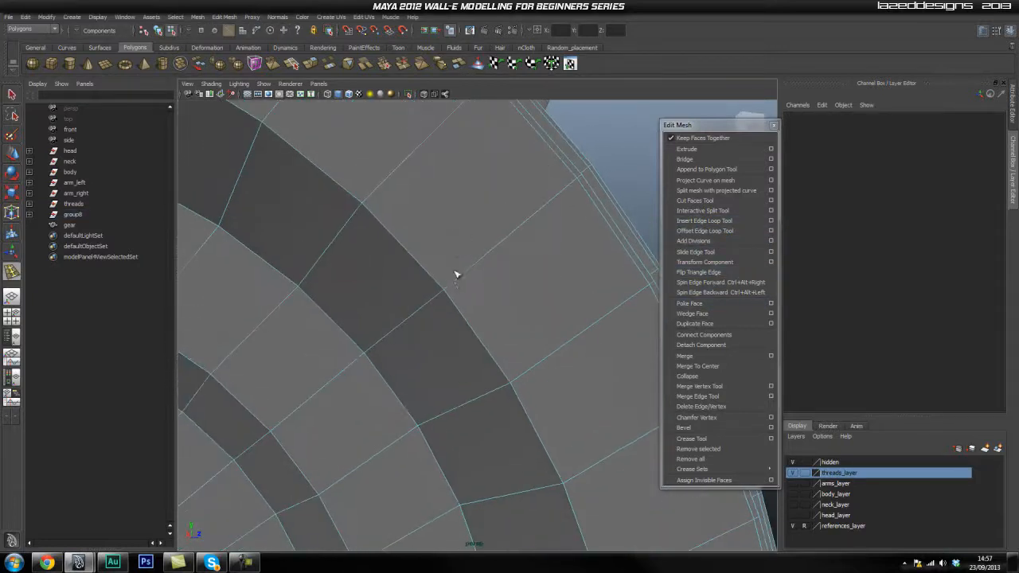
pyautogui.moveTo(456, 286); pyautogui.dragTo(442, 294)
pyautogui.keyDown('alt'); pyautogui.moveTo(385, 321); pyautogui.dragTo(358, 347); pyautogui.keyUp('alt')
pyautogui.hotkey('ctrl', 'z')
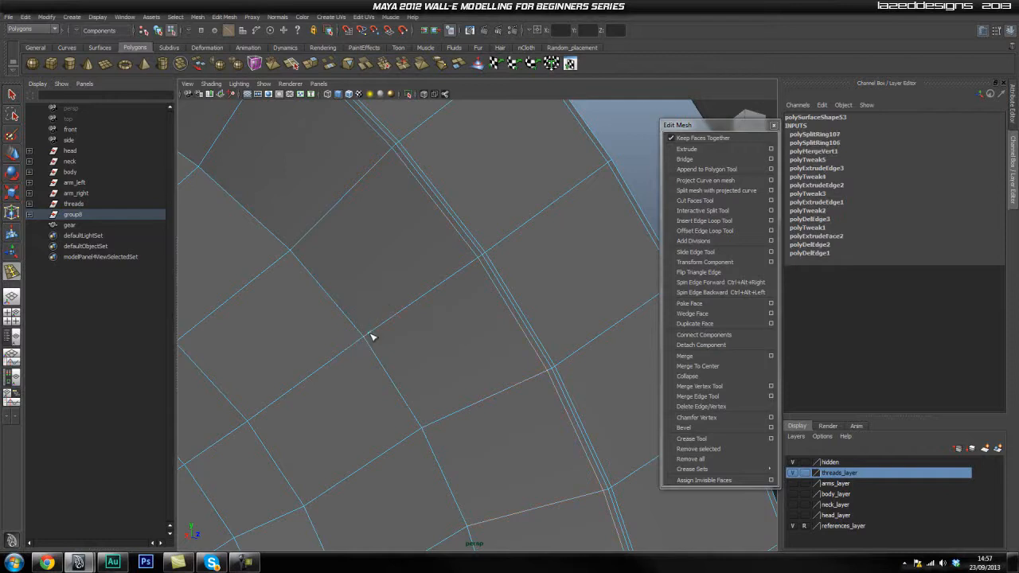
pyautogui.press('q')
pyautogui.moveTo(383, 269); pyautogui.dragTo(430, 243, button='right')
pyautogui.click(430, 242)
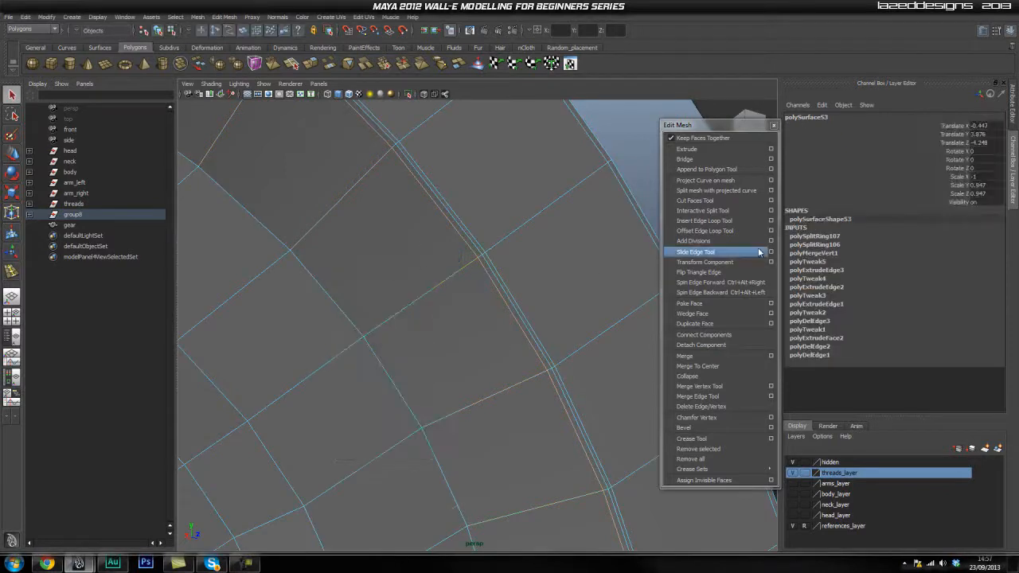
# Step: Insert supporting edge loops on both sides of the corner between the recess wall and the inner flat ring
pyautogui.click(717, 221)
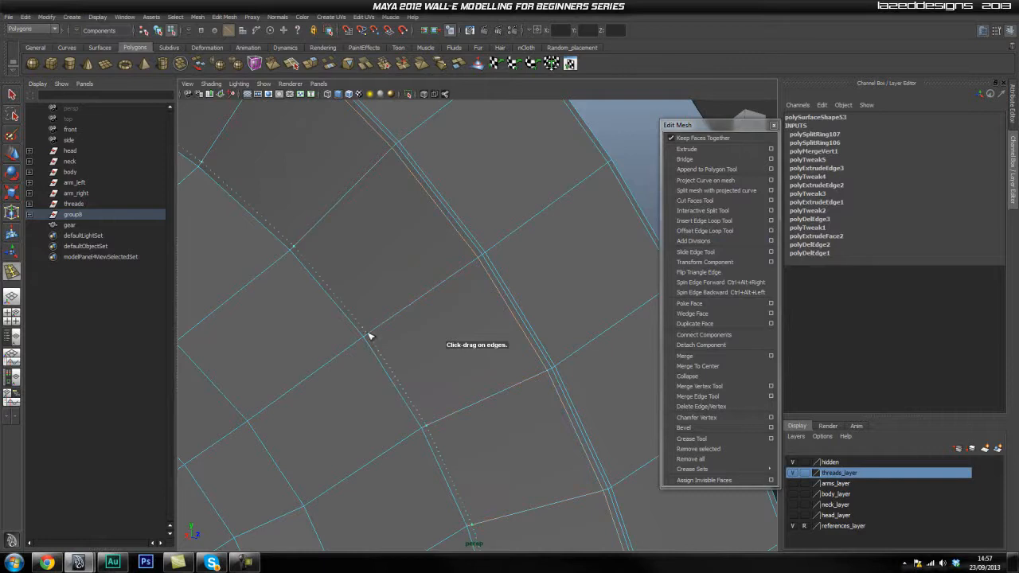
pyautogui.click(368, 339)
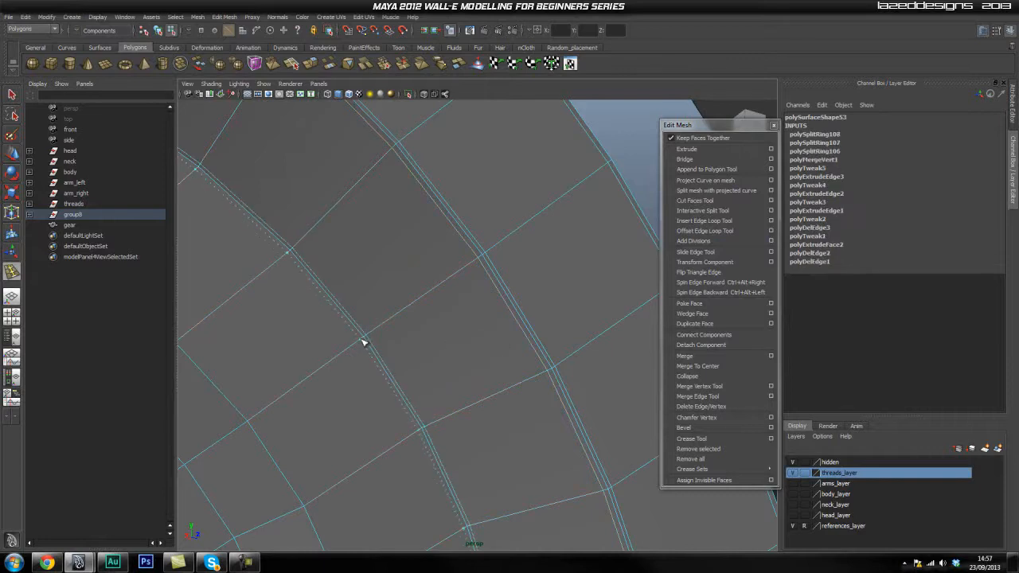
pyautogui.click(363, 342)
# Step: Insert supporting edge loops around the inner flat ring's inner corner and one along the inner wall at the central disc's edge
pyautogui.keyDown('alt'); pyautogui.moveTo(310, 393); pyautogui.dragTo(391, 321); pyautogui.keyUp('alt')
pyautogui.click(388, 318)
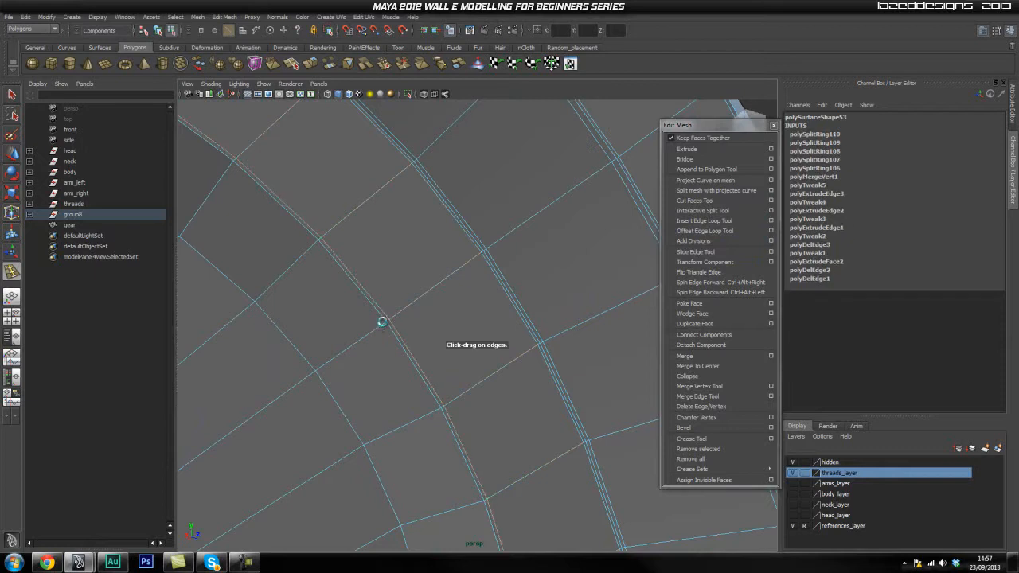
pyautogui.click(385, 327)
pyautogui.keyDown('alt'); pyautogui.moveTo(335, 363); pyautogui.dragTo(475, 355); pyautogui.keyUp('alt')
pyautogui.click(385, 339)
# Step: Select all the triangular faces of the central disc in face mode
pyautogui.press('q')
pyautogui.moveTo(456, 356); pyautogui.dragTo(456, 379, button='right')
pyautogui.click(342, 290)
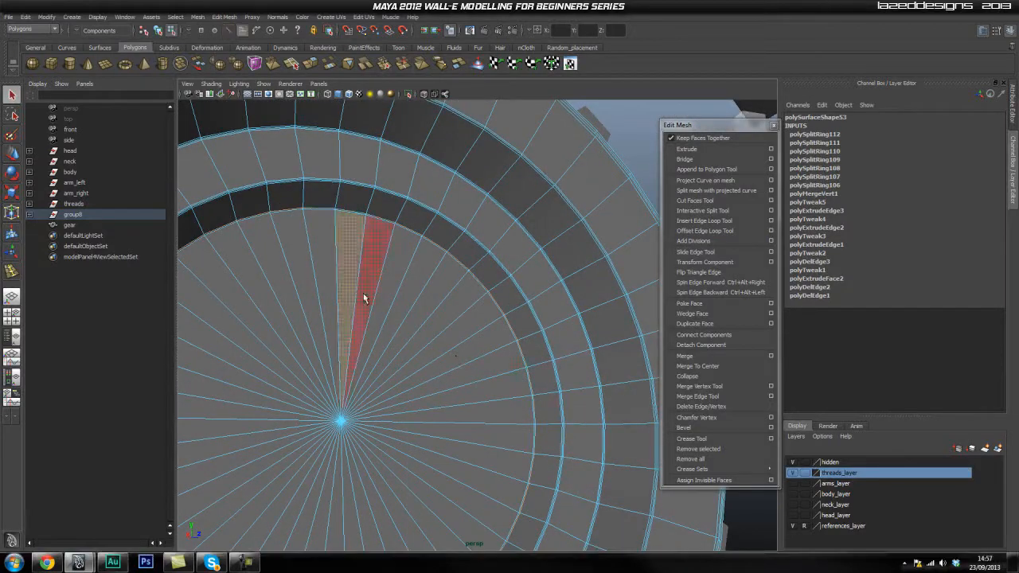
pyautogui.keyDown('shift'); pyautogui.click(371, 277); pyautogui.keyUp('shift')
pyautogui.keyDown('shift'); pyautogui.click(399, 286); pyautogui.keyUp('shift')
pyautogui.keyDown('shift'); pyautogui.click(414, 295); pyautogui.keyUp('shift')
pyautogui.keyDown('shift'); pyautogui.click(430, 305); pyautogui.keyUp('shift')
pyautogui.keyDown('shift'); pyautogui.click(451, 320); pyautogui.keyUp('shift')
pyautogui.keyDown('shift'); pyautogui.click(465, 333); pyautogui.keyUp('shift')
pyautogui.keyDown('shift'); pyautogui.click(478, 357); pyautogui.keyUp('shift')
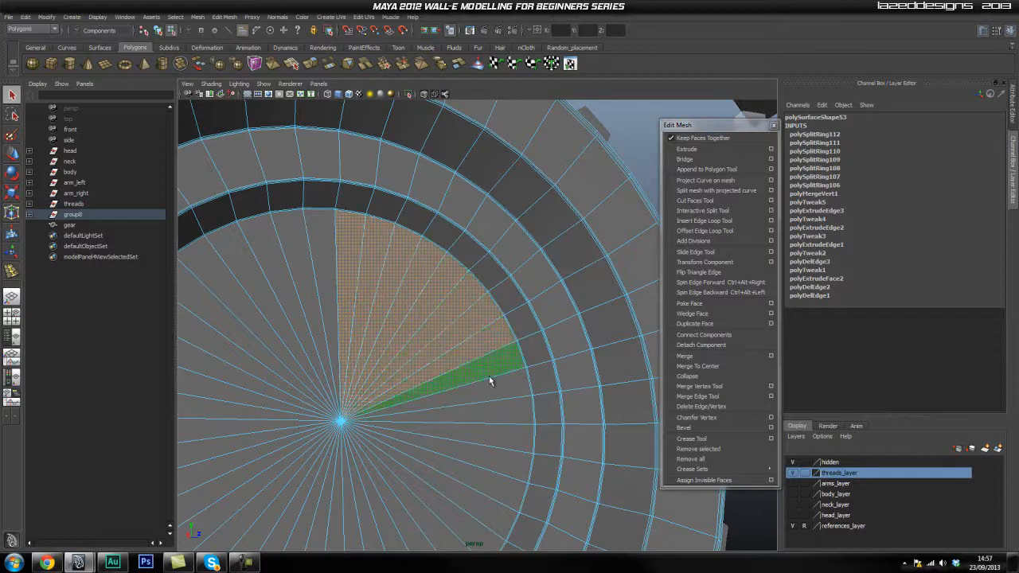
pyautogui.keyDown('shift'); pyautogui.click(492, 369); pyautogui.keyUp('shift')
pyautogui.keyDown('shift'); pyautogui.click(496, 389); pyautogui.keyUp('shift')
pyautogui.keyDown('shift'); pyautogui.click(500, 410); pyautogui.keyUp('shift')
pyautogui.keyDown('shift'); pyautogui.click(498, 434); pyautogui.keyUp('shift')
pyautogui.keyDown('shift'); pyautogui.click(489, 458); pyautogui.keyUp('shift')
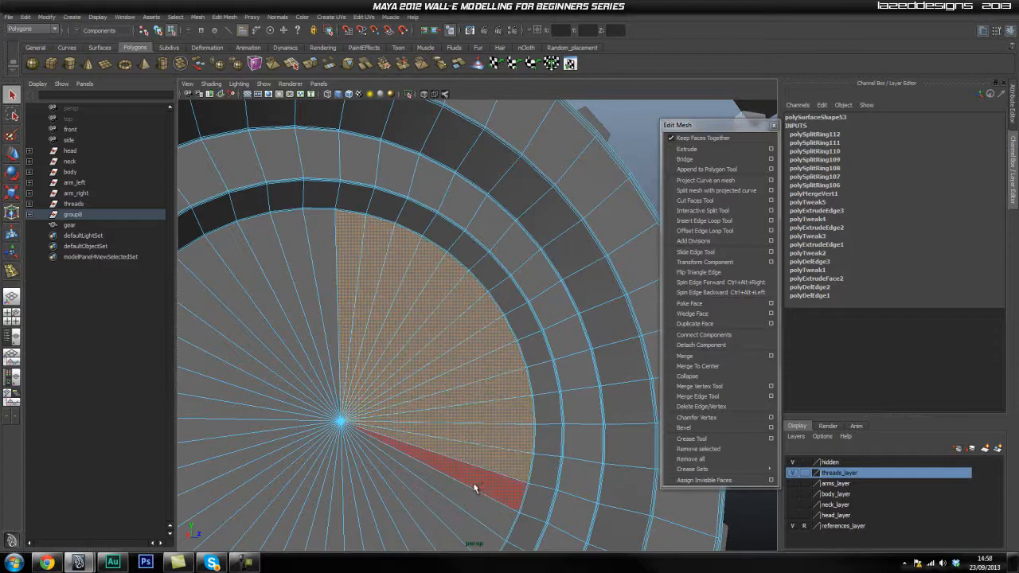
pyautogui.keyDown('shift'); pyautogui.click(482, 484); pyautogui.keyUp('shift')
pyautogui.keyDown('shift'); pyautogui.click(469, 501); pyautogui.keyUp('shift')
pyautogui.keyDown('shift'); pyautogui.click(449, 513); pyautogui.keyUp('shift')
pyautogui.keyDown('shift'); pyautogui.click(425, 529); pyautogui.keyUp('shift')
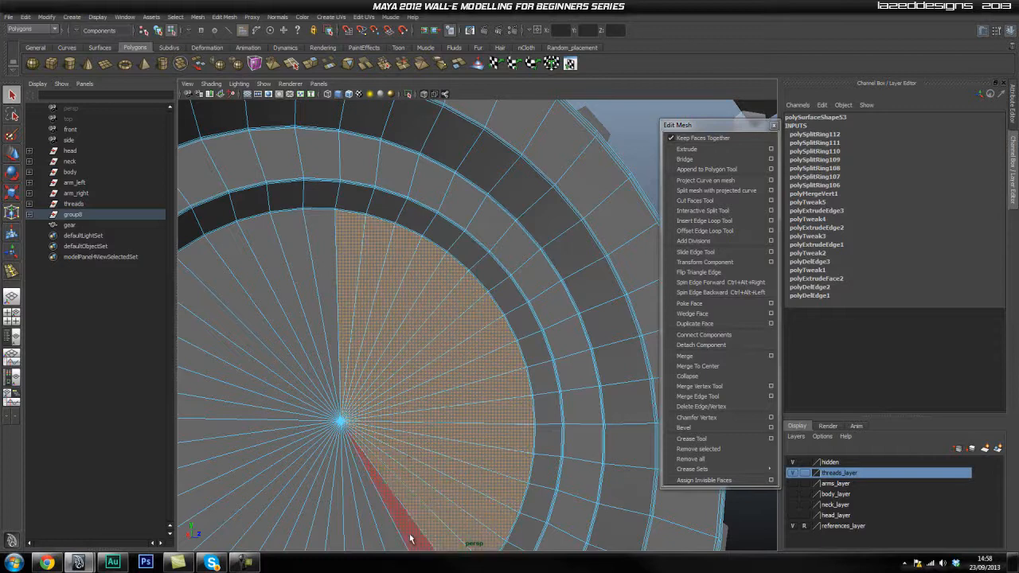
pyautogui.keyDown('shift'); pyautogui.click(410, 536); pyautogui.keyUp('shift')
pyautogui.keyDown('shift'); pyautogui.click(391, 542); pyautogui.keyUp('shift')
pyautogui.keyDown('shift'); pyautogui.click(373, 543); pyautogui.keyUp('shift')
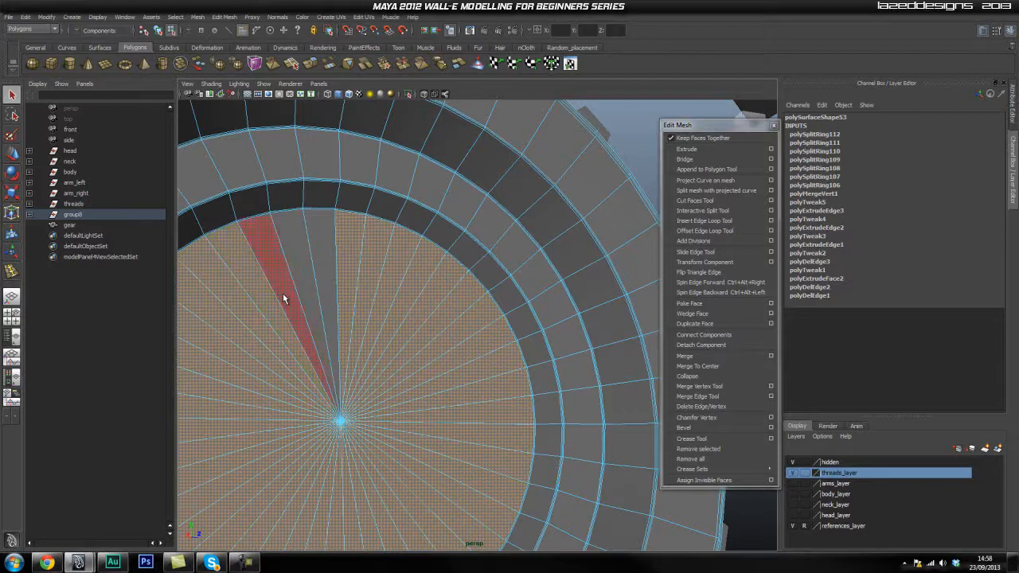
# Step: Extrude the central disc faces, scale them slightly inward for a supporting border edge, and return to object mode with nothing selected
pyautogui.click(691, 151)
pyautogui.keyDown('alt'); pyautogui.moveTo(346, 252); pyautogui.dragTo(389, 255, button='right'); pyautogui.keyUp('alt')
pyautogui.press('r')
pyautogui.keyDown('alt'); pyautogui.moveTo(366, 404); pyautogui.dragTo(401, 402, button='right'); pyautogui.keyUp('alt')
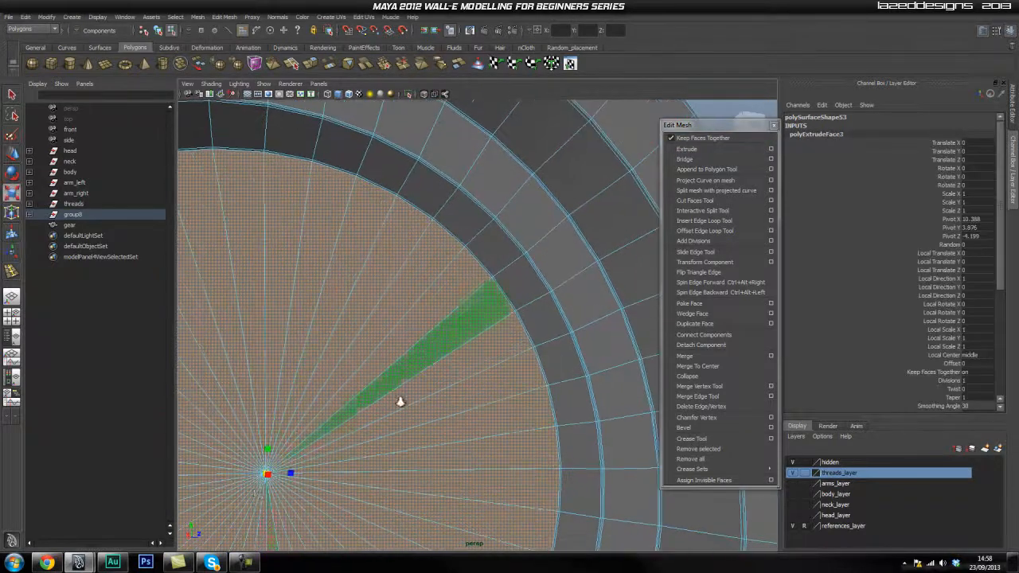
pyautogui.keyDown('alt'); pyautogui.moveTo(250, 492); pyautogui.dragTo(343, 491); pyautogui.keyUp('alt')
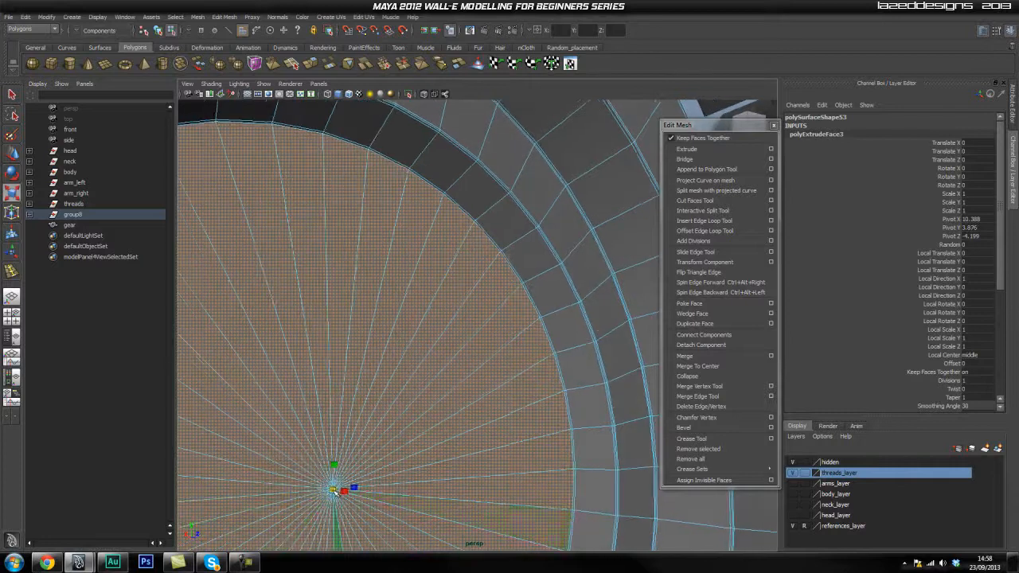
pyautogui.keyDown('alt'); pyautogui.moveTo(446, 341); pyautogui.dragTo(549, 342, button='right'); pyautogui.keyUp('alt')
pyautogui.keyDown('alt'); pyautogui.moveTo(549, 342); pyautogui.dragTo(486, 350); pyautogui.keyUp('alt')
pyautogui.keyDown('alt'); pyautogui.moveTo(487, 350); pyautogui.dragTo(414, 358, button='right'); pyautogui.keyUp('alt')
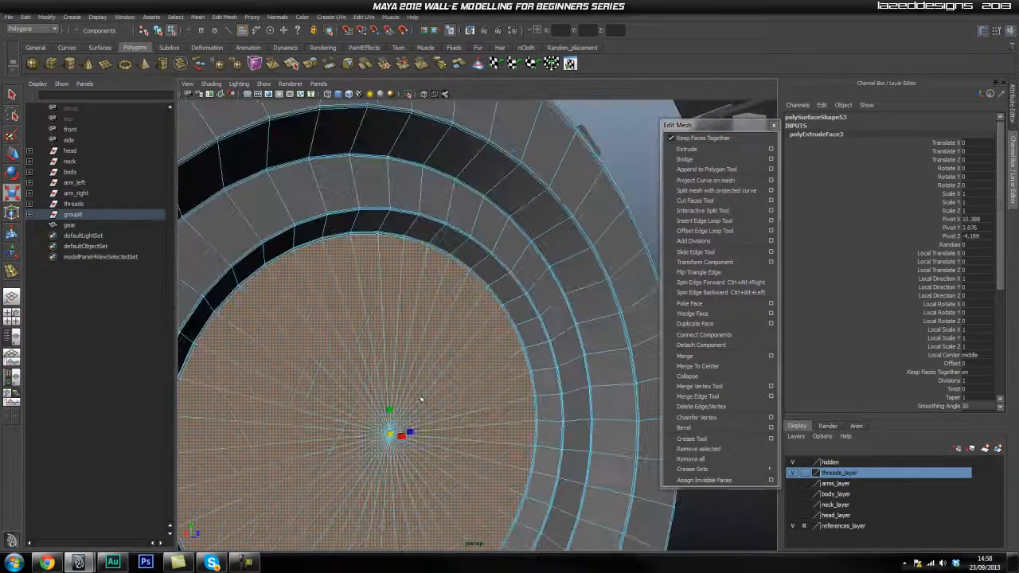
pyautogui.keyDown('alt'); pyautogui.moveTo(566, 446); pyautogui.dragTo(576, 337, button='middle'); pyautogui.keyUp('alt')
pyautogui.keyDown('alt'); pyautogui.moveTo(576, 337); pyautogui.dragTo(550, 364, button='right'); pyautogui.keyUp('alt')
pyautogui.keyDown('alt'); pyautogui.moveTo(551, 364); pyautogui.dragTo(495, 318); pyautogui.keyUp('alt')
pyautogui.press('q')
pyautogui.moveTo(498, 305); pyautogui.dragTo(539, 292, button='right')
pyautogui.click(488, 295)
pyautogui.click(605, 194)
# Step: Examine the recessed steps and corner edges of the reshaped rim up close and within the track assembly
pyautogui.keyDown('alt'); pyautogui.moveTo(605, 195); pyautogui.dragTo(447, 314); pyautogui.keyUp('alt')
pyautogui.keyDown('alt'); pyautogui.moveTo(448, 314); pyautogui.dragTo(552, 323, button='right'); pyautogui.keyUp('alt')
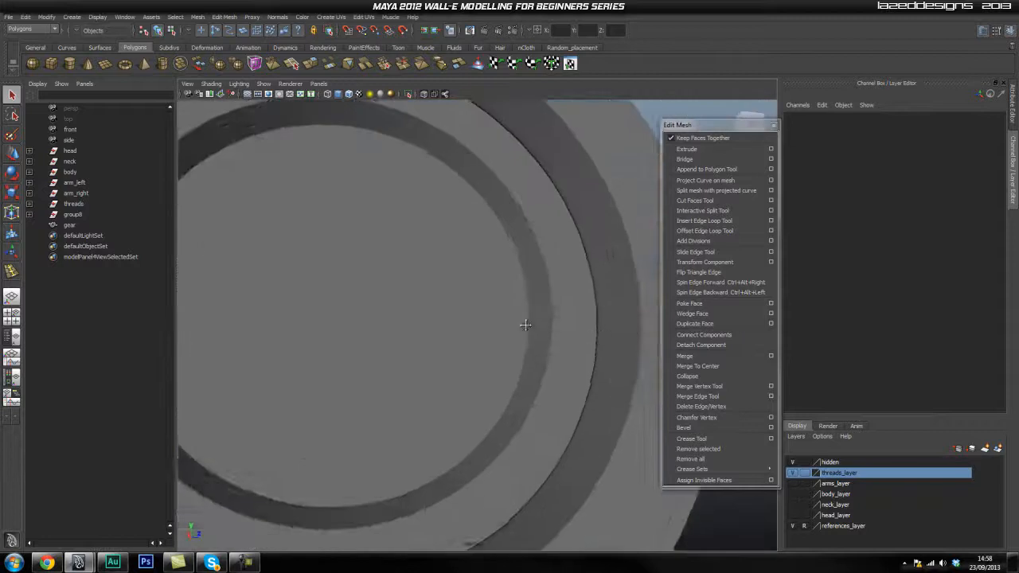
pyautogui.keyDown('alt'); pyautogui.moveTo(552, 323); pyautogui.dragTo(485, 342, button='middle'); pyautogui.keyUp('alt')
pyautogui.keyDown('alt'); pyautogui.moveTo(485, 342); pyautogui.dragTo(428, 345); pyautogui.keyUp('alt')
pyautogui.keyDown('alt'); pyautogui.moveTo(428, 346); pyautogui.dragTo(690, 344, button='right'); pyautogui.keyUp('alt')
pyautogui.keyDown('alt'); pyautogui.moveTo(550, 314); pyautogui.dragTo(477, 336, button='middle'); pyautogui.keyUp('alt')
pyautogui.keyDown('alt'); pyautogui.moveTo(496, 335); pyautogui.dragTo(457, 335); pyautogui.keyUp('alt')
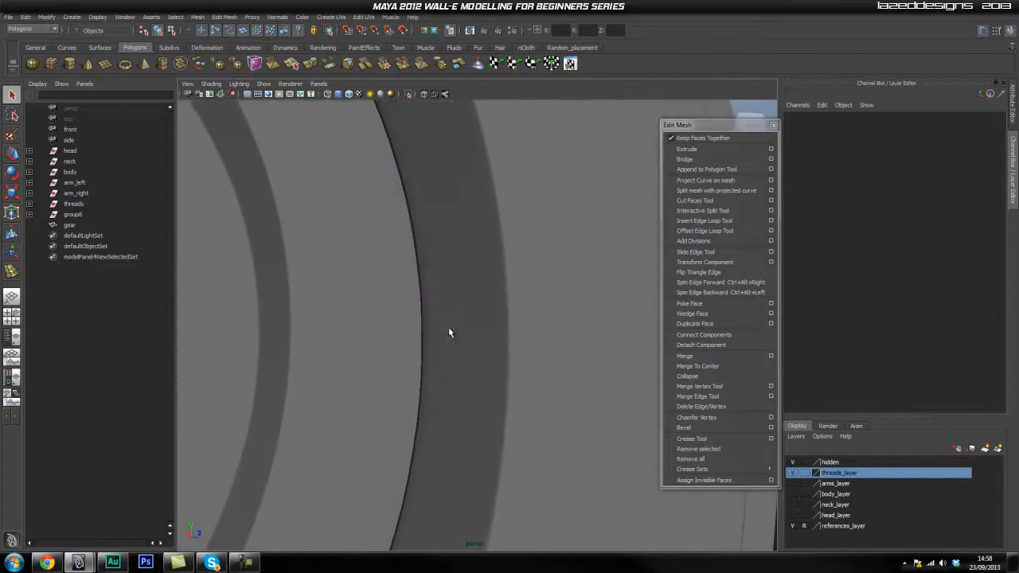
pyautogui.click(425, 320)
pyautogui.keyDown('alt'); pyautogui.moveTo(430, 336); pyautogui.dragTo(207, 346, button='right'); pyautogui.keyUp('alt')
pyautogui.click(609, 208)
pyautogui.keyDown('alt'); pyautogui.moveTo(581, 314); pyautogui.dragTo(518, 326); pyautogui.keyUp('alt')
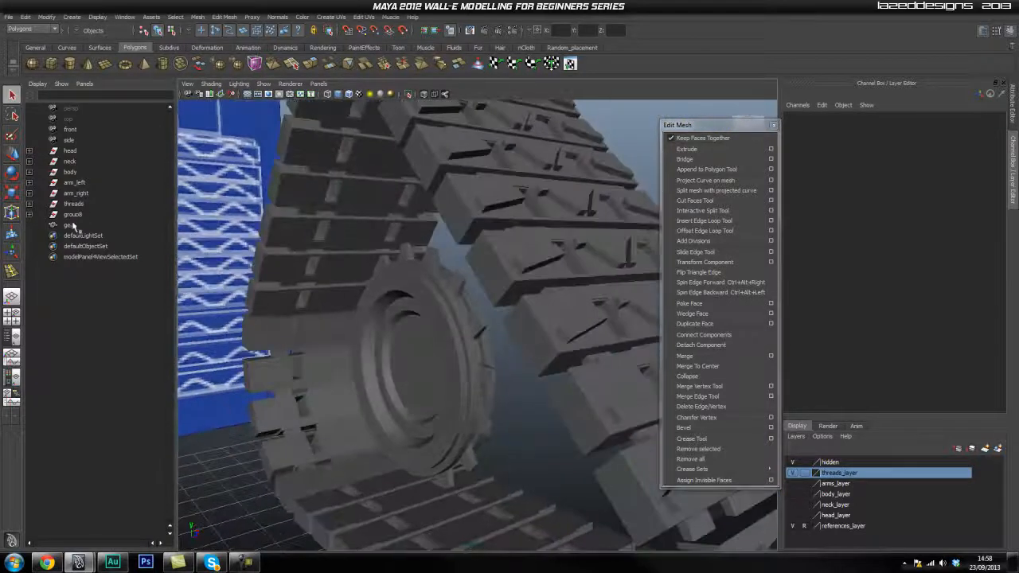
# Step: Group group8 together with the gear and name the new group thread_gear_big
pyautogui.click(71, 225)
pyautogui.click(72, 215)
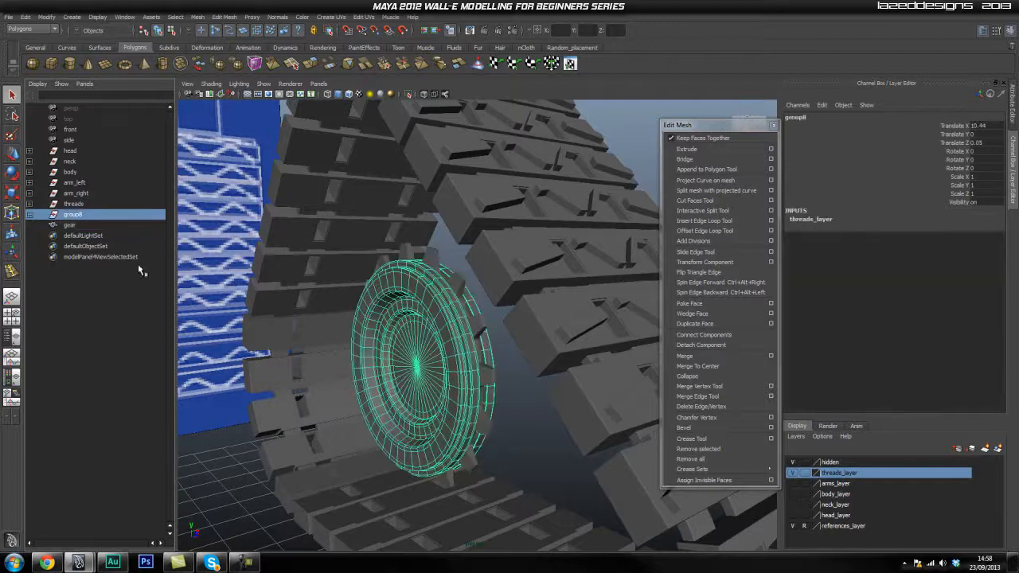
pyautogui.keyDown('ctrl'); pyautogui.click(80, 226); pyautogui.keyUp('ctrl')
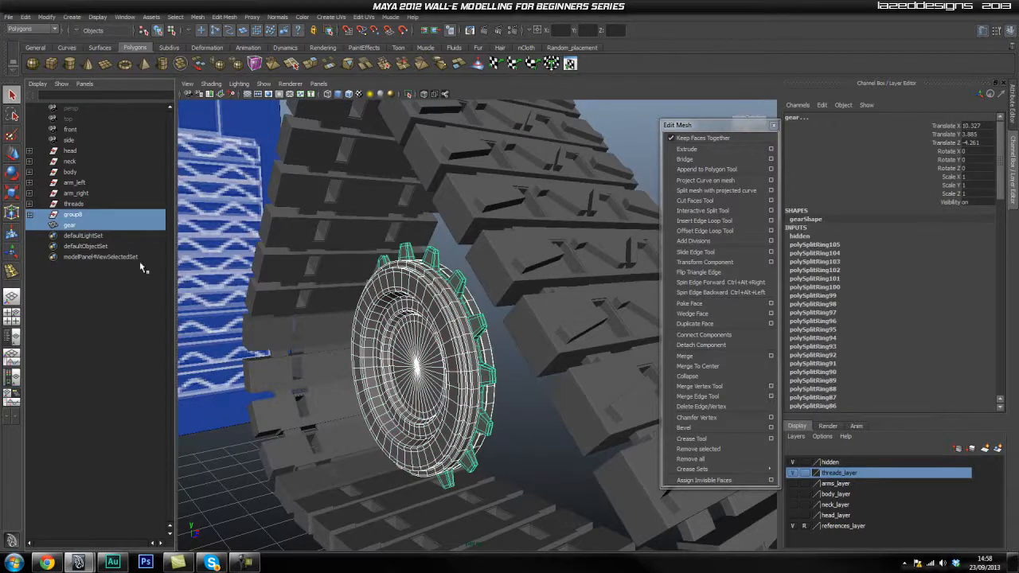
pyautogui.hotkey('ctrl', 'g')
pyautogui.doubleClick(68, 218)
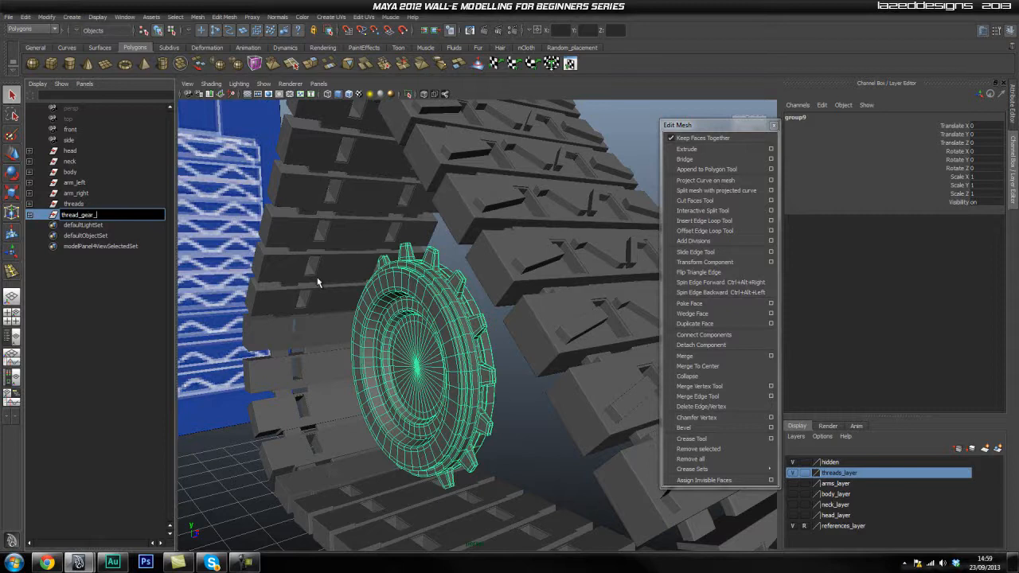
pyautogui.press('Return')
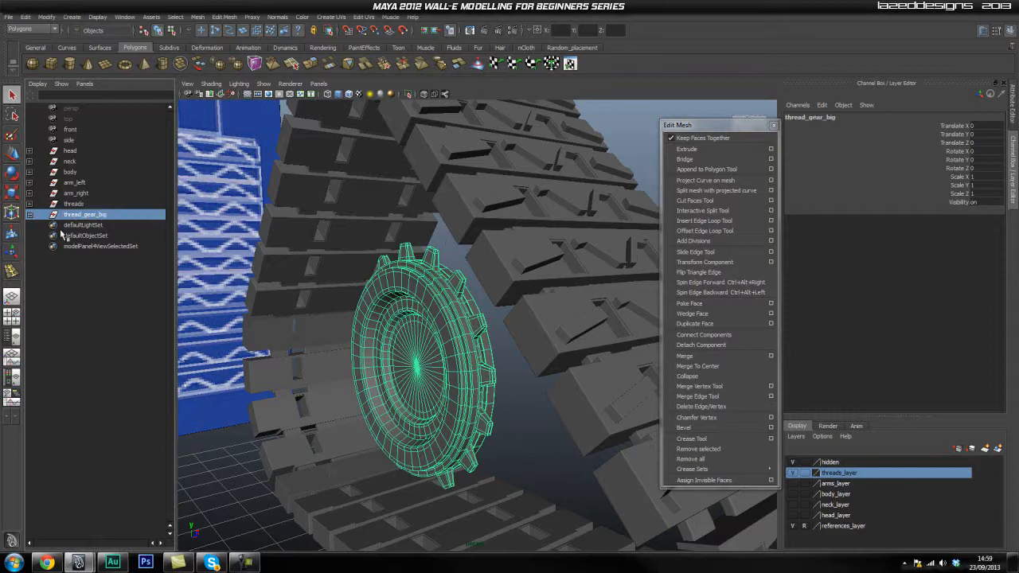
# Step: Add the suffix _right to the gear group's name, making it thread_gear_big_right
pyautogui.keyDown('alt'); pyautogui.moveTo(392, 293); pyautogui.dragTo(255, 279); pyautogui.keyUp('alt')
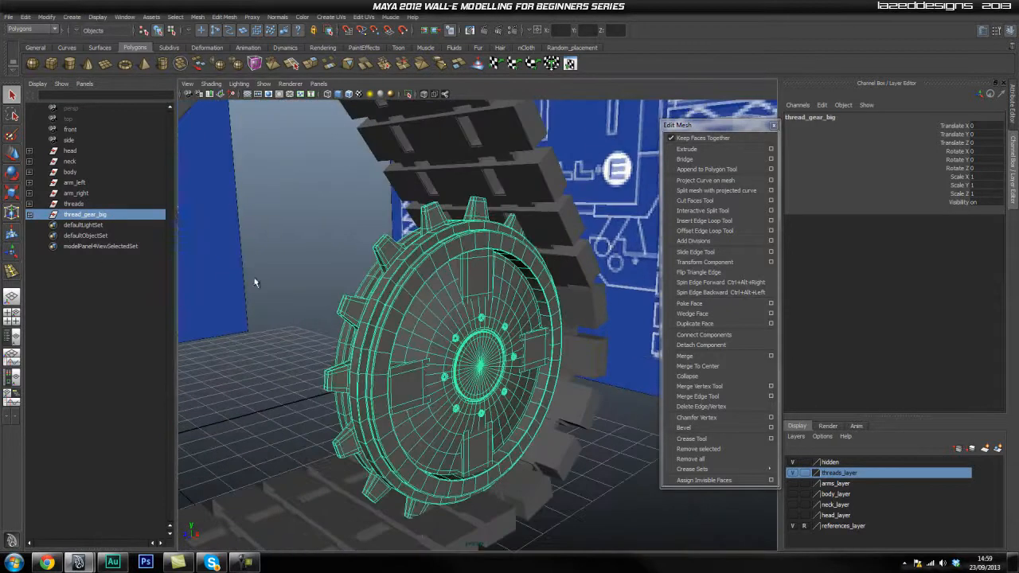
pyautogui.doubleClick(126, 215)
pyautogui.write('_right')
pyautogui.press('Return')
# Step: Duplicate the thread_gear_big_right group and center the copy's pivot
pyautogui.click(97, 205)
pyautogui.click(96, 216)
pyautogui.hotkey('ctrl', 'd')
pyautogui.keyDown('alt'); pyautogui.moveTo(469, 355); pyautogui.dragTo(409, 355, button='right'); pyautogui.keyUp('alt')
pyautogui.keyDown('alt'); pyautogui.moveTo(410, 355); pyautogui.dragTo(440, 362); pyautogui.keyUp('alt')
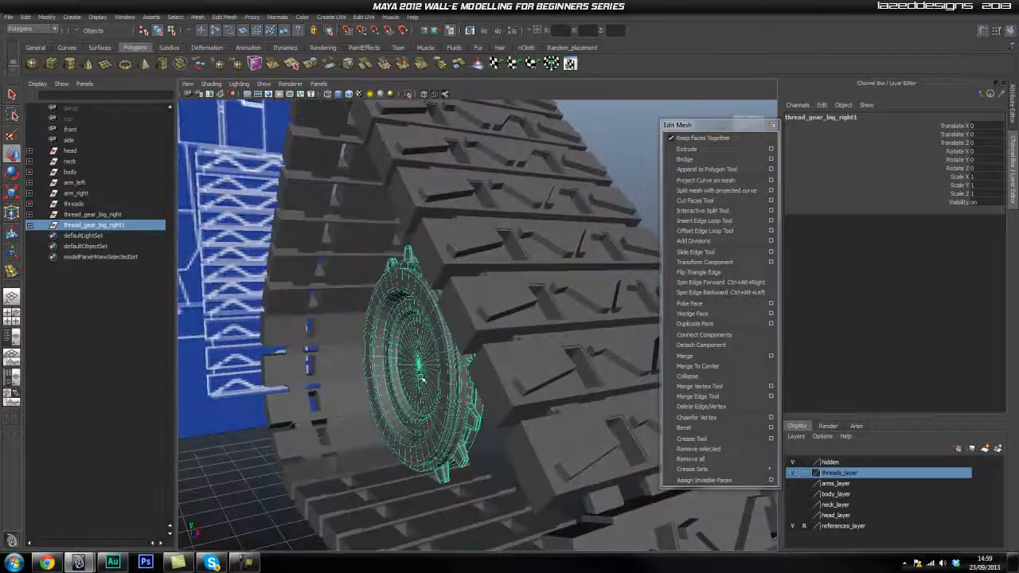
pyautogui.scroll(-3, 411, 378)
pyautogui.press('space')
pyautogui.moveTo(361, 322); pyautogui.dragTo(400, 424)
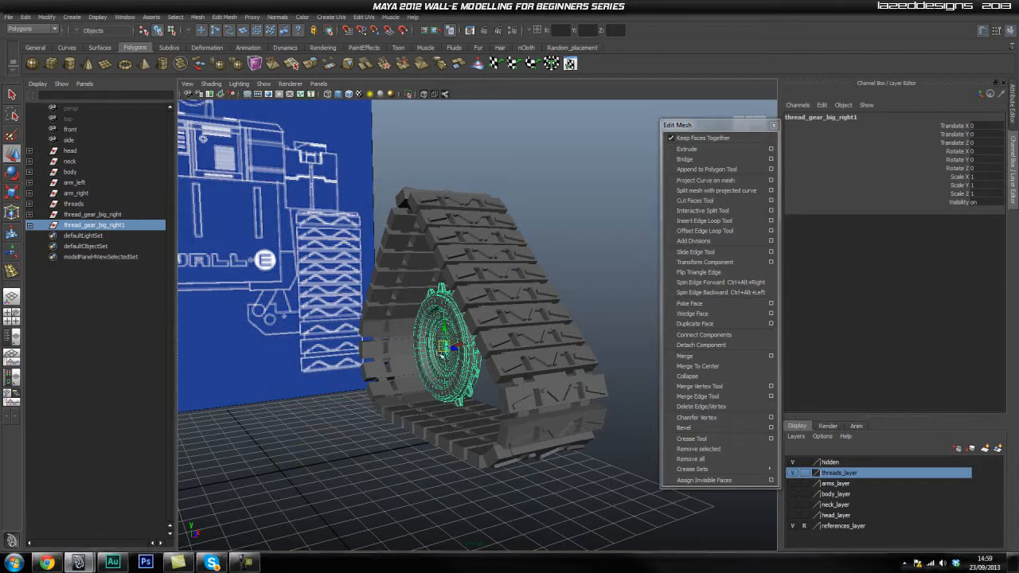
# Step: Mirror the duplicated gear group with an X scale of -1 and move it across the track to about X -2.249
pyautogui.moveTo(466, 348); pyautogui.dragTo(431, 348)
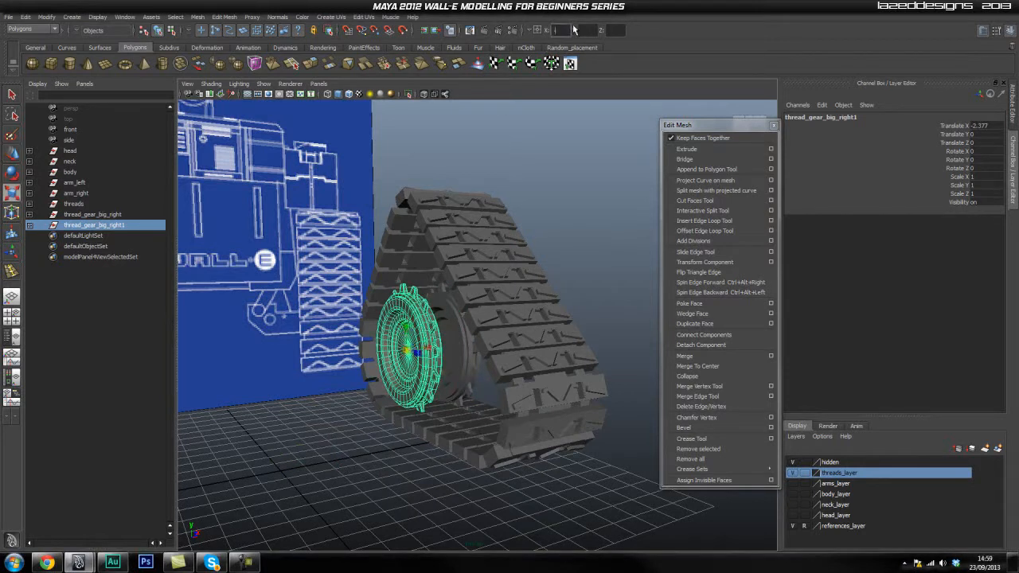
pyautogui.scroll(4, 420, 307)
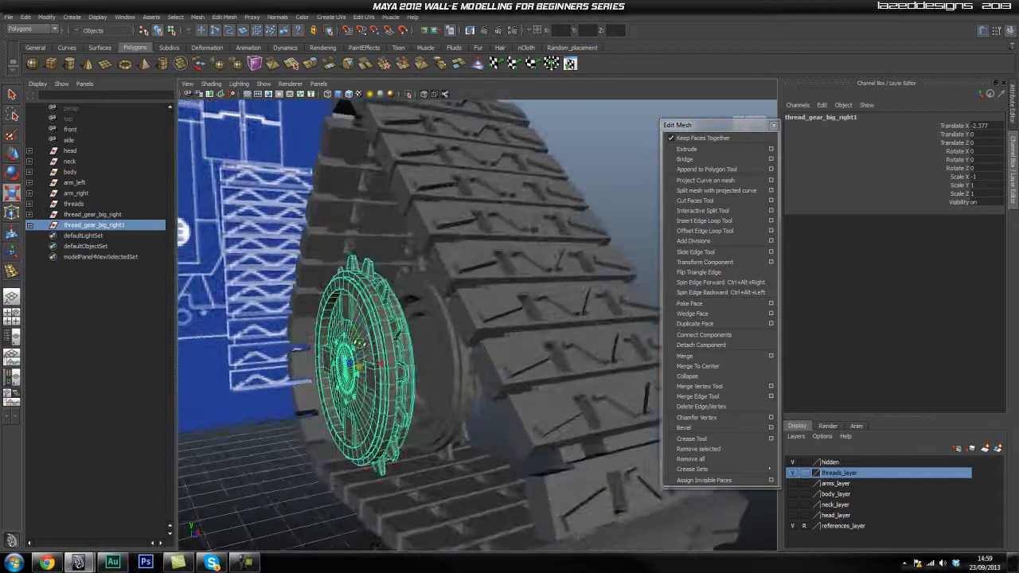
pyautogui.keyDown('alt'); pyautogui.moveTo(300, 347); pyautogui.dragTo(384, 349); pyautogui.keyUp('alt')
pyautogui.moveTo(362, 396); pyautogui.dragTo(504, 383)
pyautogui.scroll(-5, 505, 383)
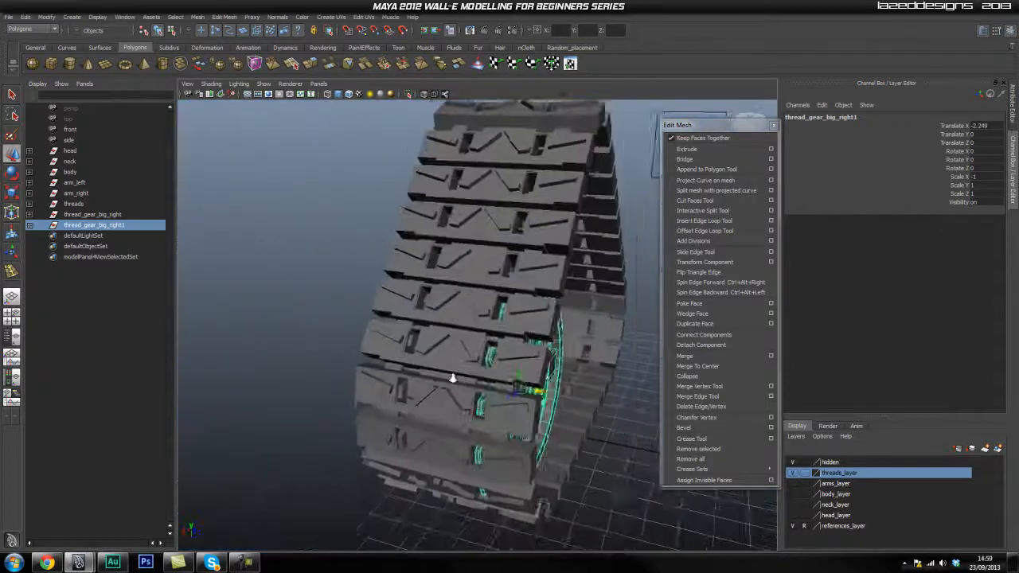
# Step: Examine the two mirrored gears and the gap between them inside the track from several angles
pyautogui.scroll(3, 567, 371)
pyautogui.keyDown('alt'); pyautogui.moveTo(568, 371); pyautogui.dragTo(534, 379); pyautogui.keyUp('alt')
pyautogui.keyDown('alt'); pyautogui.moveTo(534, 379); pyautogui.dragTo(533, 374, button='middle'); pyautogui.keyUp('alt')
pyautogui.keyDown('alt'); pyautogui.moveTo(533, 374); pyautogui.dragTo(487, 313); pyautogui.keyUp('alt')
pyautogui.click(519, 267)
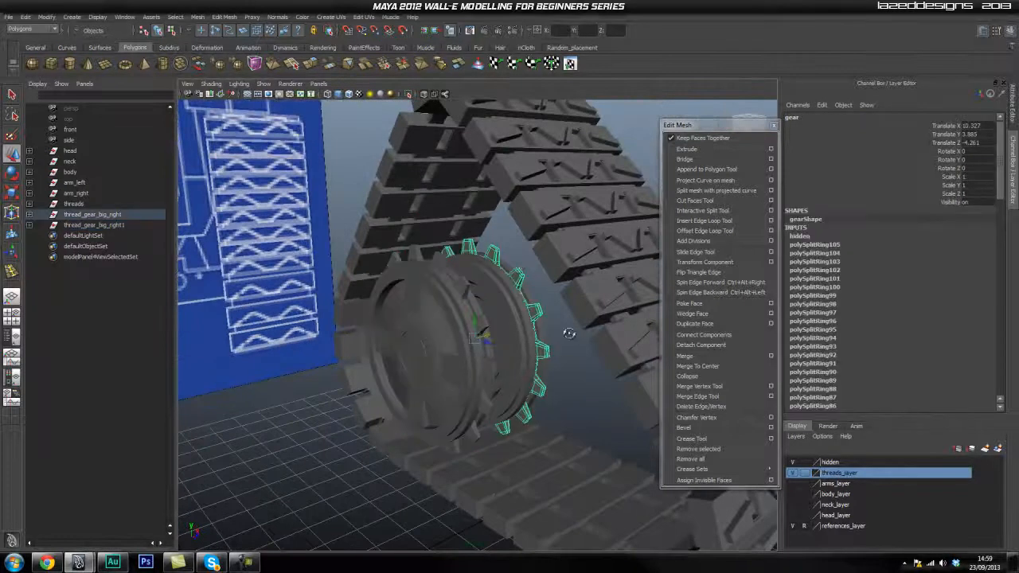
pyautogui.keyDown('alt'); pyautogui.moveTo(580, 337); pyautogui.dragTo(462, 334); pyautogui.keyUp('alt')
pyautogui.scroll(-3, 478, 336)
pyautogui.click(603, 374)
pyautogui.keyDown('alt'); pyautogui.moveTo(603, 374); pyautogui.dragTo(540, 386); pyautogui.keyUp('alt')
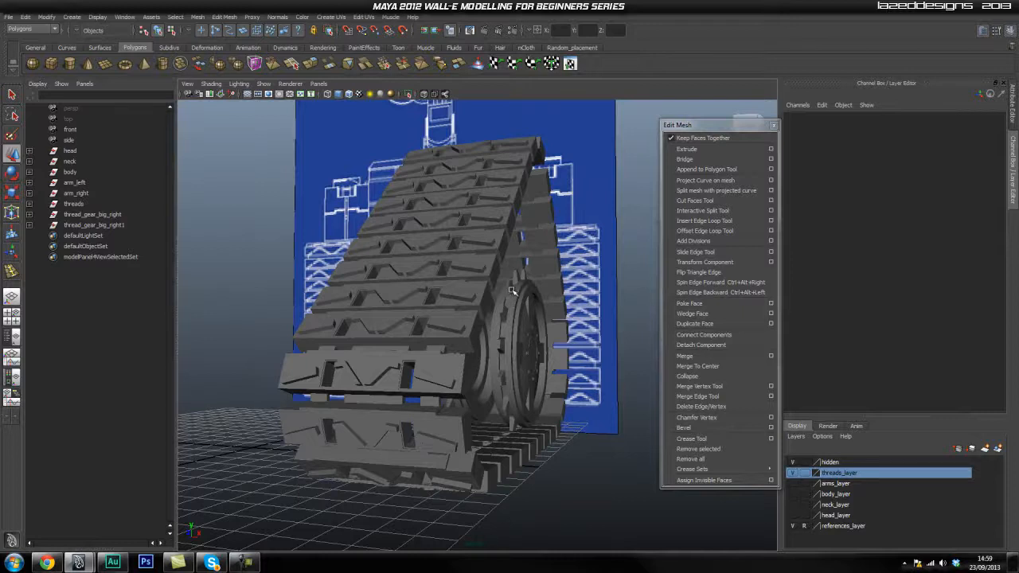
pyautogui.keyDown('alt'); pyautogui.moveTo(490, 325); pyautogui.dragTo(531, 393); pyautogui.keyUp('alt')
# Step: Examine the gears' fit against the surrounding treads and compare the track with the blueprint's side view
pyautogui.click(566, 319)
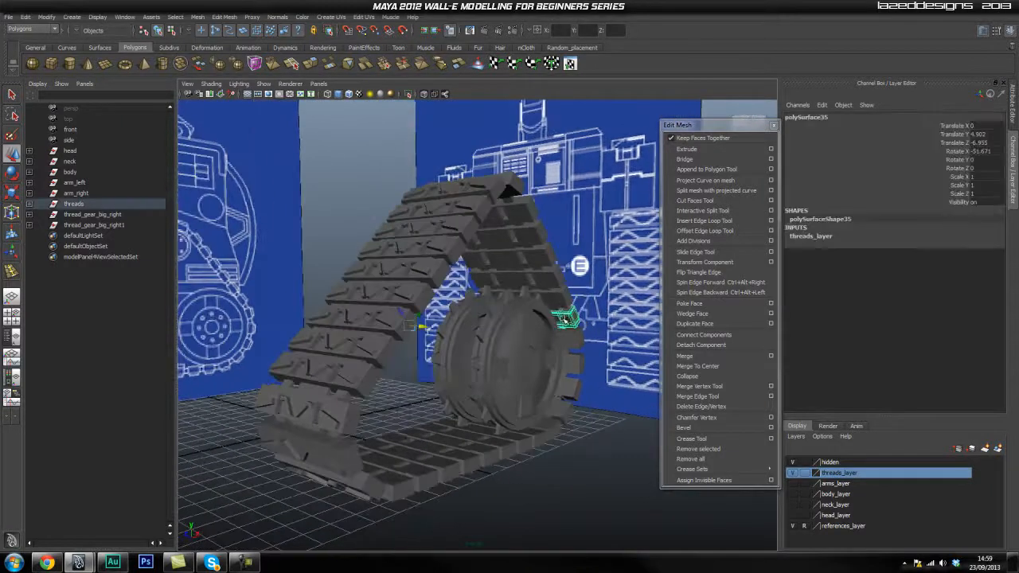
pyautogui.keyDown('alt'); pyautogui.moveTo(535, 309); pyautogui.dragTo(204, 318); pyautogui.keyUp('alt')
pyautogui.press('f')
pyautogui.keyDown('alt'); pyautogui.moveTo(373, 344); pyautogui.dragTo(487, 337); pyautogui.keyUp('alt')
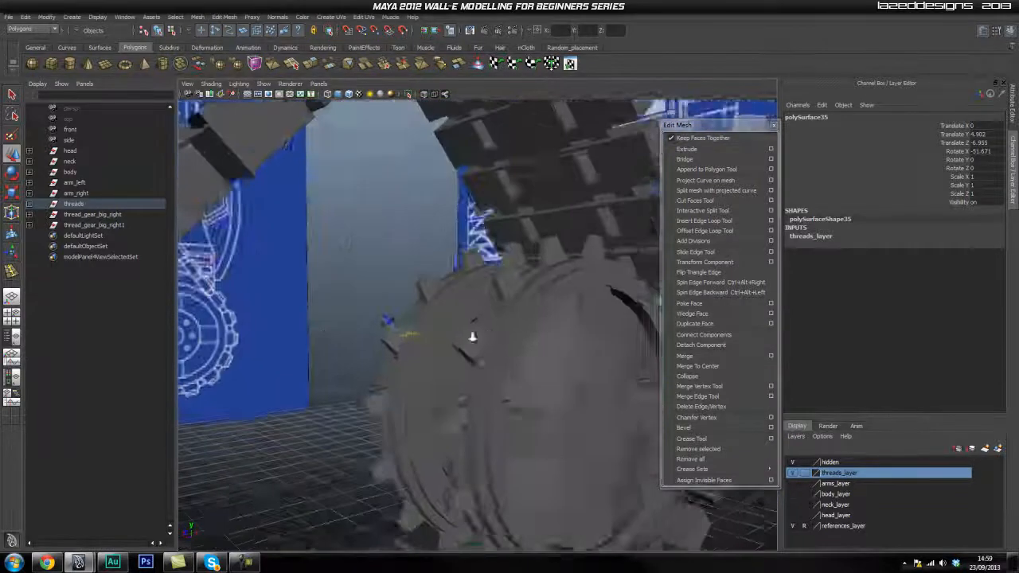
pyautogui.keyDown('alt'); pyautogui.moveTo(487, 337); pyautogui.dragTo(447, 339, button='right'); pyautogui.keyUp('alt')
pyautogui.keyDown('alt'); pyautogui.moveTo(448, 339); pyautogui.dragTo(458, 306, button='middle'); pyautogui.keyUp('alt')
pyautogui.keyDown('alt'); pyautogui.moveTo(427, 330); pyautogui.dragTo(373, 348); pyautogui.keyUp('alt')
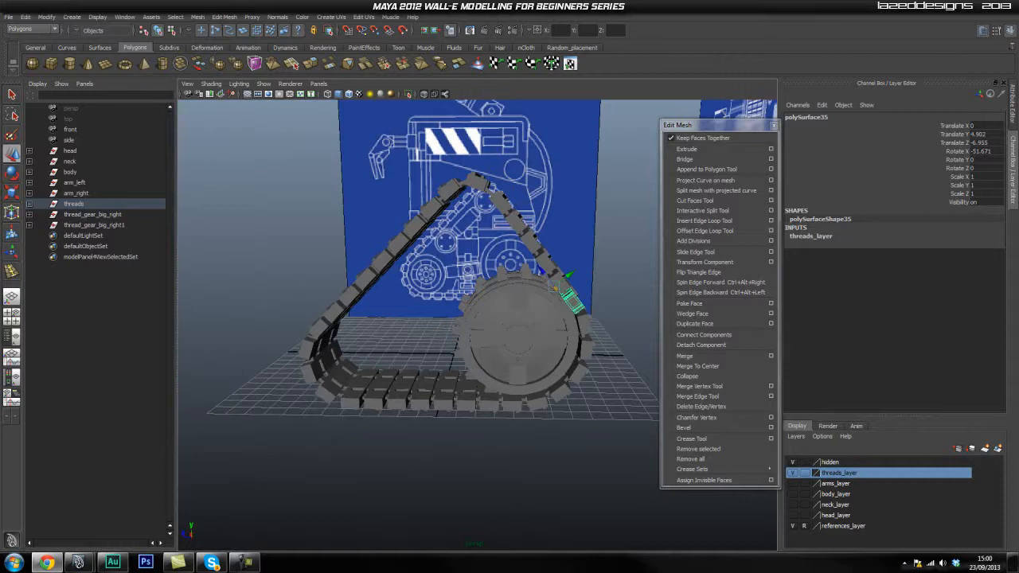
pyautogui.keyDown('alt'); pyautogui.moveTo(343, 325); pyautogui.dragTo(386, 349, button='middle'); pyautogui.keyUp('alt')
pyautogui.keyDown('alt'); pyautogui.moveTo(348, 372); pyautogui.dragTo(385, 393, button='right'); pyautogui.keyUp('alt')
pyautogui.keyDown('alt'); pyautogui.moveTo(386, 394); pyautogui.dragTo(405, 371); pyautogui.keyUp('alt')
pyautogui.keyDown('alt'); pyautogui.moveTo(405, 371); pyautogui.dragTo(392, 360, button='middle'); pyautogui.keyUp('alt')
pyautogui.scroll(1, 393, 360)
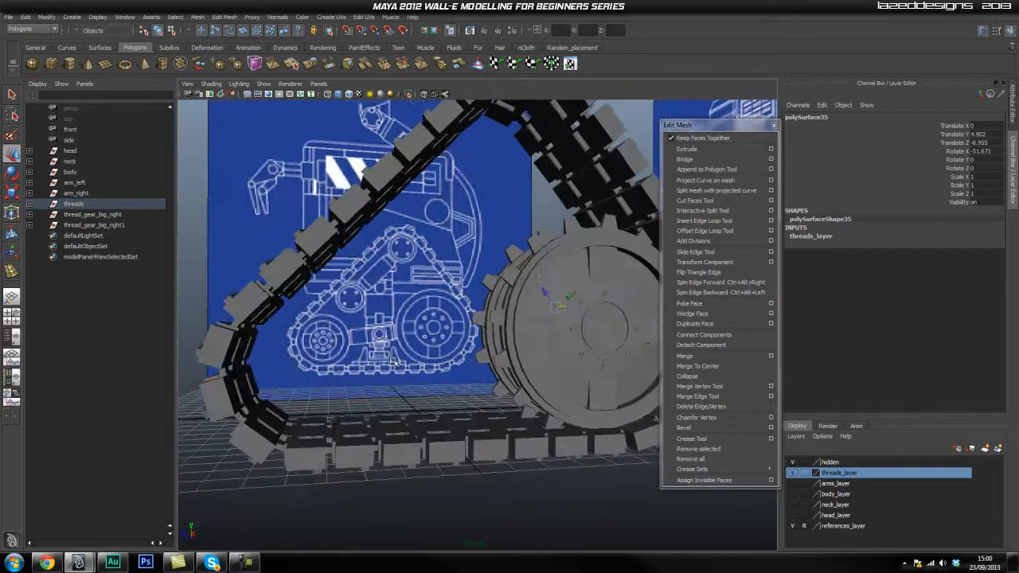
# Step: Duplicate the big gear's outer rim ring and move the copy toward the blueprint's small front wheel in the side view
pyautogui.click(527, 287)
pyautogui.keyDown('alt'); pyautogui.moveTo(376, 337); pyautogui.dragTo(450, 349); pyautogui.keyUp('alt')
pyautogui.keyDown('alt'); pyautogui.moveTo(552, 303); pyautogui.dragTo(469, 274); pyautogui.keyUp('alt')
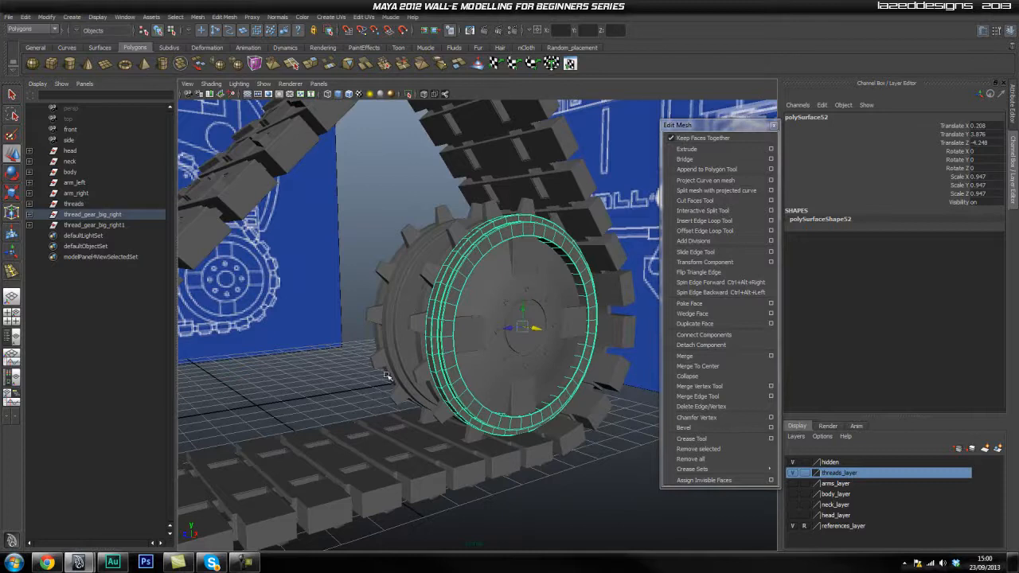
pyautogui.keyDown('alt'); pyautogui.moveTo(420, 379); pyautogui.dragTo(457, 375); pyautogui.keyUp('alt')
pyautogui.press('space')
pyautogui.moveTo(477, 341); pyautogui.dragTo(536, 343)
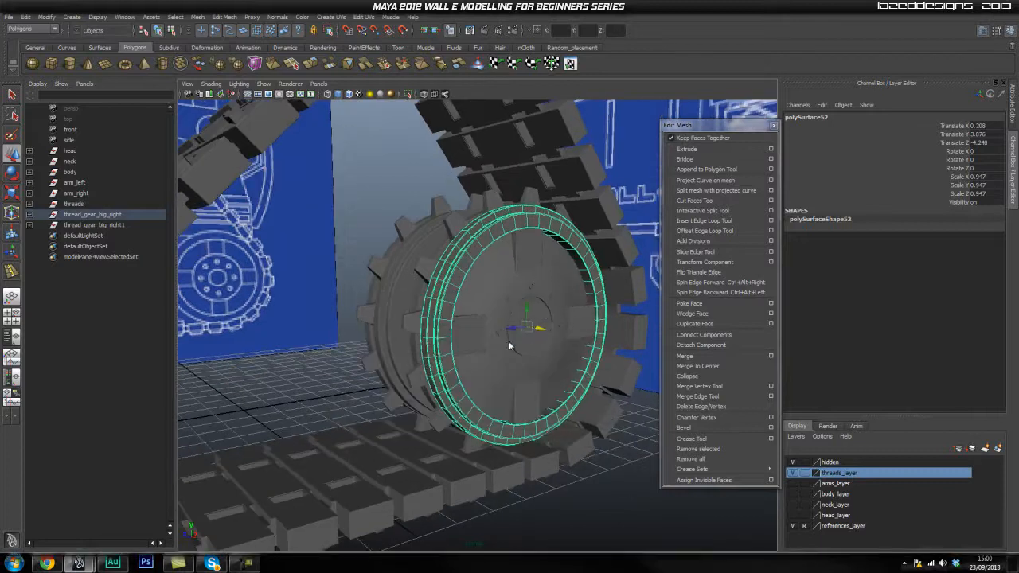
pyautogui.keyDown('alt'); pyautogui.moveTo(456, 354); pyautogui.dragTo(382, 351, button='right'); pyautogui.keyUp('alt')
pyautogui.keyDown('alt'); pyautogui.moveTo(351, 359); pyautogui.dragTo(510, 340, button='middle'); pyautogui.keyUp('alt')
pyautogui.keyDown('alt'); pyautogui.moveTo(438, 348); pyautogui.dragTo(484, 349, button='right'); pyautogui.keyUp('alt')
pyautogui.keyDown('alt'); pyautogui.moveTo(484, 349); pyautogui.dragTo(360, 352, button='middle'); pyautogui.keyUp('alt')
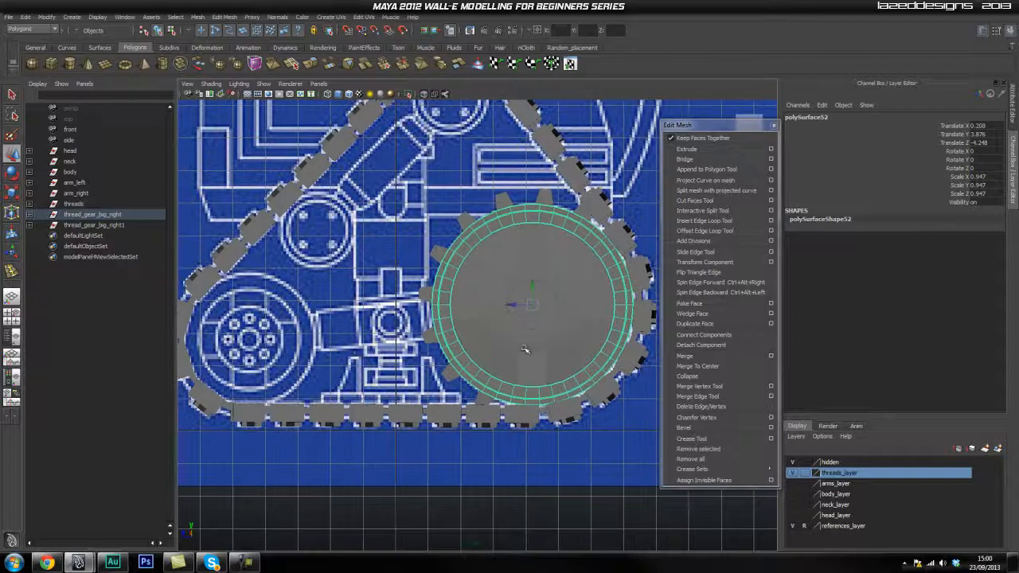
pyautogui.moveTo(512, 305); pyautogui.dragTo(293, 305)
# Step: Take the copied rim ring out of the thread_gear_big_right hierarchy to the scene's top level
pyautogui.click(30, 214)
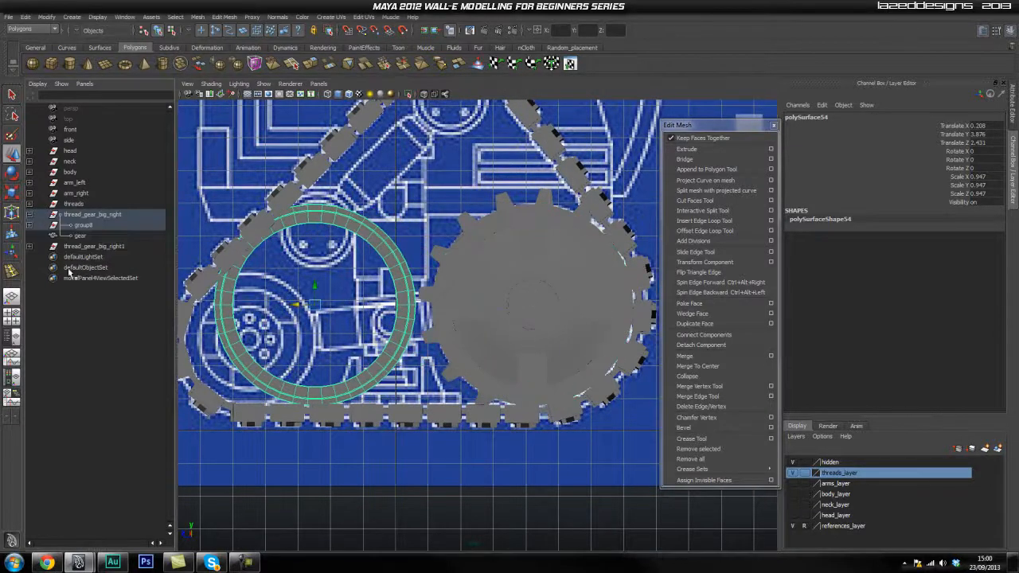
pyautogui.click(30, 226)
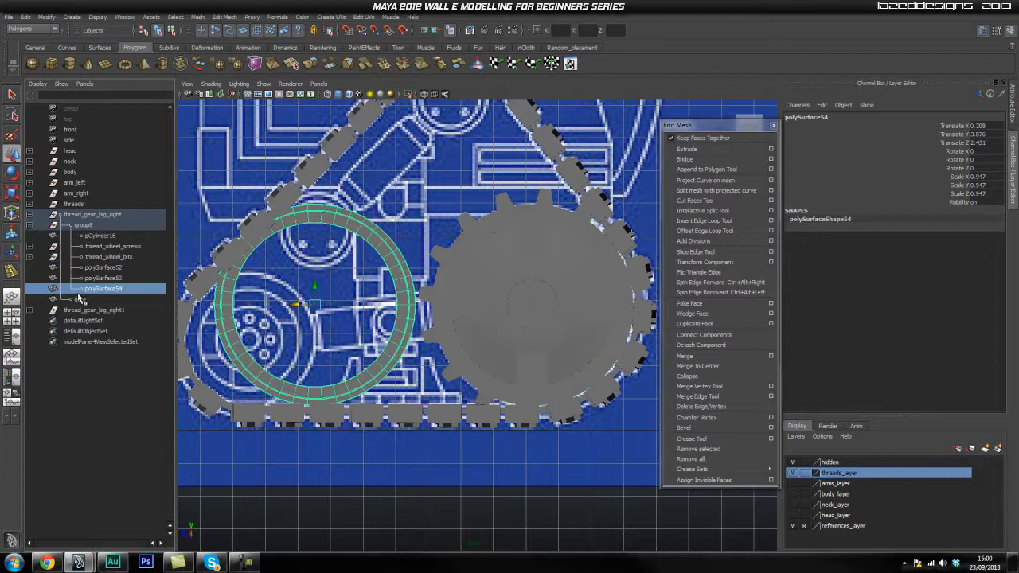
pyautogui.click(107, 281)
pyautogui.click(108, 289)
pyautogui.moveTo(116, 372); pyautogui.dragTo(117, 400, button='middle')
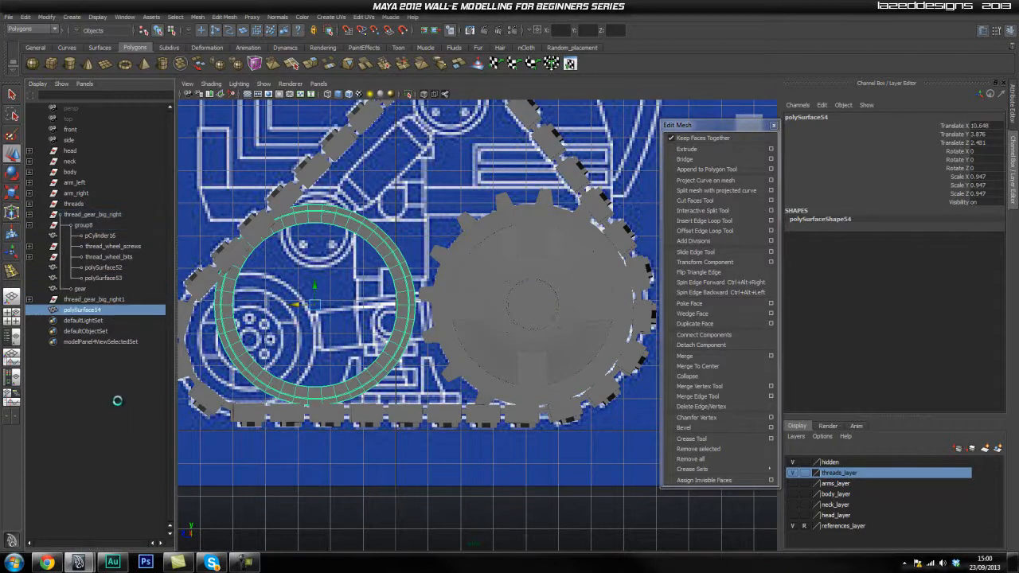
pyautogui.click(30, 216)
# Step: Scale the rim copy to about 0.609 and position it over the blueprint's small front wheel at about Y 2.806, Z 4.484
pyautogui.press('r')
pyautogui.moveTo(316, 304); pyautogui.dragTo(244, 351)
pyautogui.scroll(1, 342, 337)
pyautogui.keyDown('alt'); pyautogui.moveTo(357, 337); pyautogui.dragTo(559, 305, button='middle'); pyautogui.keyUp('alt')
pyautogui.scroll(2, 549, 301)
pyautogui.keyDown('alt'); pyautogui.moveTo(497, 277); pyautogui.dragTo(459, 293, button='middle'); pyautogui.keyUp('alt')
pyautogui.press('w')
pyautogui.moveTo(466, 269); pyautogui.dragTo(266, 340)
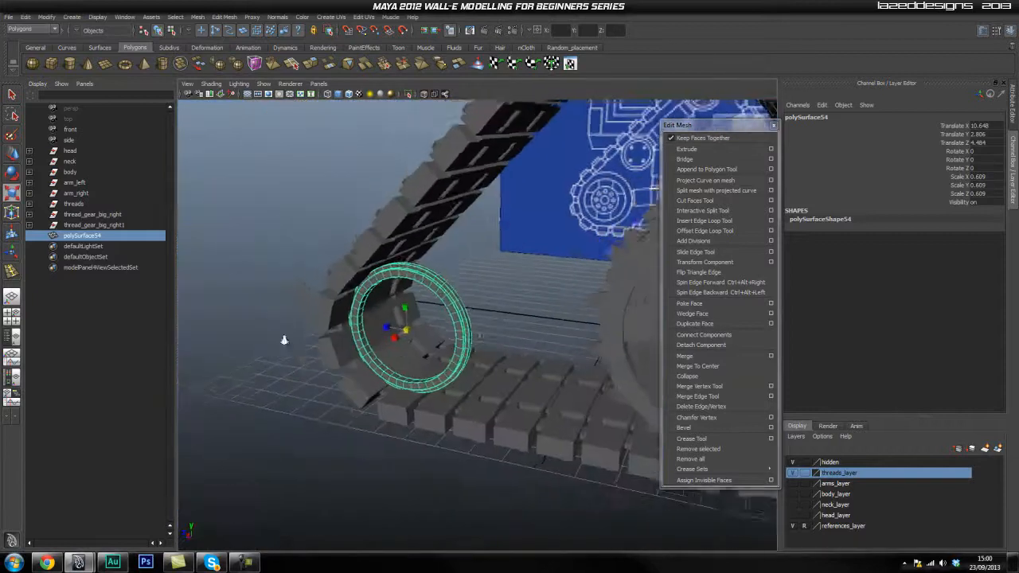
# Step: Shrink the small rim ring to a scale of about 0.593 and check its clearance inside the front treads
pyautogui.keyDown('alt'); pyautogui.moveTo(266, 340); pyautogui.dragTo(322, 319, button='right'); pyautogui.keyUp('alt')
pyautogui.keyDown('alt'); pyautogui.moveTo(322, 318); pyautogui.dragTo(436, 267); pyautogui.keyUp('alt')
pyautogui.click(504, 200)
pyautogui.keyDown('alt'); pyautogui.moveTo(422, 223); pyautogui.dragTo(442, 310); pyautogui.keyUp('alt')
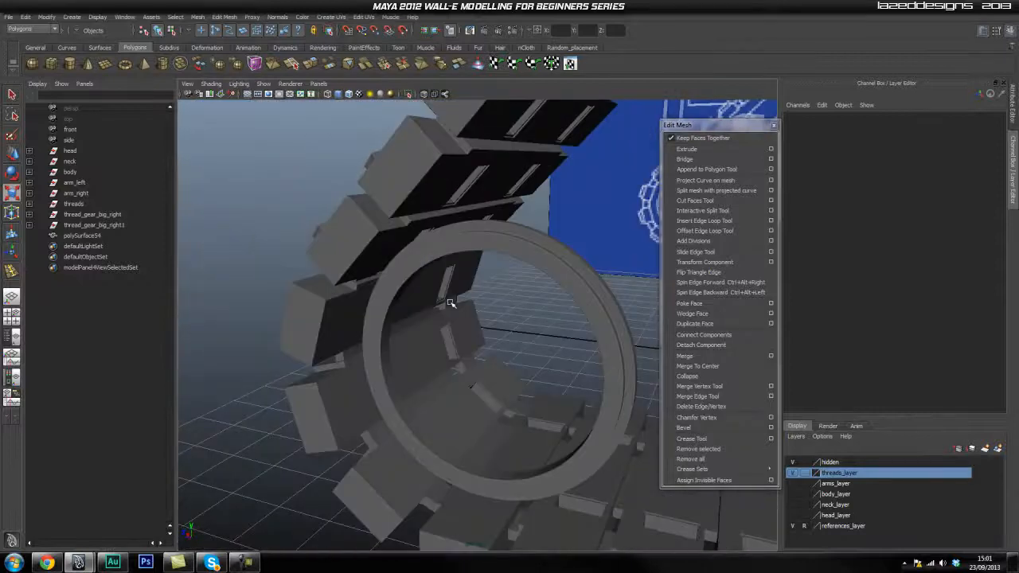
pyautogui.click(625, 321)
pyautogui.keyDown('alt'); pyautogui.moveTo(624, 321); pyautogui.dragTo(553, 282); pyautogui.keyUp('alt')
pyautogui.click(348, 348)
pyautogui.keyDown('alt'); pyautogui.moveTo(348, 348); pyautogui.dragTo(419, 332); pyautogui.keyUp('alt')
pyautogui.keyDown('alt'); pyautogui.moveTo(495, 321); pyautogui.dragTo(452, 385); pyautogui.keyUp('alt')
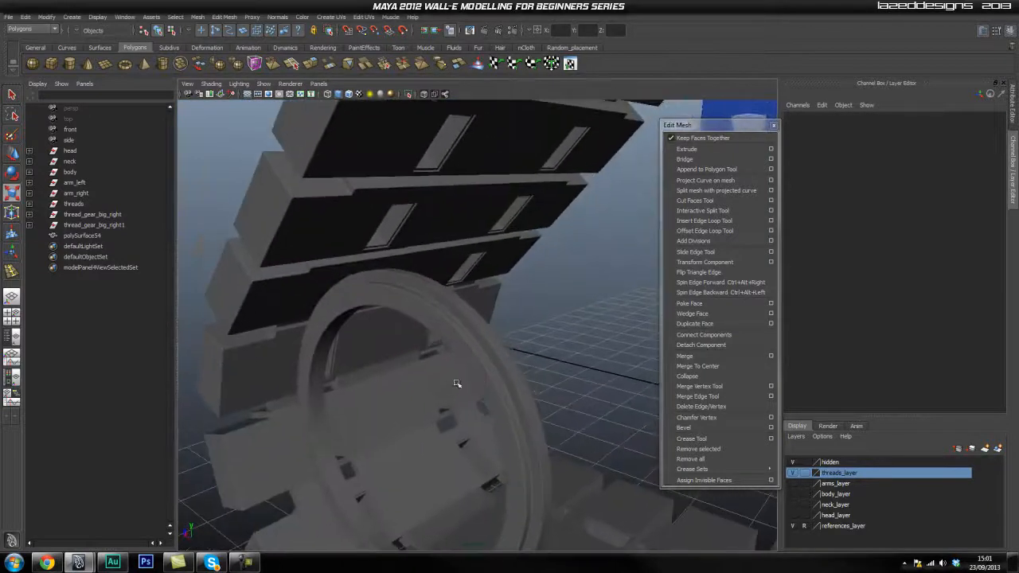
pyautogui.keyDown('alt'); pyautogui.moveTo(505, 364); pyautogui.dragTo(478, 367); pyautogui.keyUp('alt')
pyautogui.click(477, 368)
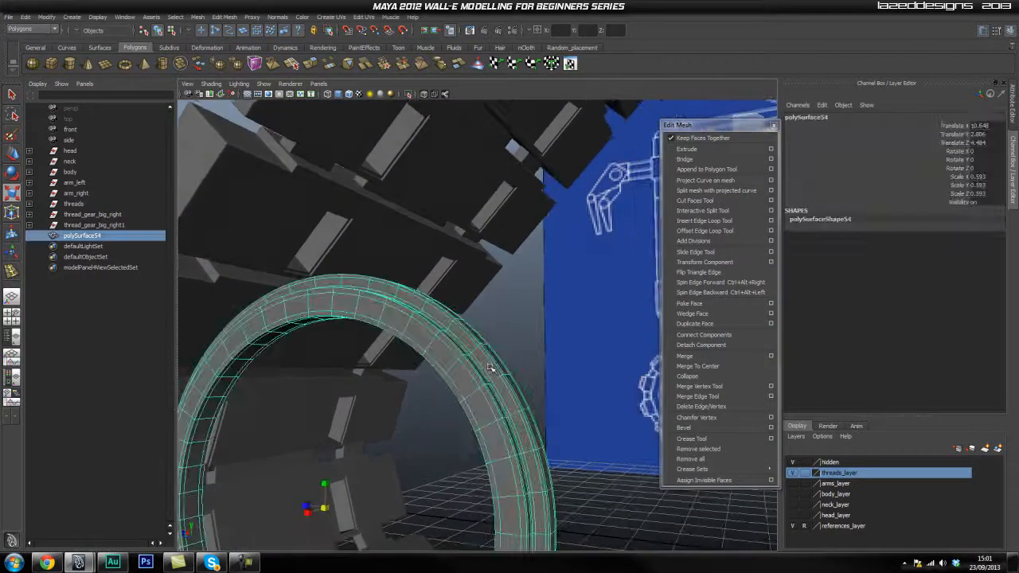
pyautogui.keyDown('alt'); pyautogui.moveTo(478, 368); pyautogui.dragTo(332, 399, button='right'); pyautogui.keyUp('alt')
pyautogui.keyDown('alt'); pyautogui.moveTo(331, 401); pyautogui.dragTo(472, 383); pyautogui.keyUp('alt')
# Step: Duplicate the big gear's central disc toward the small front ring and take the copy out of the gear's group
pyautogui.press('space')
pyautogui.keyDown('alt'); pyautogui.moveTo(475, 358); pyautogui.dragTo(250, 344, button='middle'); pyautogui.keyUp('alt')
pyautogui.keyDown('alt'); pyautogui.moveTo(472, 254); pyautogui.dragTo(396, 289, button='middle'); pyautogui.keyUp('alt')
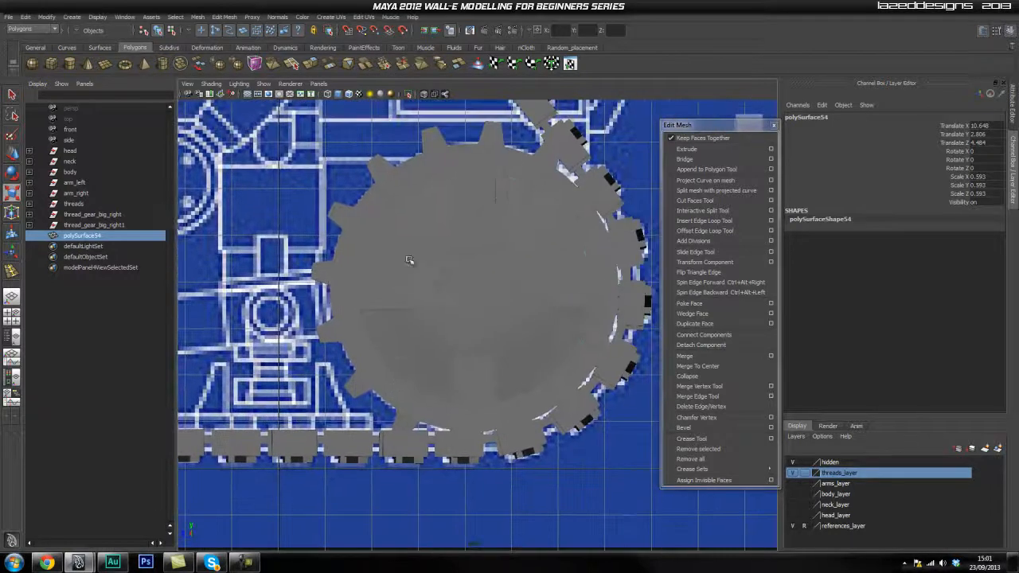
pyautogui.click(437, 313)
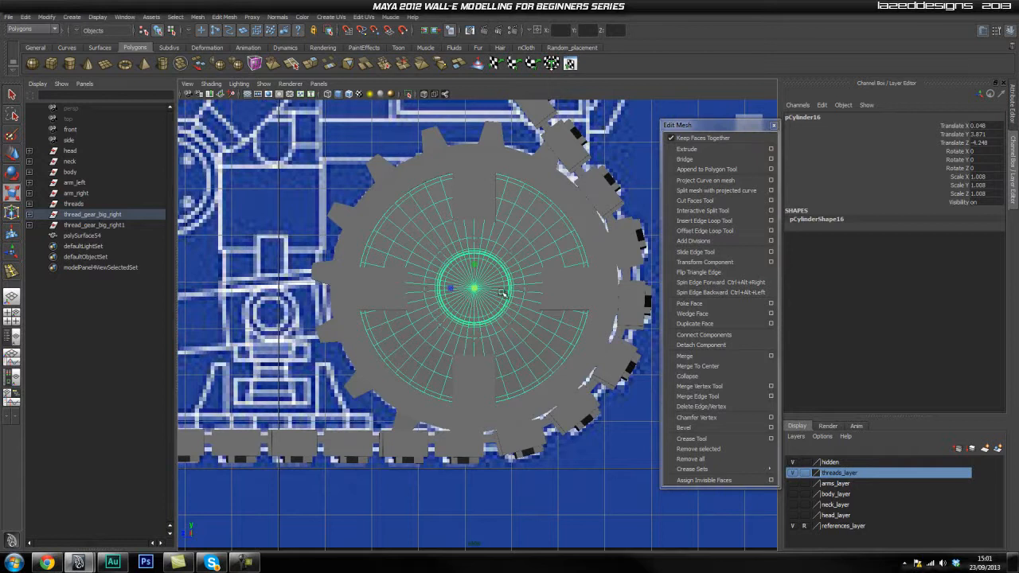
pyautogui.keyDown('alt'); pyautogui.moveTo(422, 356); pyautogui.dragTo(559, 343, button='middle'); pyautogui.keyUp('alt')
pyautogui.keyDown('alt'); pyautogui.moveTo(558, 343); pyautogui.dragTo(364, 340, button='right'); pyautogui.keyUp('alt')
pyautogui.keyDown('alt'); pyautogui.moveTo(388, 335); pyautogui.dragTo(378, 351, button='middle'); pyautogui.keyUp('alt')
pyautogui.keyDown('alt'); pyautogui.moveTo(378, 350); pyautogui.dragTo(402, 351, button='right'); pyautogui.keyUp('alt')
pyautogui.click(29, 215)
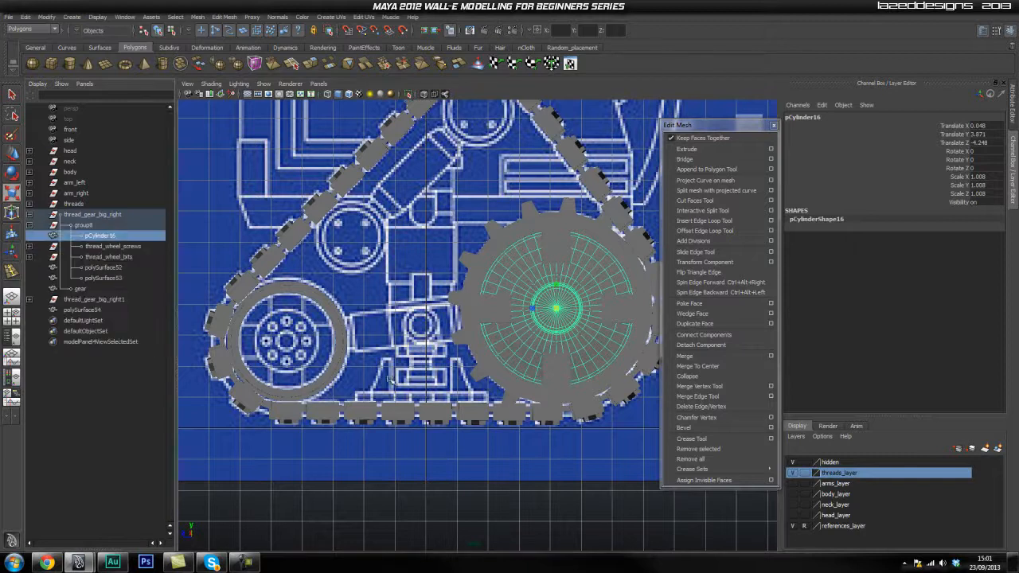
pyautogui.hotkey('ctrl', 'd')
pyautogui.moveTo(542, 307); pyautogui.dragTo(318, 312)
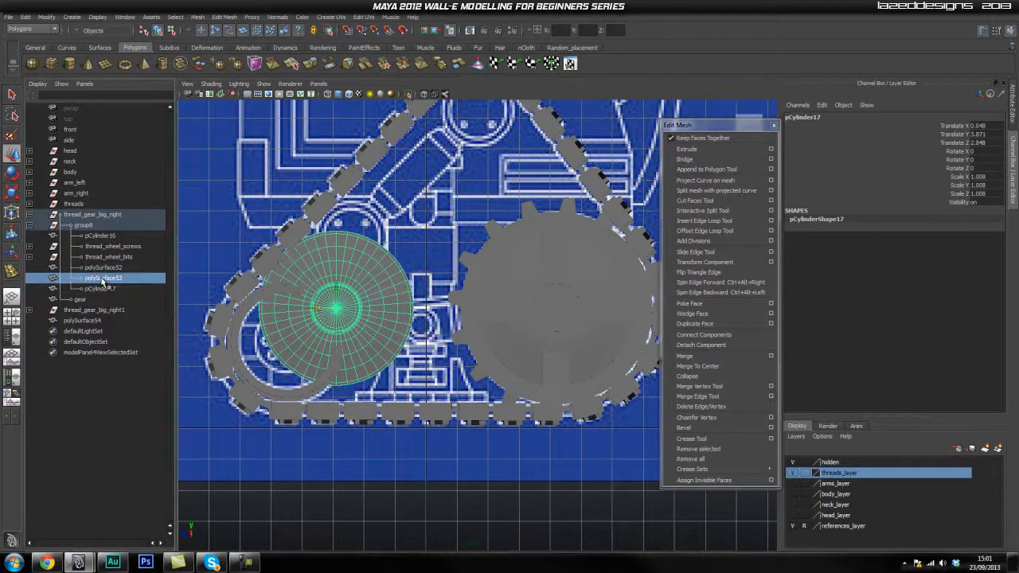
pyautogui.moveTo(99, 291); pyautogui.dragTo(89, 381, button='middle')
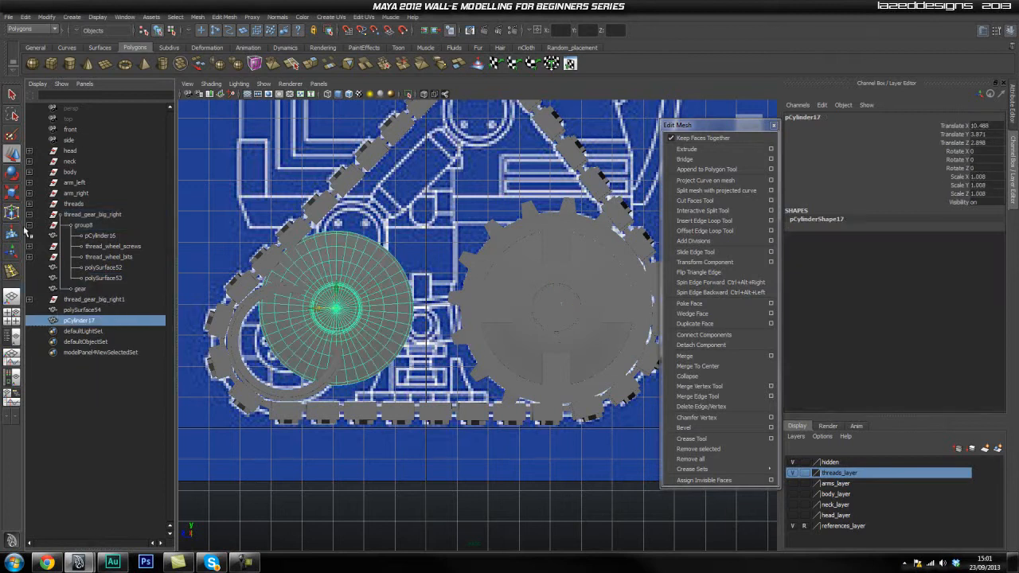
pyautogui.click(29, 226)
# Step: Move the disc copy onto the small front ring at about Y 2.796, Z 4.611 and scale it to about 0.677
pyautogui.scroll(4, 230, 327)
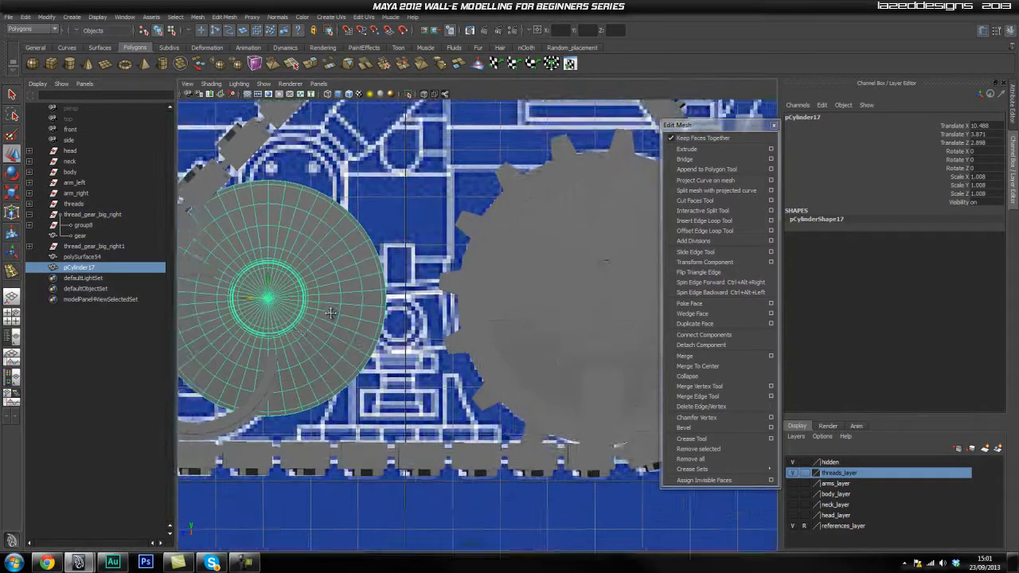
pyautogui.keyDown('alt'); pyautogui.moveTo(263, 316); pyautogui.dragTo(429, 296, button='middle'); pyautogui.keyUp('alt')
pyautogui.moveTo(429, 279); pyautogui.dragTo(290, 368)
pyautogui.press('r')
pyautogui.scroll(5, 393, 375)
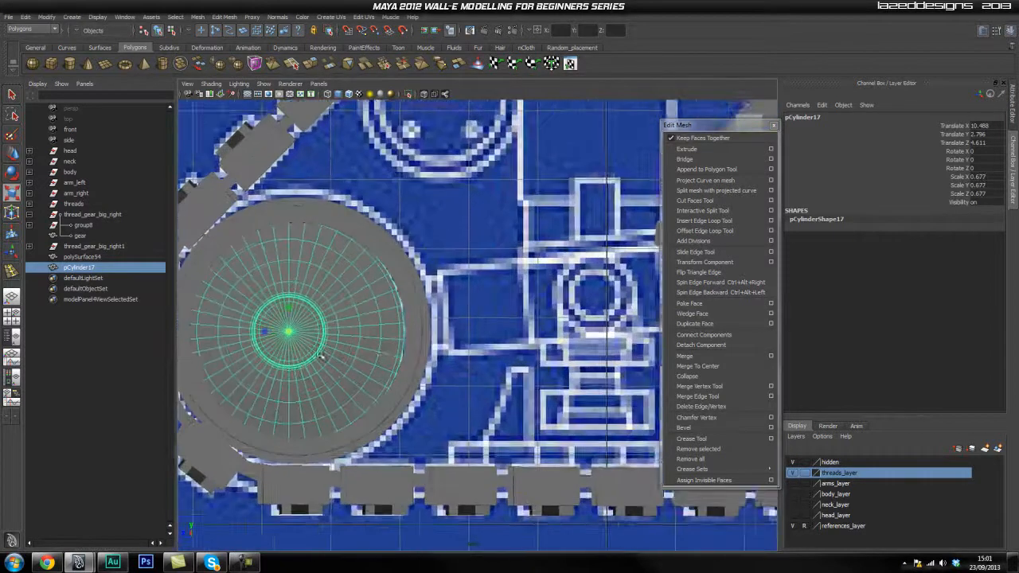
# Step: Shift the disc copy to about Y 2.775, Z 4.48 and reduce its scale to about 0.621
pyautogui.keyDown('alt'); pyautogui.moveTo(316, 345); pyautogui.dragTo(430, 345, button='middle'); pyautogui.keyUp('alt')
pyautogui.scroll(1, 430, 345)
pyautogui.press('w')
pyautogui.moveTo(399, 334)
pyautogui.mouseDown()
pyautogui.moveTo(409, 336)
pyautogui.moveTo(395, 347)
pyautogui.mouseUp()
pyautogui.press('r')
pyautogui.keyDown('alt'); pyautogui.moveTo(395, 347); pyautogui.dragTo(434, 338, button='right'); pyautogui.keyUp('alt')
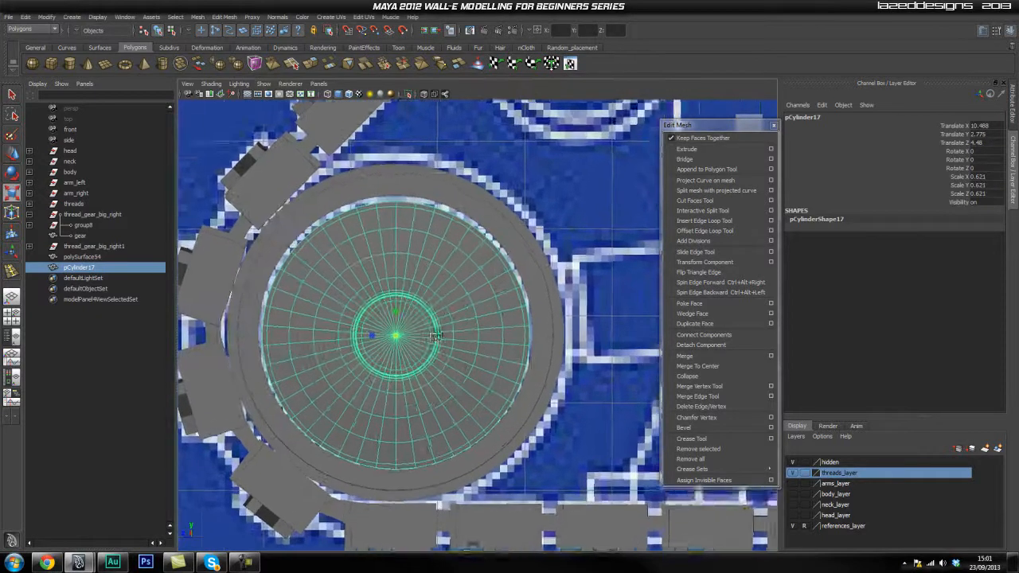
# Step: Fine-tune the disc copy within the small ring to about Y 2.803, Z 4.486 at a scale of about 0.633
pyautogui.keyDown('alt'); pyautogui.moveTo(434, 338); pyautogui.dragTo(402, 325, button='middle'); pyautogui.keyUp('alt')
pyautogui.moveTo(398, 317); pyautogui.dragTo(402, 314)
pyautogui.press('w')
pyautogui.press('r')
pyautogui.press('w')
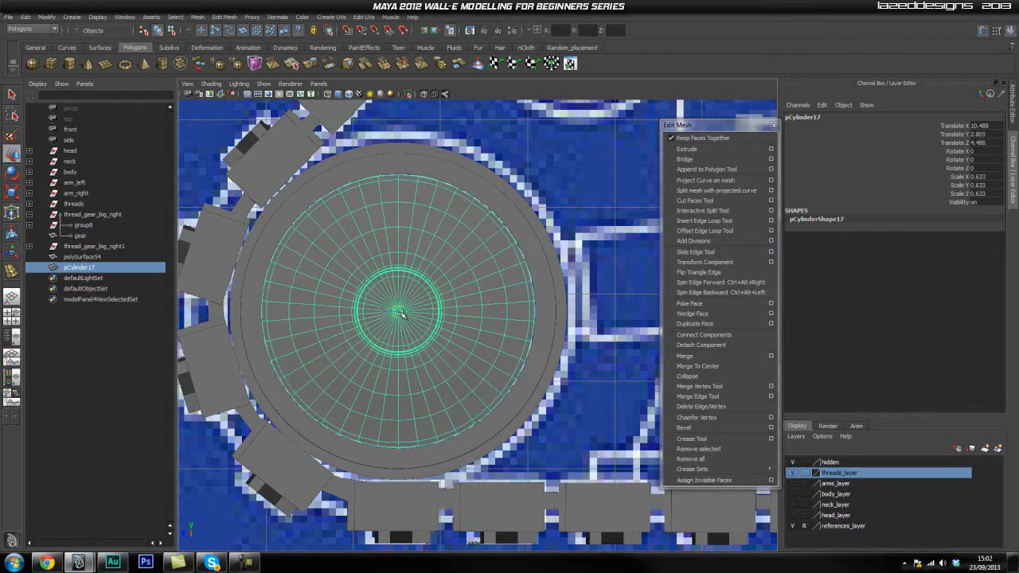
# Step: Examine in perspective how the scaled disc copy sits inside the small front ring, and compare it with the big gear
pyautogui.click(559, 161)
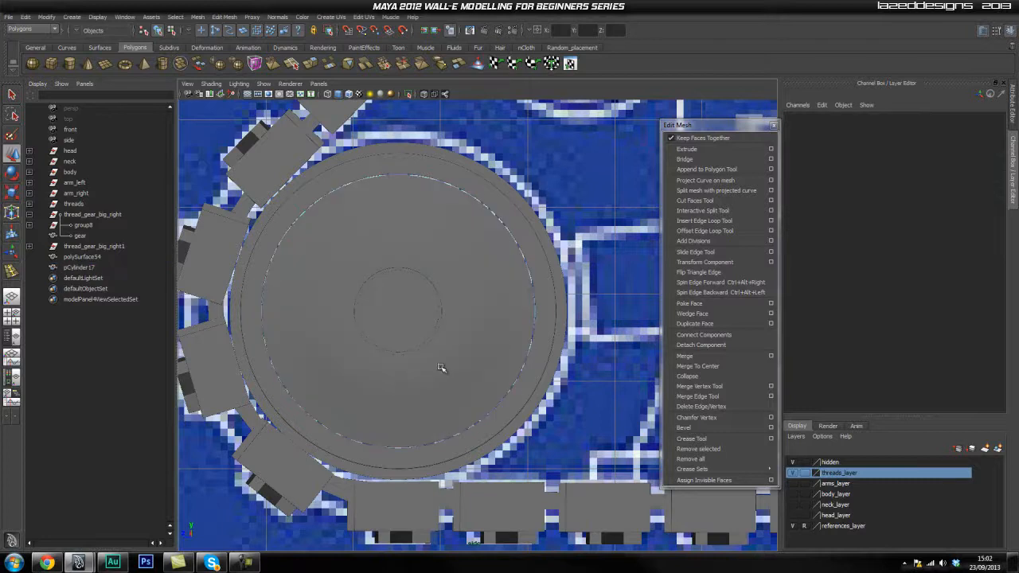
pyautogui.press('space')
pyautogui.moveTo(453, 351); pyautogui.dragTo(449, 327)
pyautogui.keyDown('alt'); pyautogui.moveTo(407, 383); pyautogui.dragTo(389, 363); pyautogui.keyUp('alt')
pyautogui.click(367, 323)
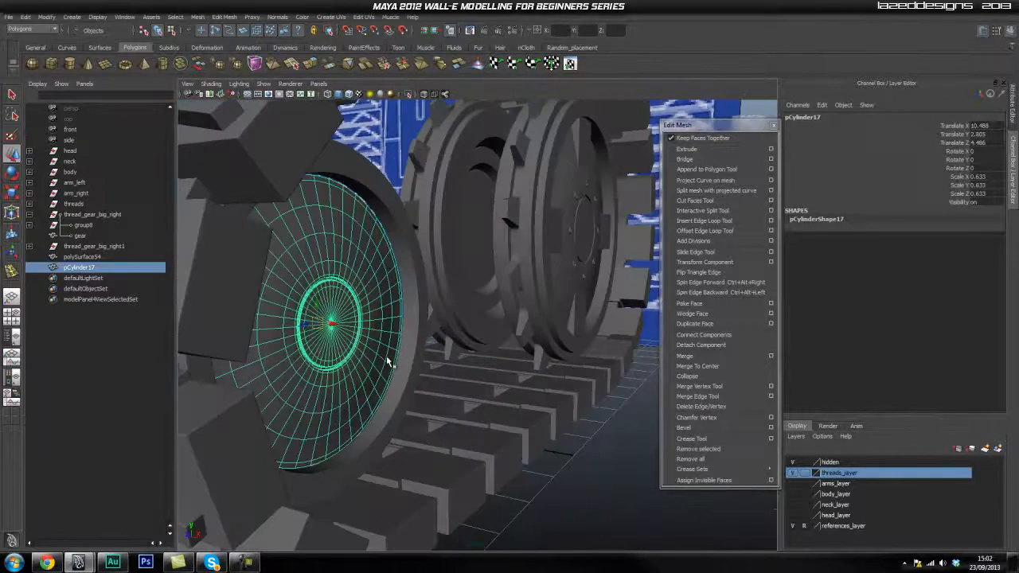
pyautogui.click(411, 94)
pyautogui.click(411, 94)
pyautogui.press('r')
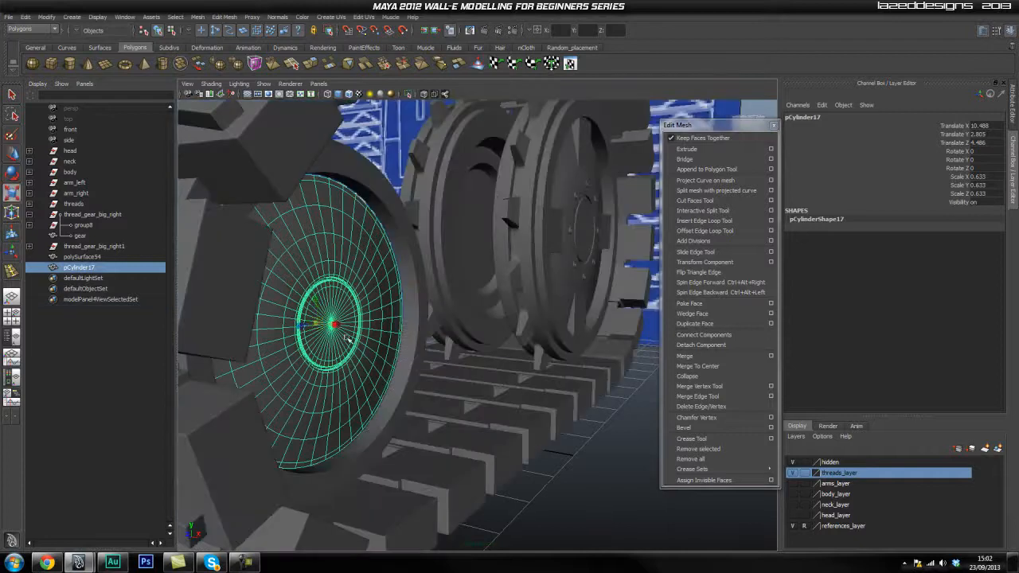
pyautogui.keyDown('alt'); pyautogui.moveTo(469, 338); pyautogui.dragTo(360, 341); pyautogui.keyUp('alt')
pyautogui.click(532, 270)
pyautogui.keyDown('alt'); pyautogui.moveTo(532, 269); pyautogui.dragTo(220, 330, button='right'); pyautogui.keyUp('alt')
pyautogui.keyDown('alt'); pyautogui.moveTo(221, 329); pyautogui.dragTo(328, 288); pyautogui.keyUp('alt')
pyautogui.click(438, 212)
pyautogui.keyDown('alt'); pyautogui.moveTo(327, 288); pyautogui.dragTo(393, 369, button='middle'); pyautogui.keyUp('alt')
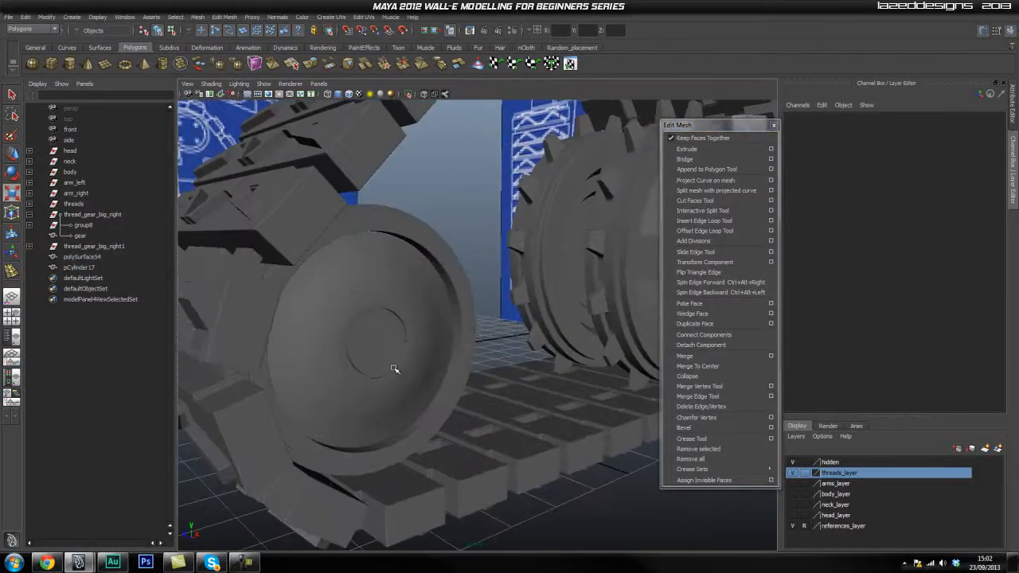
pyautogui.click(393, 368)
pyautogui.keyDown('alt'); pyautogui.moveTo(371, 297); pyautogui.dragTo(391, 326); pyautogui.keyUp('alt')
pyautogui.click(389, 182)
pyautogui.keyDown('alt'); pyautogui.moveTo(390, 182); pyautogui.dragTo(28, 289); pyautogui.keyUp('alt')
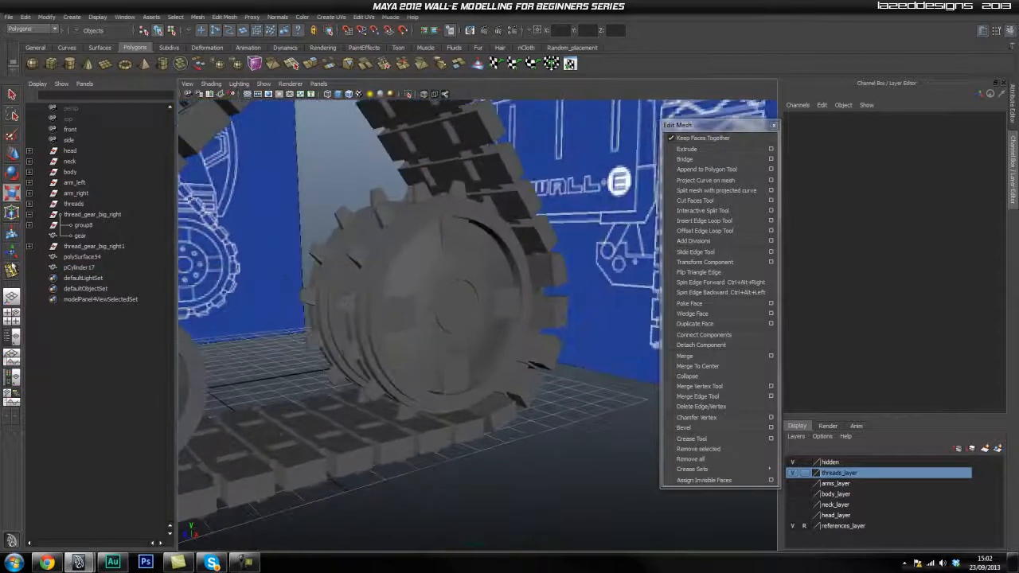
# Step: Select the big gear's ring of screws and reveal the screw group within the thread_gear_big_right hierarchy
pyautogui.click(30, 215)
pyautogui.keyDown('alt'); pyautogui.moveTo(306, 300); pyautogui.dragTo(571, 314, button='right'); pyautogui.keyUp('alt')
pyautogui.keyDown('alt'); pyautogui.moveTo(478, 287); pyautogui.dragTo(462, 273, button='middle'); pyautogui.keyUp('alt')
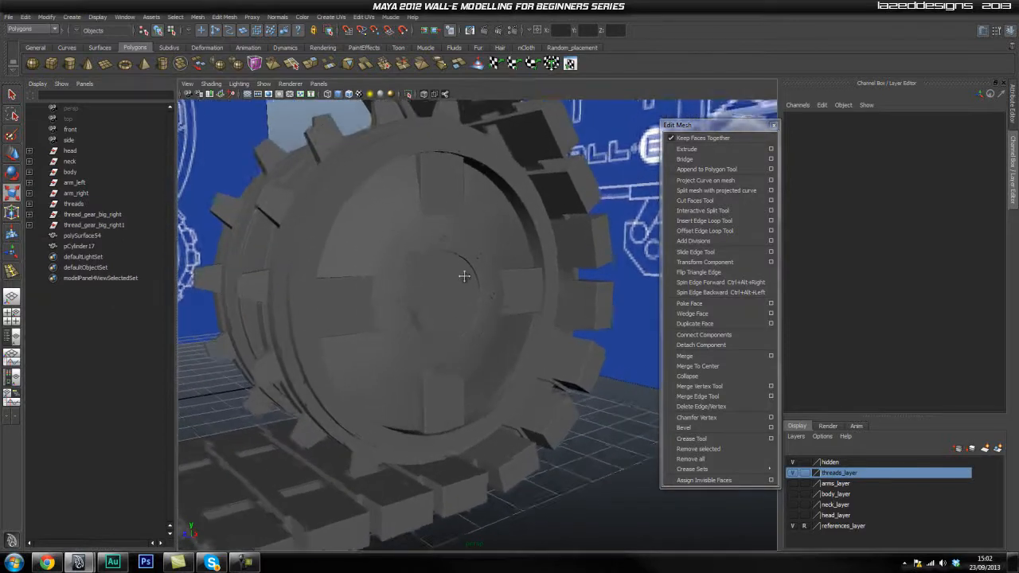
pyautogui.click(410, 255)
pyautogui.press('Up')
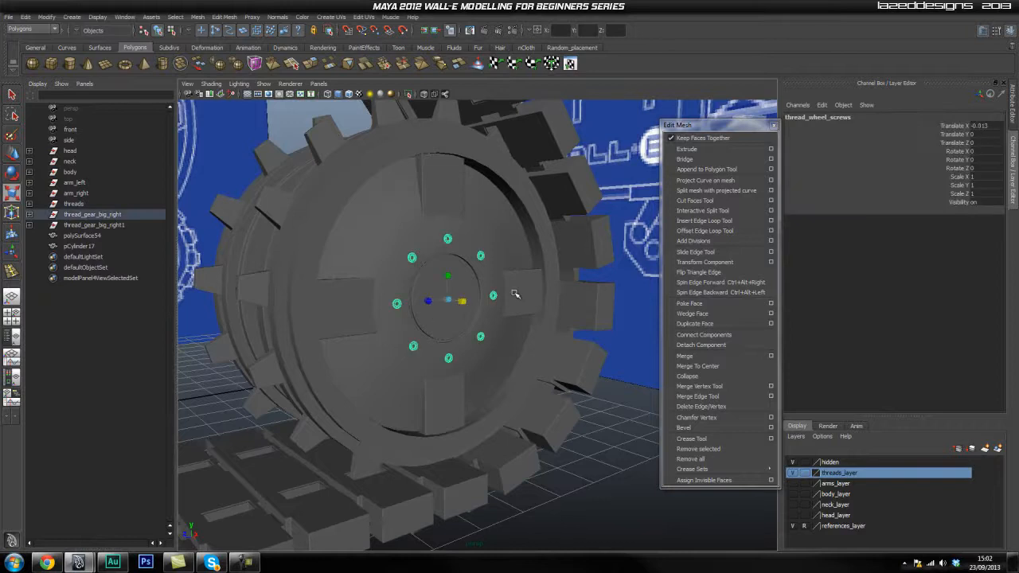
pyautogui.click(29, 215)
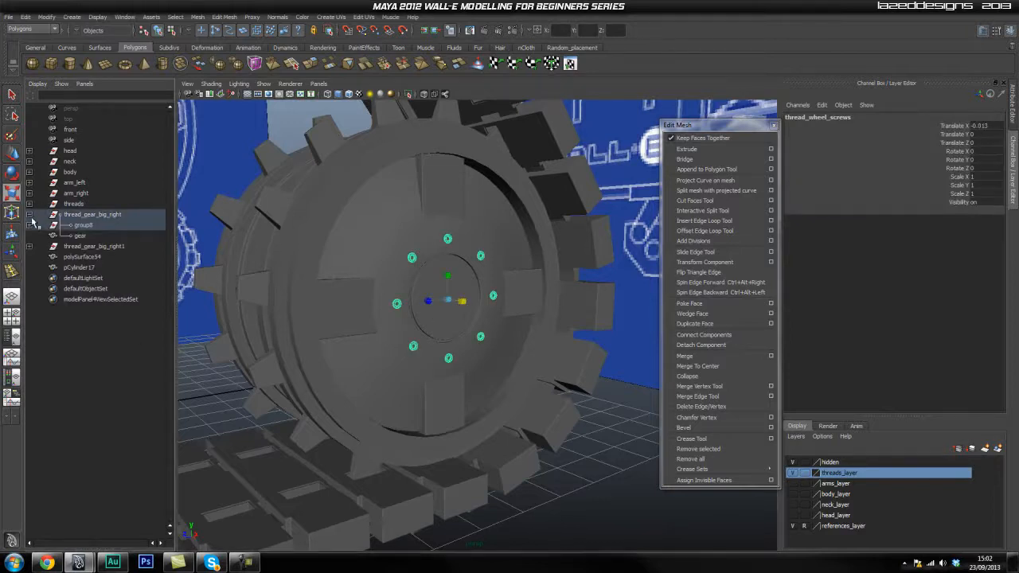
pyautogui.click(30, 225)
pyautogui.click(102, 236)
pyautogui.click(113, 247)
# Step: Duplicate the big gear's screw group, move the copy toward the small front wheel and take it out of the gear's group
pyautogui.keyDown('alt'); pyautogui.moveTo(346, 321); pyautogui.dragTo(259, 327, button='right'); pyautogui.keyUp('alt')
pyautogui.keyDown('alt'); pyautogui.moveTo(427, 278); pyautogui.dragTo(480, 242, button='middle'); pyautogui.keyUp('alt')
pyautogui.hotkey('ctrl', 'd')
pyautogui.press('w')
pyautogui.moveTo(491, 277); pyautogui.dragTo(251, 319)
pyautogui.moveTo(95, 293); pyautogui.dragTo(87, 378, button='middle')
pyautogui.click(31, 225)
# Step: Centre the copied screw group on the small wheel's blueprint in x-ray side view, at about Y -1.041, Z 8.749
pyautogui.keyDown('alt'); pyautogui.moveTo(293, 301); pyautogui.dragTo(336, 296, button='middle'); pyautogui.keyUp('alt')
pyautogui.press('space')
pyautogui.moveTo(336, 297); pyautogui.dragTo(370, 303)
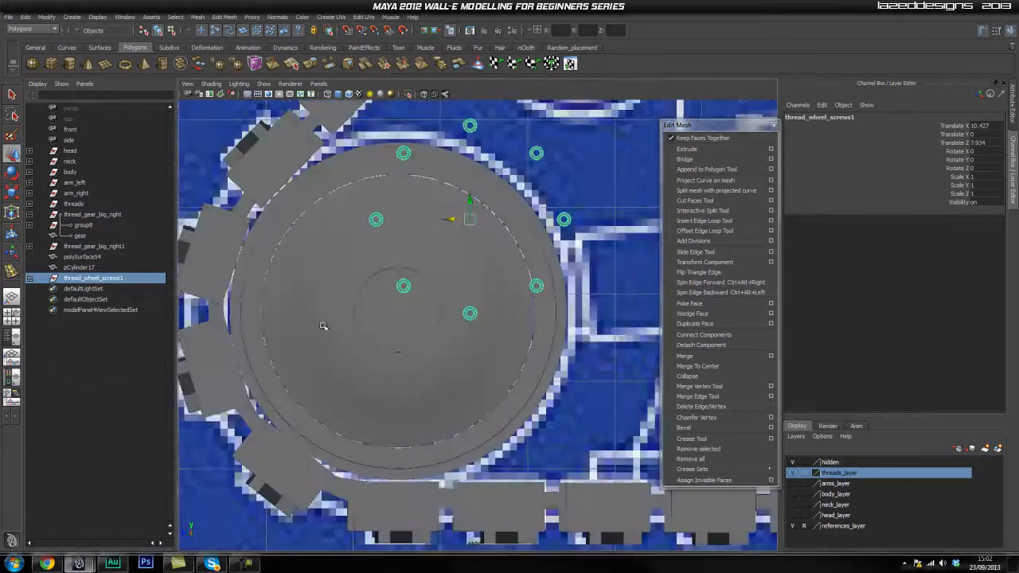
pyautogui.keyDown('alt'); pyautogui.moveTo(436, 247); pyautogui.dragTo(286, 326, button='middle'); pyautogui.keyUp('alt')
pyautogui.click(425, 94)
pyautogui.moveTo(333, 298); pyautogui.dragTo(346, 300)
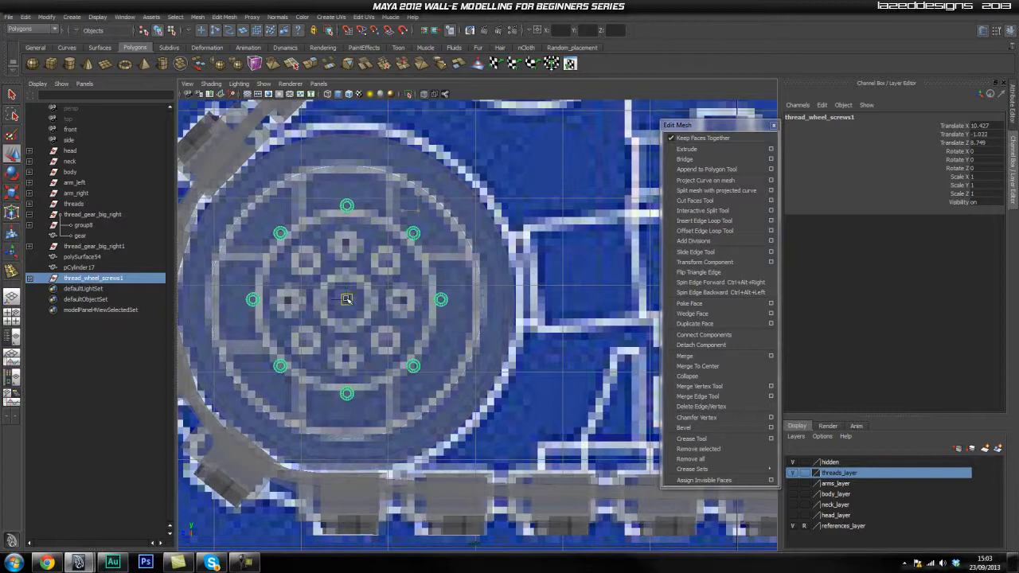
pyautogui.moveTo(346, 299); pyautogui.dragTo(347, 302)
# Step: Delete every screw in the copied screw group except thread_wheel_screw_1
pyautogui.keyDown('alt'); pyautogui.moveTo(289, 311); pyautogui.dragTo(367, 286, button='right'); pyautogui.keyUp('alt')
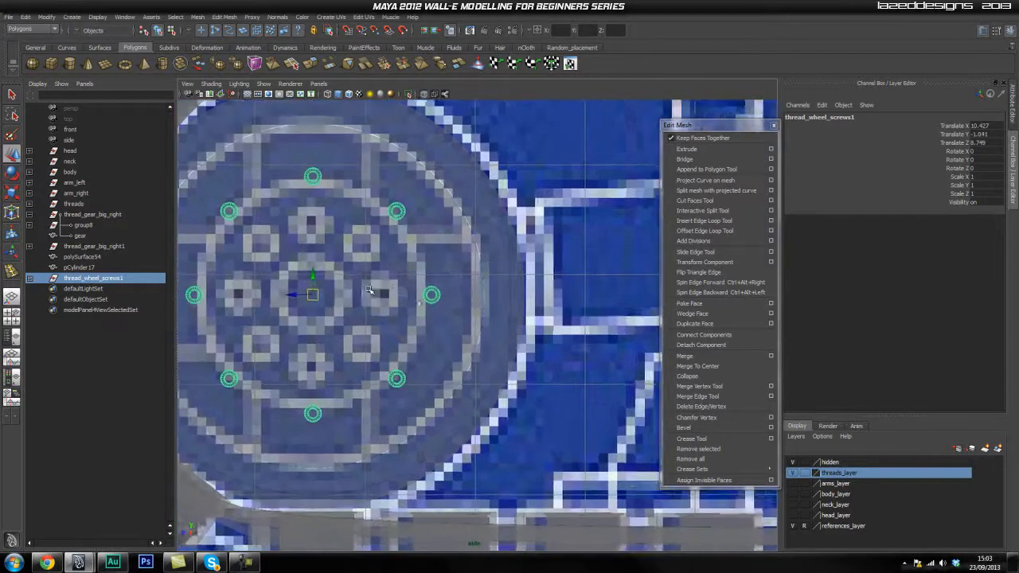
pyautogui.keyDown('alt'); pyautogui.moveTo(367, 287); pyautogui.dragTo(440, 300, button='middle'); pyautogui.keyUp('alt')
pyautogui.keyDown('alt'); pyautogui.moveTo(394, 300); pyautogui.dragTo(417, 279, button='right'); pyautogui.keyUp('alt')
pyautogui.keyDown('alt'); pyautogui.moveTo(417, 278); pyautogui.dragTo(419, 307, button='middle'); pyautogui.keyUp('alt')
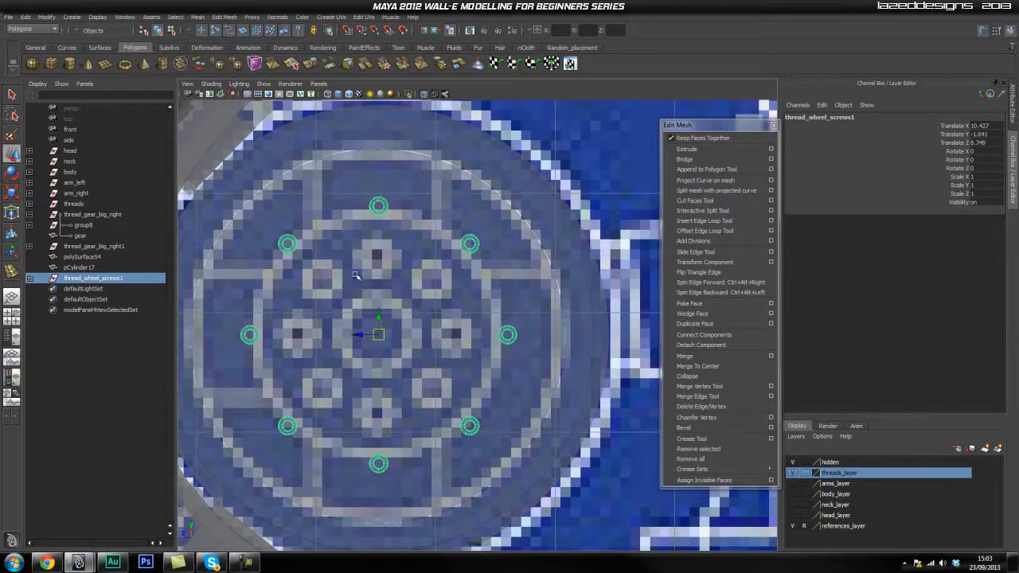
pyautogui.click(29, 278)
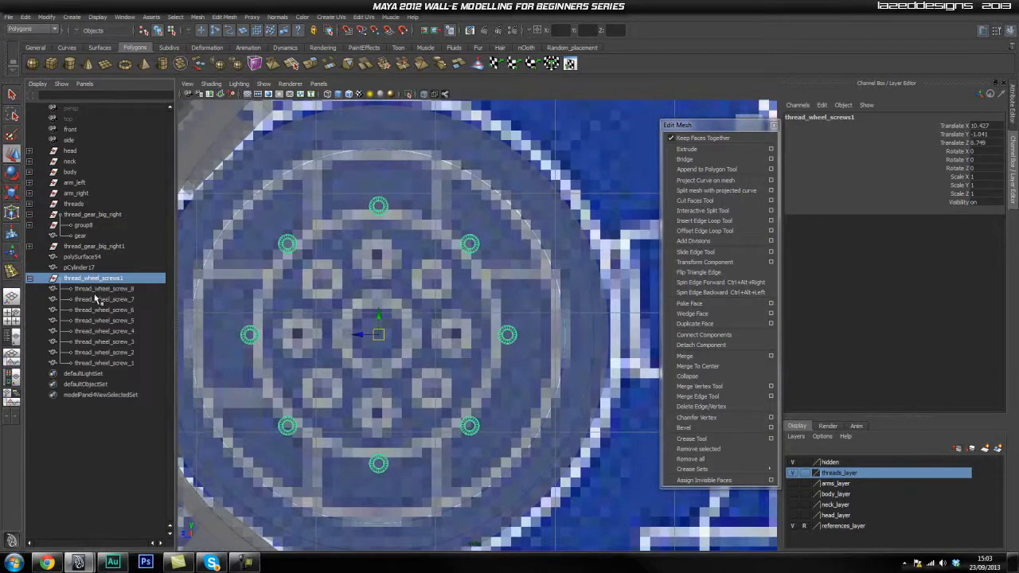
pyautogui.press('Down')
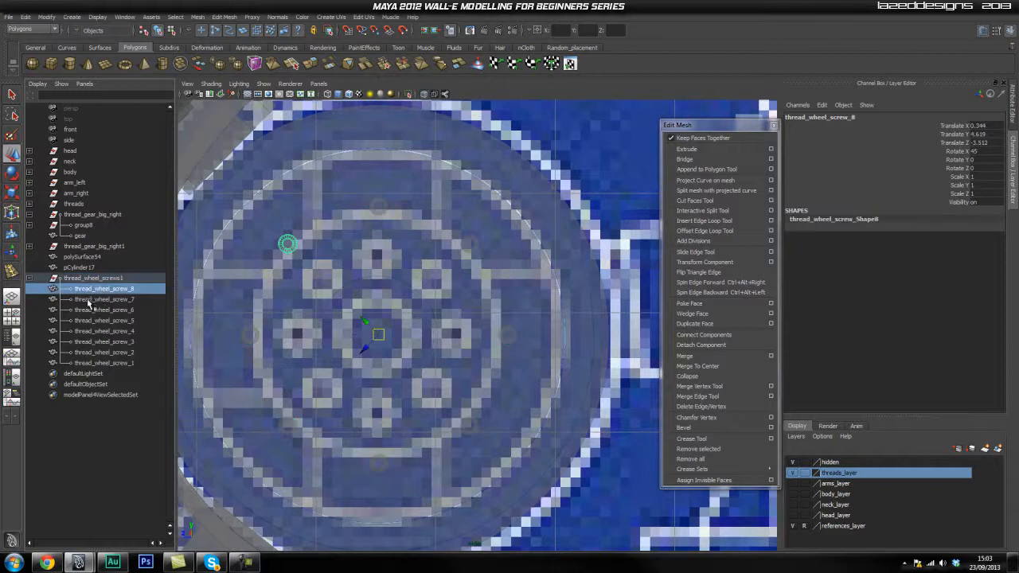
pyautogui.click(90, 299)
pyautogui.keyDown('shift'); pyautogui.click(103, 363); pyautogui.keyUp('shift')
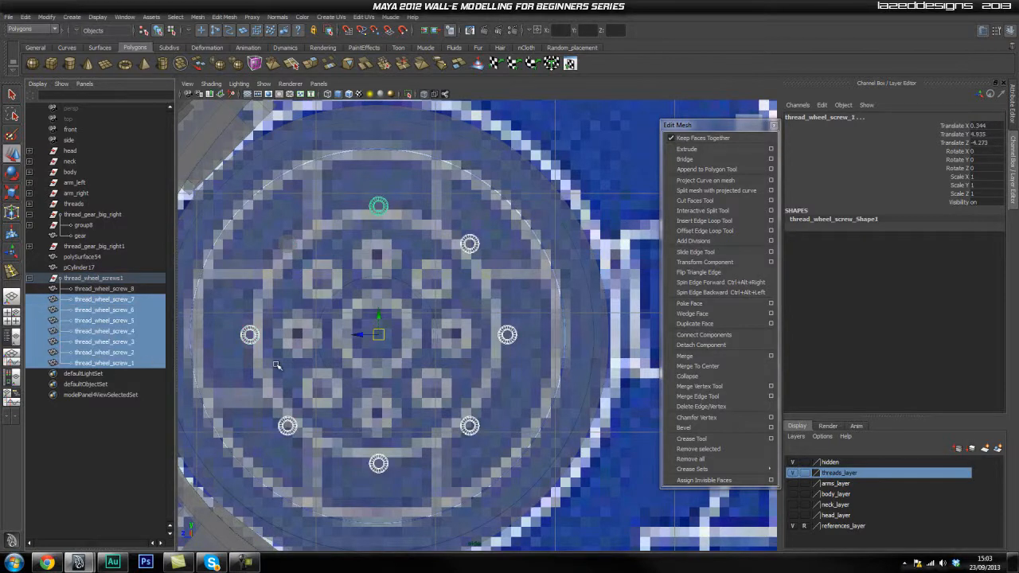
pyautogui.click(120, 298)
pyautogui.click(133, 292)
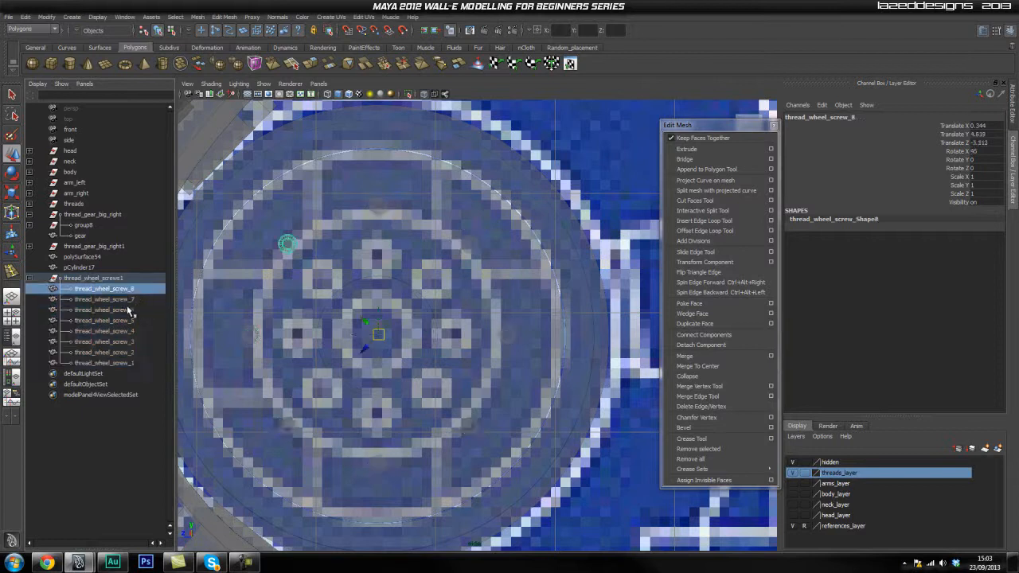
pyautogui.click(121, 363)
pyautogui.click(119, 352)
pyautogui.keyDown('shift'); pyautogui.click(123, 289); pyautogui.keyUp('shift')
pyautogui.press('Delete')
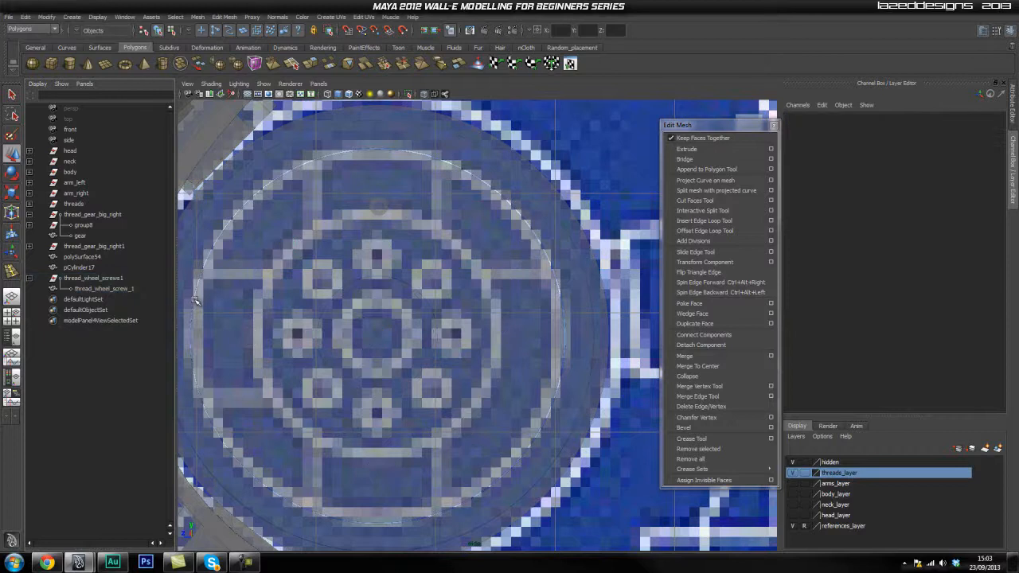
# Step: Move the remaining screw onto the blueprint's uppermost small circle at about Y 4.499, Z -4.26, with its pivot at the wheel's centre
pyautogui.click(116, 290)
pyautogui.moveTo(382, 339)
pyautogui.mouseDown()
pyautogui.moveTo(378, 390)
pyautogui.moveTo(385, 325)
pyautogui.mouseUp()
pyautogui.press('Insert')
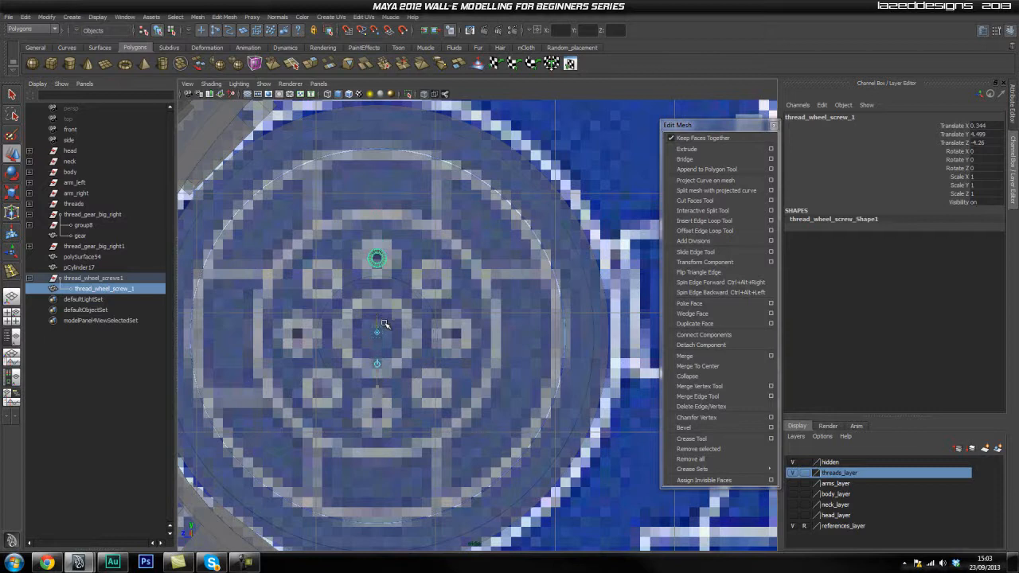
pyautogui.press('Insert')
# Step: Duplicate the screw, rotate the copy to about -44.5° on X, and repeat the duplication to complete a ring of eight screws
pyautogui.hotkey('ctrl', 'd')
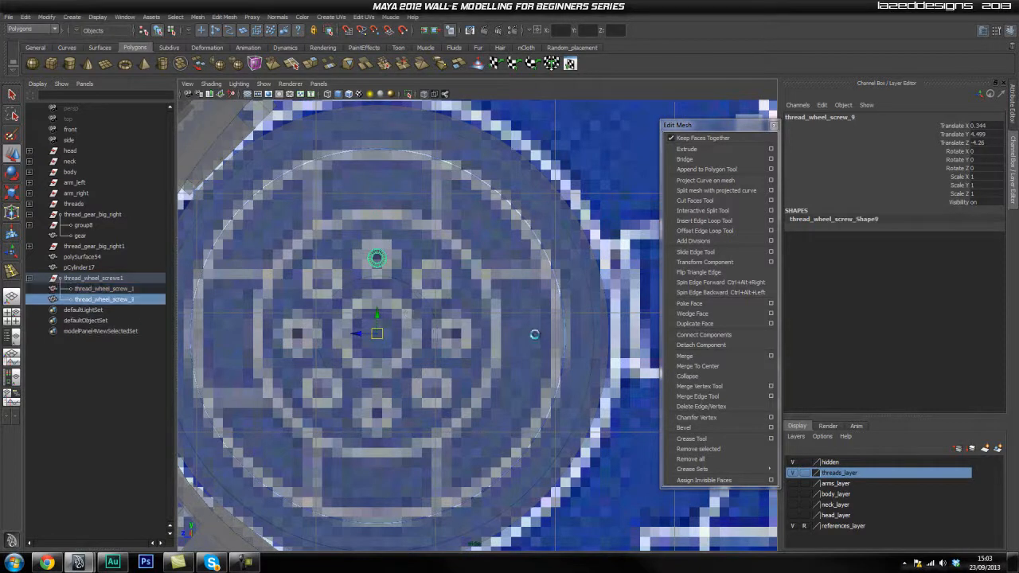
pyautogui.press('e')
pyautogui.moveTo(398, 316); pyautogui.dragTo(403, 337)
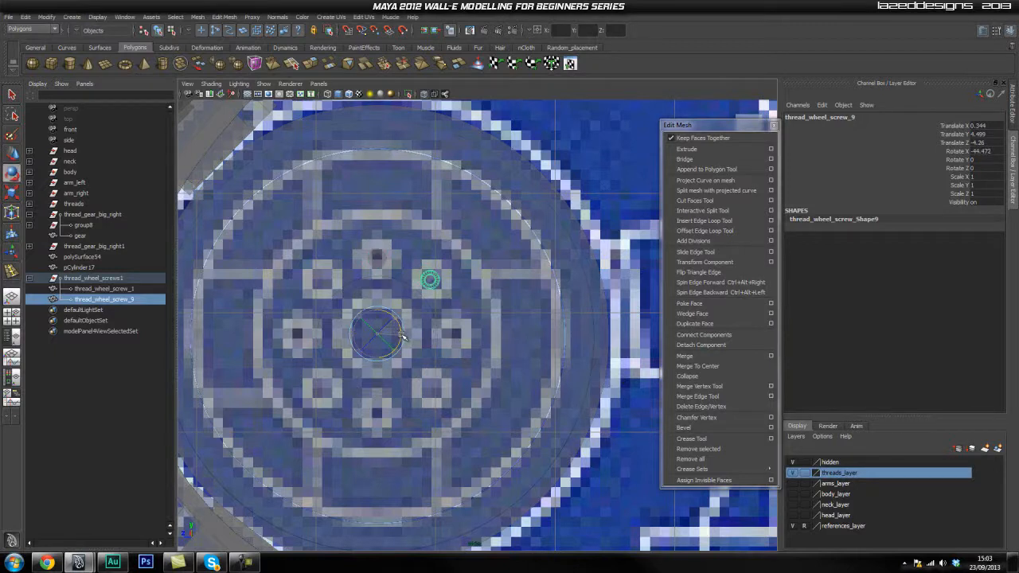
pyautogui.hotkey('shift', 'd')
pyautogui.hotkey('shift', 'd')
pyautogui.hotkey('shift', 'd')
pyautogui.hotkey('shift', 'd')
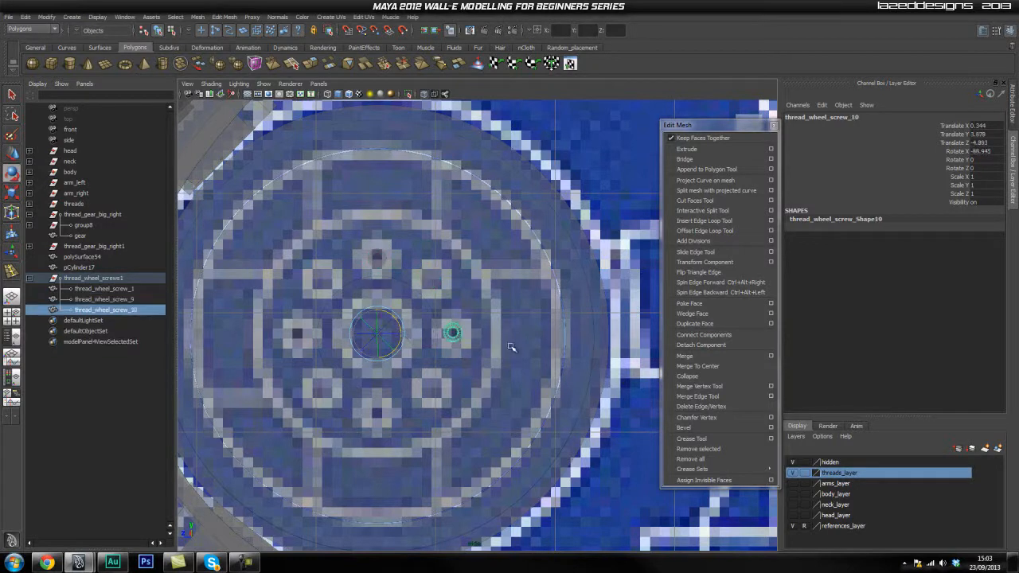
pyautogui.hotkey('shift', 'd')
pyautogui.hotkey('shift', 'd')
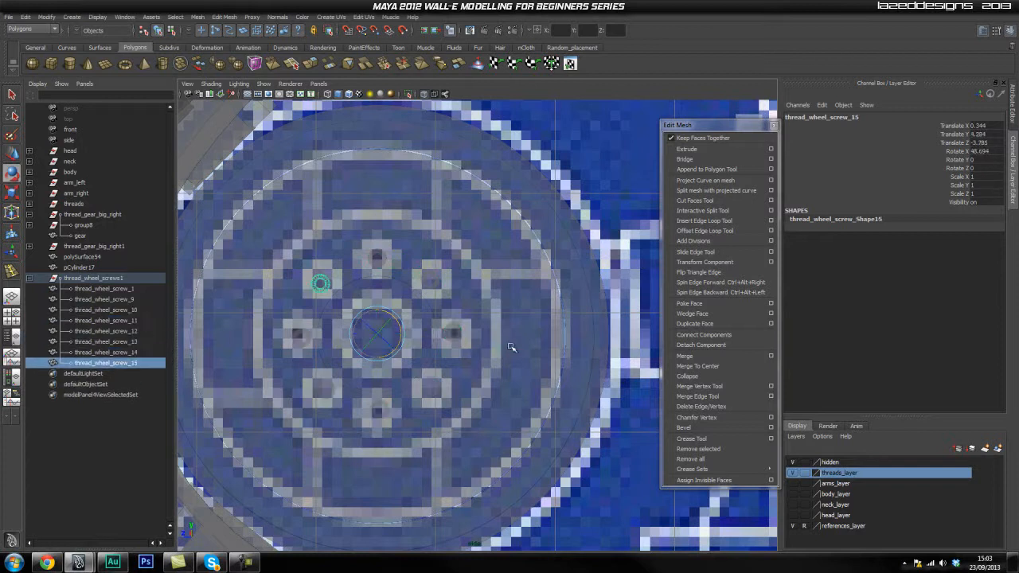
# Step: Examine the small inner screw ring on the front wheel's disc in perspective and compare it with the big gear
pyautogui.click(109, 282)
pyautogui.press('space')
pyautogui.moveTo(389, 324); pyautogui.dragTo(390, 299)
pyautogui.keyDown('alt'); pyautogui.moveTo(390, 342); pyautogui.dragTo(452, 336); pyautogui.keyUp('alt')
pyautogui.click(375, 194)
pyautogui.keyDown('alt'); pyautogui.moveTo(375, 194); pyautogui.dragTo(428, 257); pyautogui.keyUp('alt')
pyautogui.keyDown('alt'); pyautogui.moveTo(489, 279); pyautogui.dragTo(547, 386); pyautogui.keyUp('alt')
pyautogui.click(323, 260)
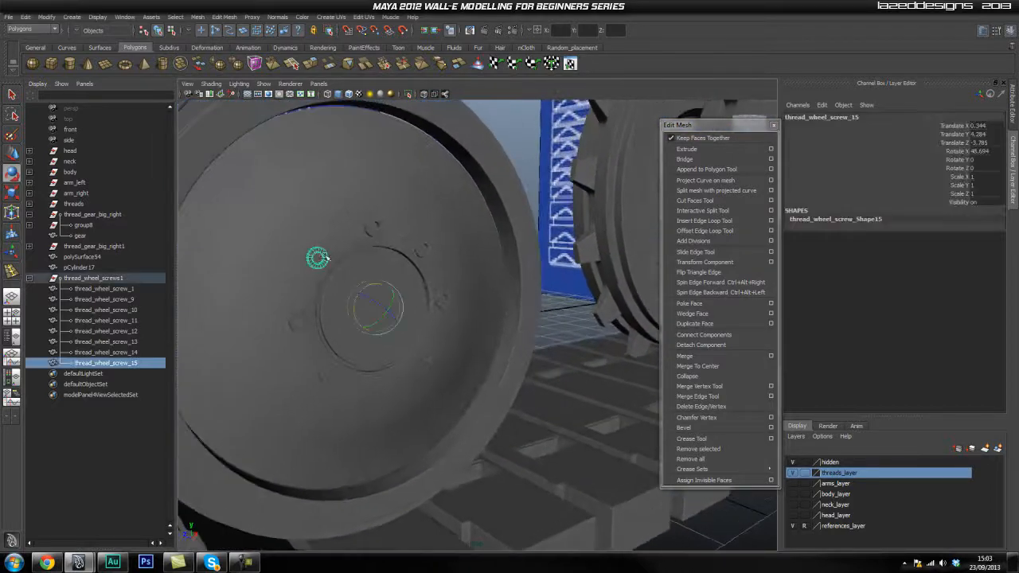
pyautogui.press('f')
pyautogui.keyDown('alt'); pyautogui.moveTo(666, 337); pyautogui.dragTo(439, 339, button='right'); pyautogui.keyUp('alt')
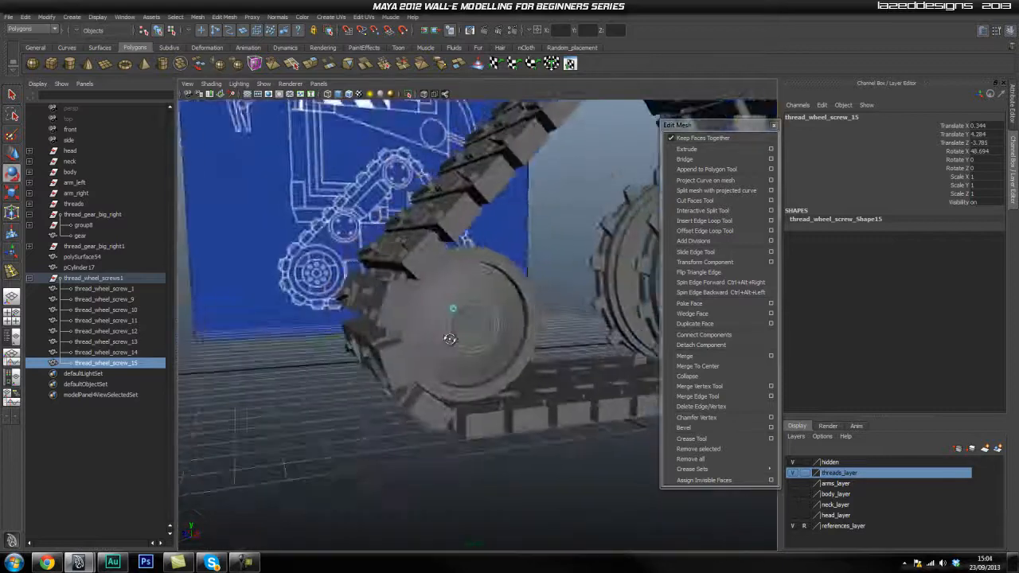
pyautogui.keyDown('alt'); pyautogui.moveTo(439, 339); pyautogui.dragTo(480, 324); pyautogui.keyUp('alt')
pyautogui.click(515, 227)
pyautogui.keyDown('alt'); pyautogui.moveTo(541, 247); pyautogui.dragTo(542, 345, button='middle'); pyautogui.keyUp('alt')
pyautogui.keyDown('alt'); pyautogui.moveTo(542, 346); pyautogui.dragTo(396, 359); pyautogui.keyUp('alt')
pyautogui.keyDown('alt'); pyautogui.moveTo(395, 359); pyautogui.dragTo(413, 394, button='right'); pyautogui.keyUp('alt')
pyautogui.moveTo(413, 395)
pyautogui.keyDown('alt'); pyautogui.mouseDown()
pyautogui.moveTo(364, 355)
pyautogui.moveTo(387, 269)
pyautogui.moveTo(412, 380)
pyautogui.mouseUp(); pyautogui.keyUp('alt')
pyautogui.keyDown('alt'); pyautogui.moveTo(412, 380); pyautogui.dragTo(416, 306, button='right'); pyautogui.keyUp('alt')
pyautogui.keyDown('alt'); pyautogui.moveTo(416, 306); pyautogui.dragTo(426, 286, button='middle'); pyautogui.keyUp('alt')
pyautogui.keyDown('alt'); pyautogui.moveTo(426, 284); pyautogui.dragTo(382, 324); pyautogui.keyUp('alt')
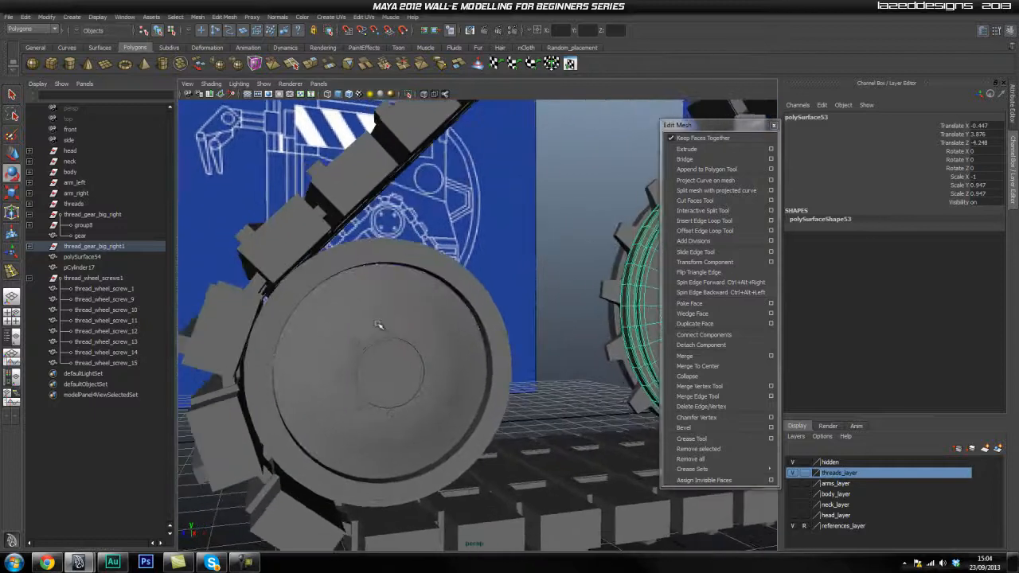
# Step: Delete the seven rotated screw copies, thread_wheel_screw_9 through thread_wheel_screw_15
pyautogui.click(103, 288)
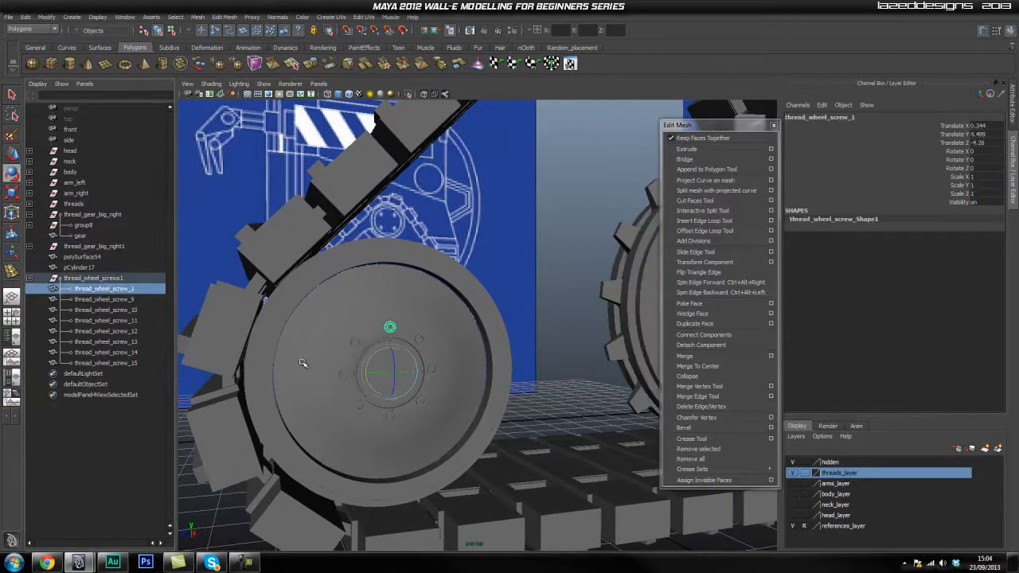
pyautogui.click(121, 300)
pyautogui.keyDown('shift'); pyautogui.click(134, 363); pyautogui.keyUp('shift')
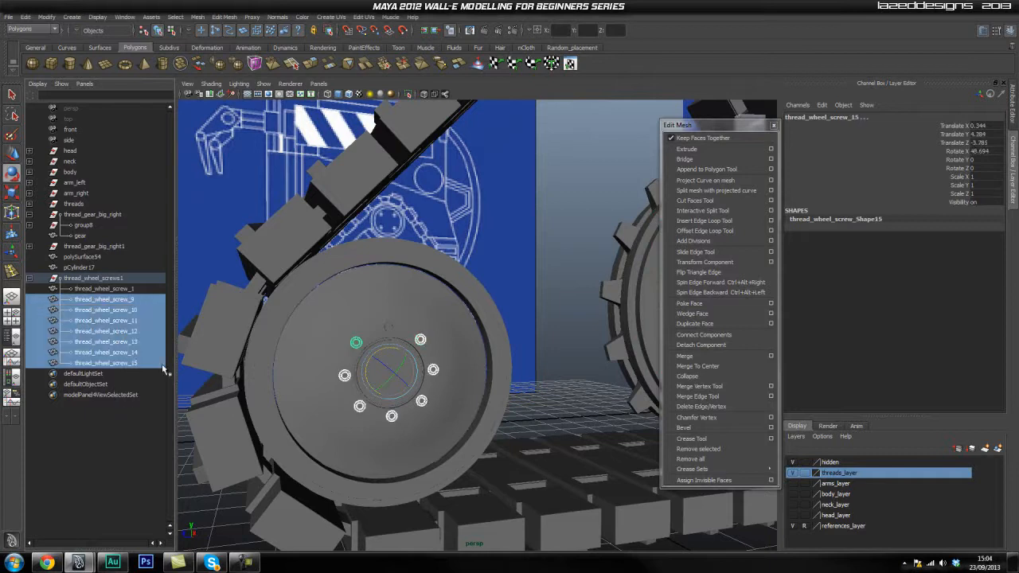
pyautogui.press('Delete')
# Step: Move the remaining screw outward to about Y 4.849 onto the blueprint's larger inner circle and re-centre its pivot on the wheel
pyautogui.press('space')
pyautogui.moveTo(390, 372); pyautogui.dragTo(435, 373)
pyautogui.press('space')
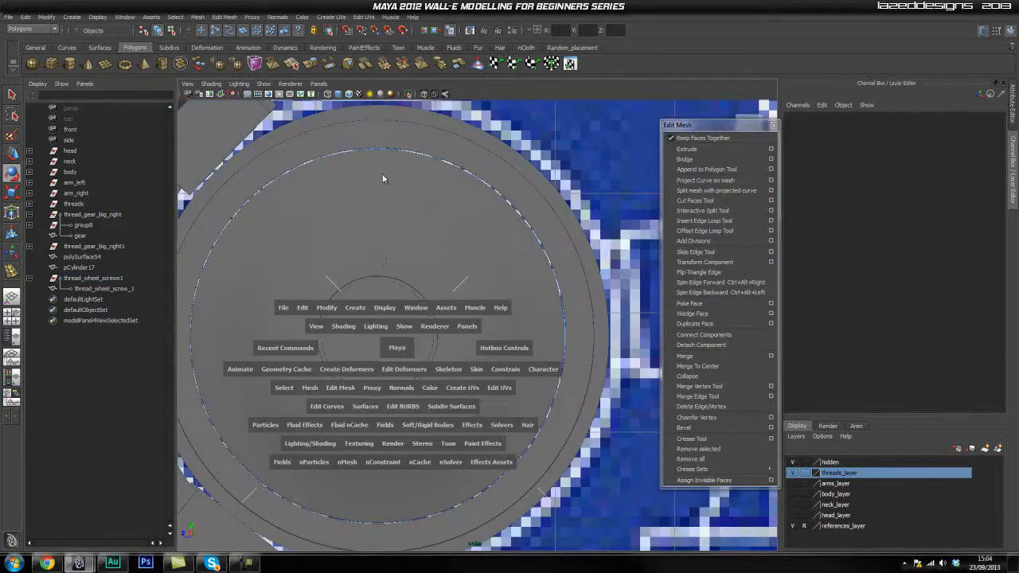
pyautogui.click(425, 95)
pyautogui.scroll(1, 371, 263)
pyautogui.click(369, 247)
pyautogui.press('w')
pyautogui.moveTo(368, 316); pyautogui.dragTo(370, 271)
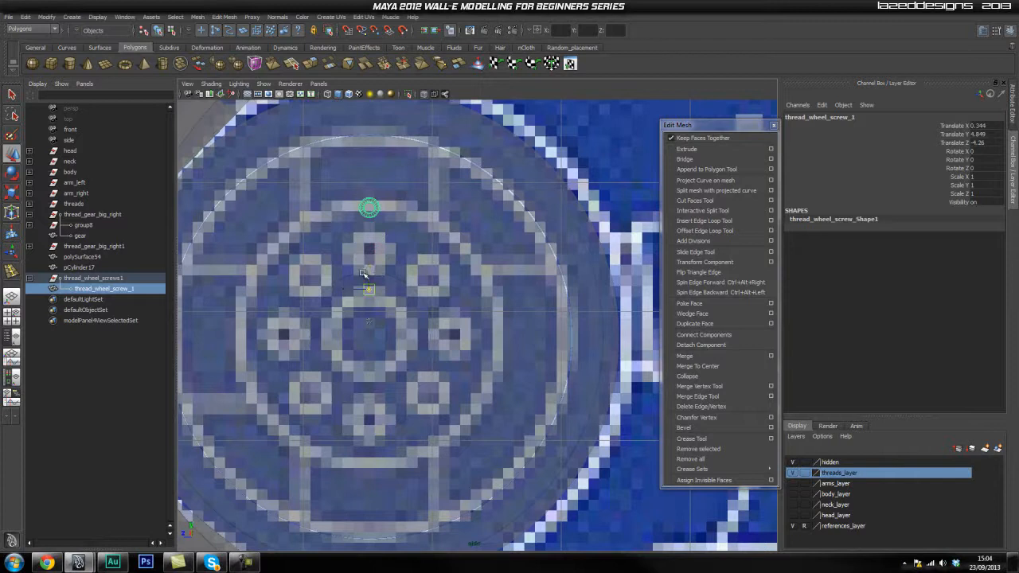
pyautogui.moveTo(369, 306); pyautogui.dragTo(370, 319)
pyautogui.press('Insert')
# Step: Duplicate the outer screw, rotate the copy to about -43.5° on X, and repeat the duplication until the wider ring has eight screws
pyautogui.hotkey('ctrl', 'd')
pyautogui.press('e')
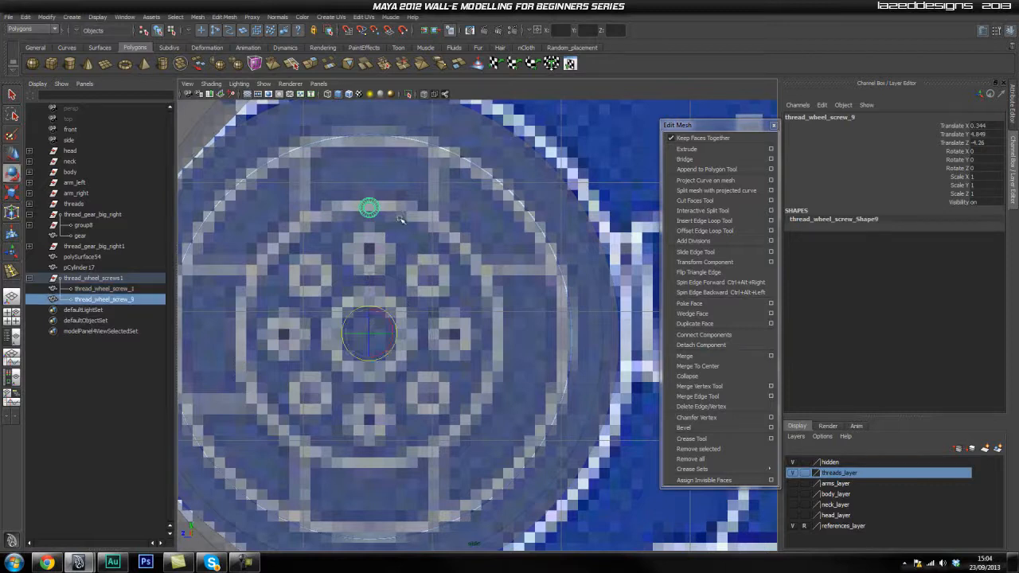
pyautogui.moveTo(385, 313); pyautogui.dragTo(393, 328)
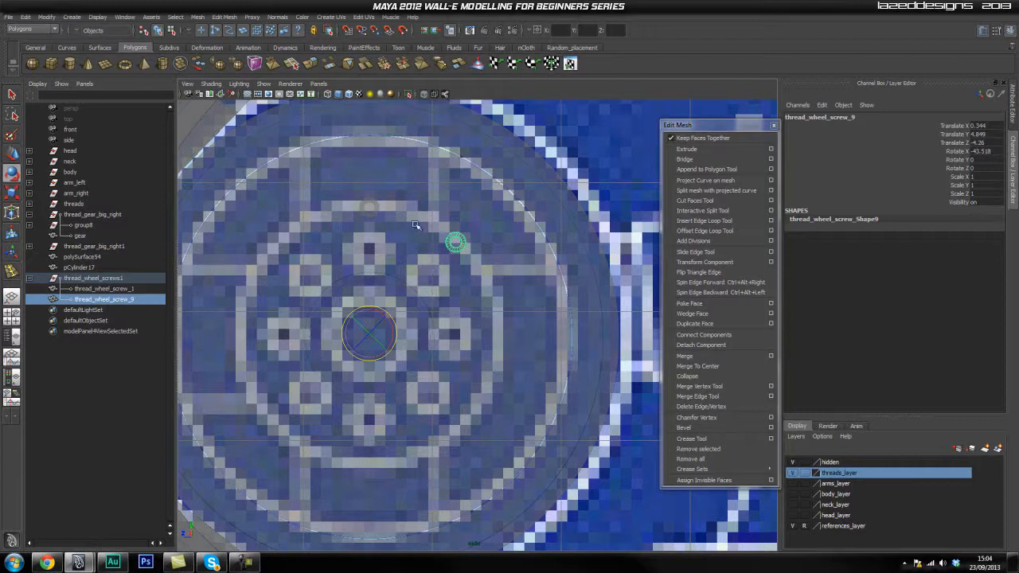
pyautogui.hotkey('shift', 'd')
pyautogui.hotkey('shift', 'd')
pyautogui.hotkey('shift', 'd')
pyautogui.hotkey('shift', 'd')
pyautogui.hotkey('shift', 'd')
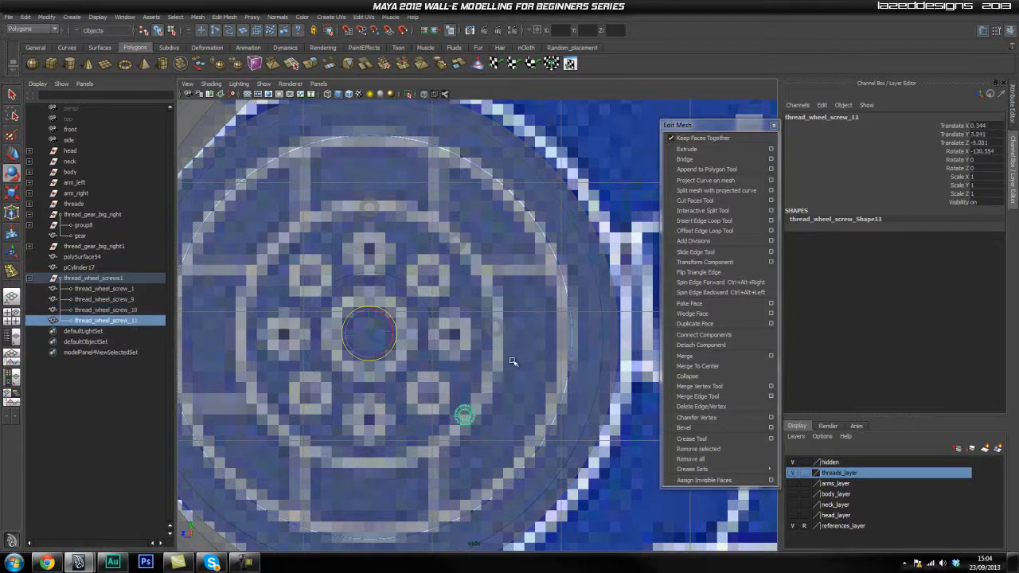
pyautogui.hotkey('shift', 'd')
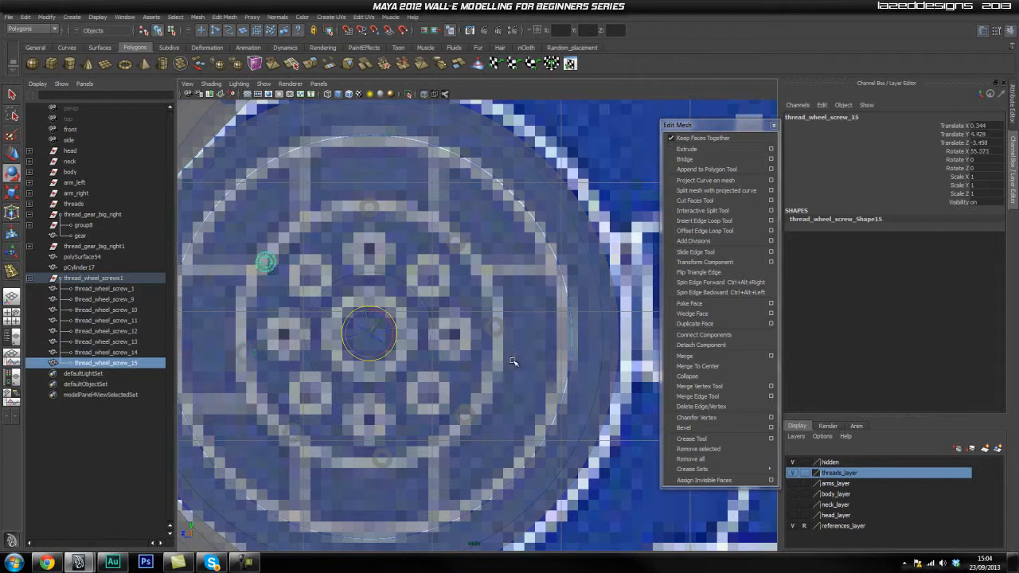
# Step: In the perspective view, push the thread_wheel_screws1 group into the front wheel's disc, to about Translate X 10.364
pyautogui.press('space')
pyautogui.moveTo(355, 261)
pyautogui.mouseDown()
pyautogui.moveTo(376, 295)
pyautogui.moveTo(433, 304)
pyautogui.moveTo(402, 327)
pyautogui.moveTo(462, 278)
pyautogui.moveTo(446, 350)
pyautogui.mouseUp()
pyautogui.click(425, 96)
pyautogui.click(405, 152)
pyautogui.click(87, 281)
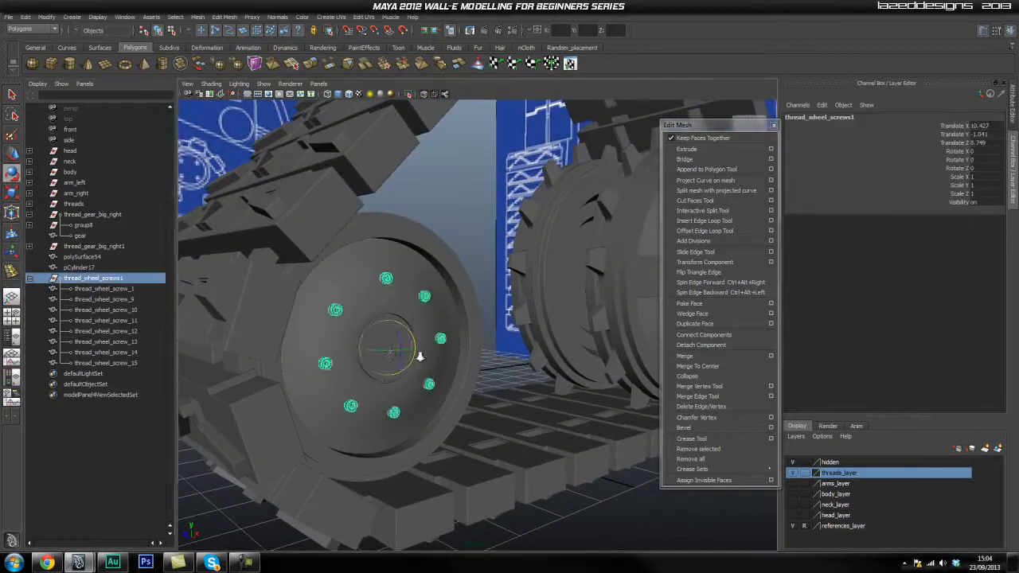
pyautogui.keyDown('alt'); pyautogui.moveTo(390, 353); pyautogui.dragTo(414, 362, button='right'); pyautogui.keyUp('alt')
pyautogui.keyDown('alt'); pyautogui.moveTo(414, 362); pyautogui.dragTo(347, 371); pyautogui.keyUp('alt')
pyautogui.keyDown('alt'); pyautogui.moveTo(347, 371); pyautogui.dragTo(487, 307, button='middle'); pyautogui.keyUp('alt')
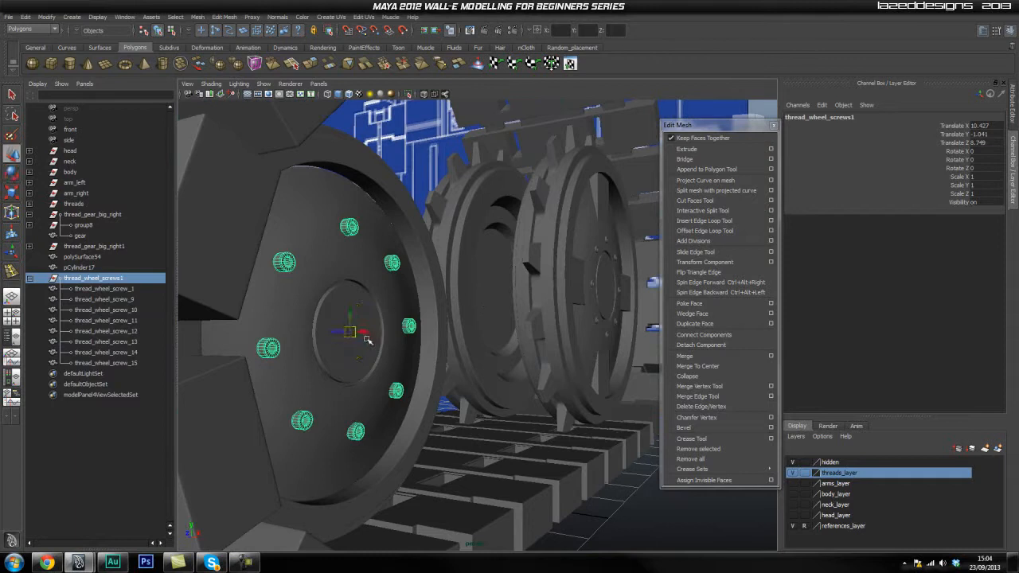
pyautogui.moveTo(364, 330); pyautogui.dragTo(362, 331)
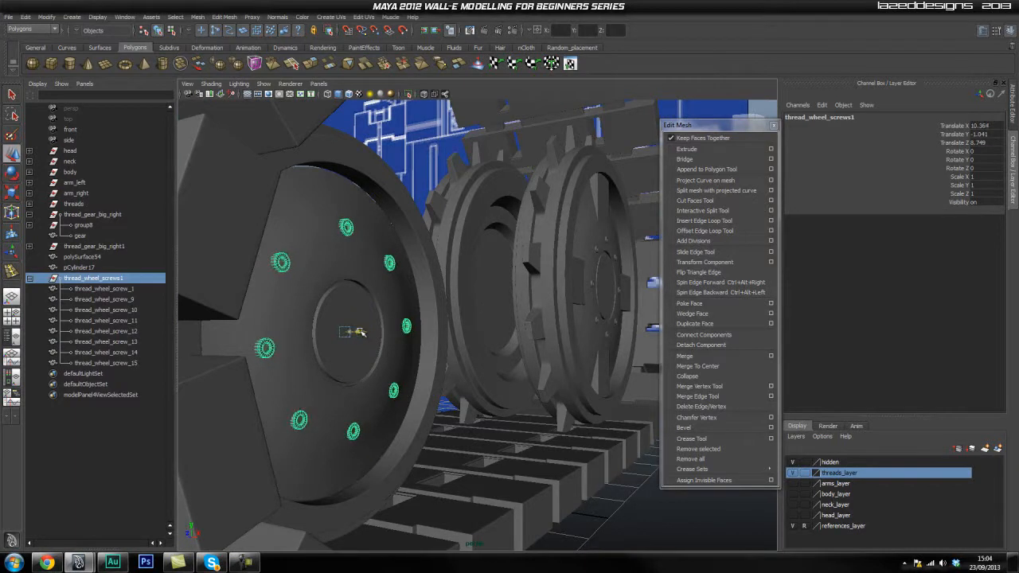
pyautogui.click(419, 129)
pyautogui.keyDown('alt'); pyautogui.moveTo(419, 130); pyautogui.dragTo(173, 341); pyautogui.keyUp('alt')
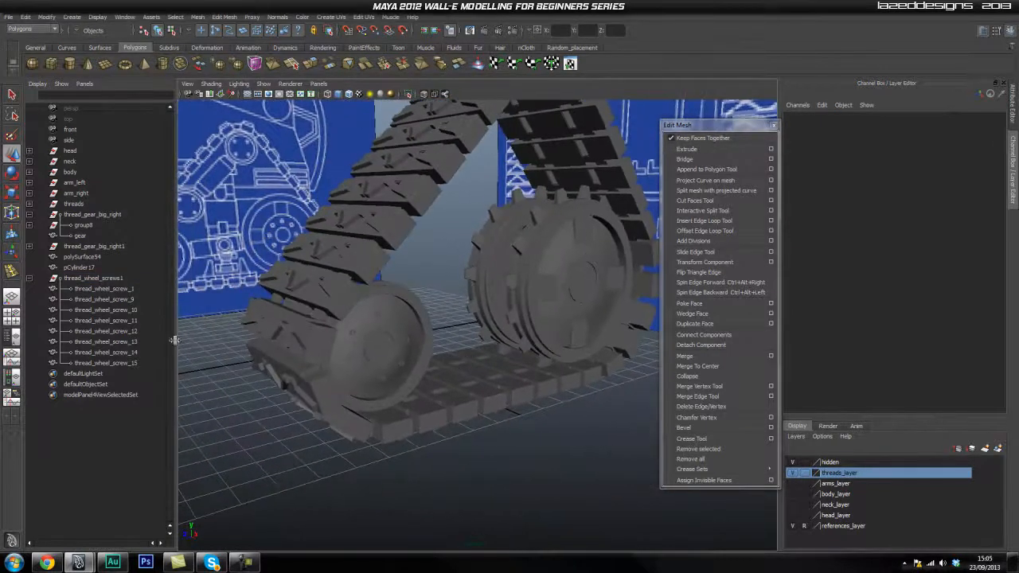
# Step: Check how deep the screws sit in the disc up close and nudge the screw group back out to about Translate X 10.375
pyautogui.click(93, 279)
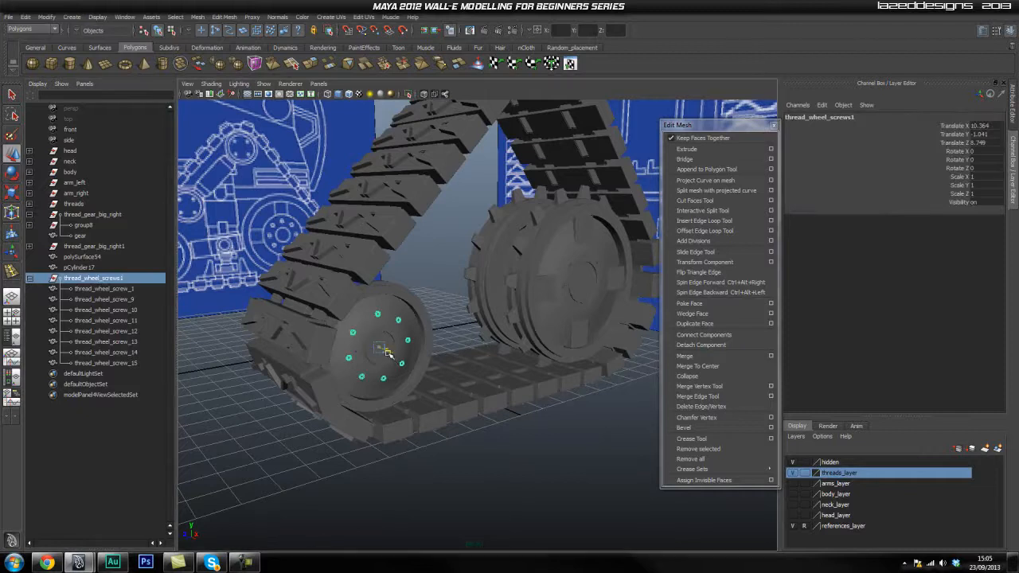
pyautogui.click(442, 211)
pyautogui.scroll(3, 375, 337)
pyautogui.moveTo(375, 337)
pyautogui.keyDown('alt'); pyautogui.mouseDown(button='middle')
pyautogui.moveTo(387, 329)
pyautogui.moveTo(364, 337)
pyautogui.mouseUp(button='middle'); pyautogui.keyUp('alt')
pyautogui.scroll(3, 364, 337)
pyautogui.keyDown('alt'); pyautogui.moveTo(364, 337); pyautogui.dragTo(321, 345); pyautogui.keyUp('alt')
pyautogui.scroll(3, 321, 345)
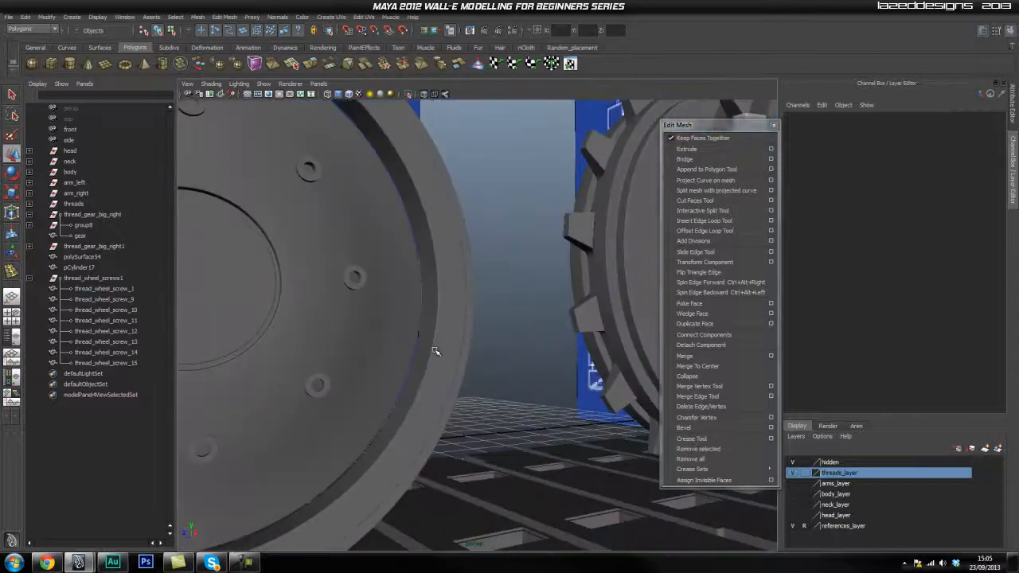
pyautogui.click(92, 279)
pyautogui.keyDown('alt'); pyautogui.moveTo(564, 316); pyautogui.dragTo(343, 355); pyautogui.keyUp('alt')
# Step: Identify the wheel's loose parts in the Outliner, collapse the thread_wheel_screws1 group and select it to check the ring's fit
pyautogui.click(82, 256)
pyautogui.click(80, 268)
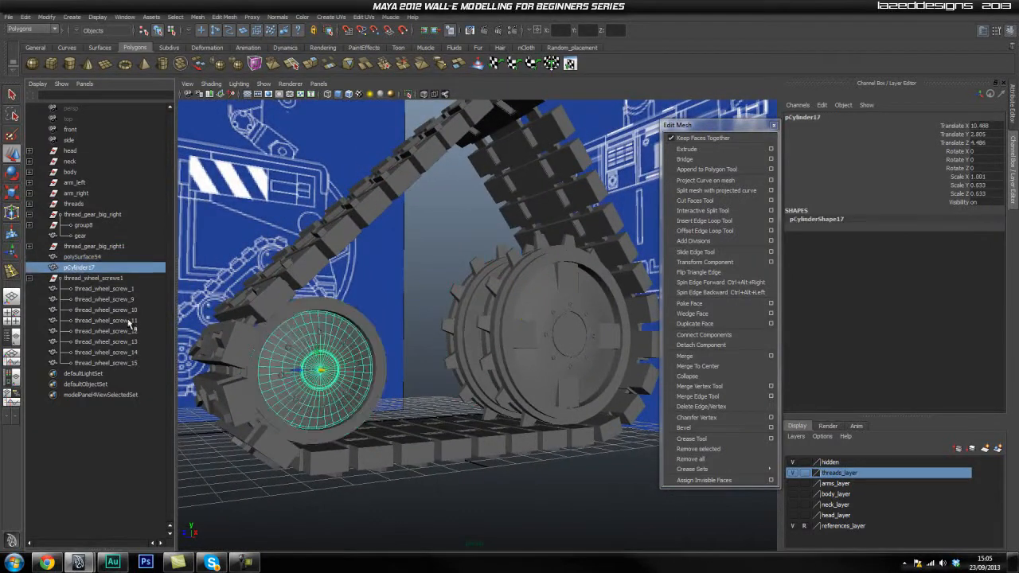
pyautogui.click(30, 277)
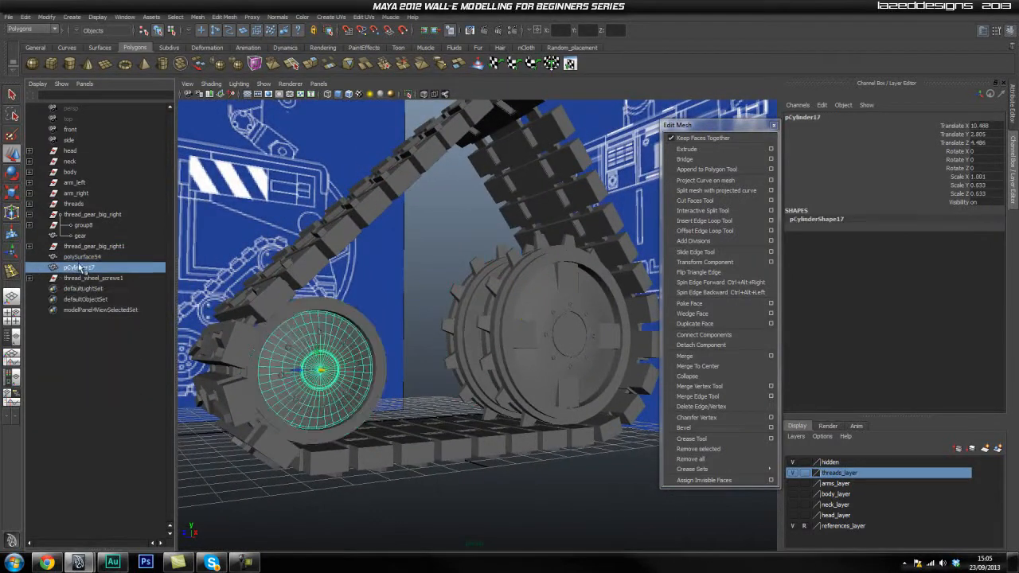
pyautogui.click(48, 258)
pyautogui.click(80, 278)
pyautogui.keyDown('alt'); pyautogui.moveTo(388, 288); pyautogui.dragTo(308, 316); pyautogui.keyUp('alt')
pyautogui.keyDown('alt'); pyautogui.moveTo(307, 316); pyautogui.dragTo(351, 309, button='right'); pyautogui.keyUp('alt')
pyautogui.keyDown('alt'); pyautogui.moveTo(350, 309); pyautogui.dragTo(414, 305); pyautogui.keyUp('alt')
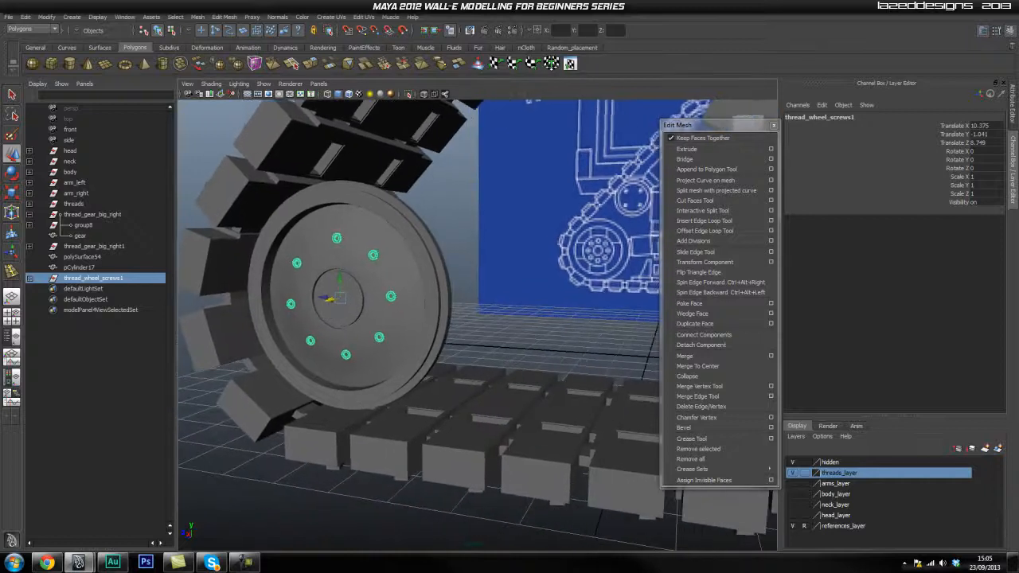
# Step: Compare the front wheel with the big gear from several angles, examining the gap between its disc and outer rim
pyautogui.click(519, 246)
pyautogui.keyDown('alt'); pyautogui.moveTo(530, 243); pyautogui.dragTo(626, 239); pyautogui.keyUp('alt')
pyautogui.click(592, 229)
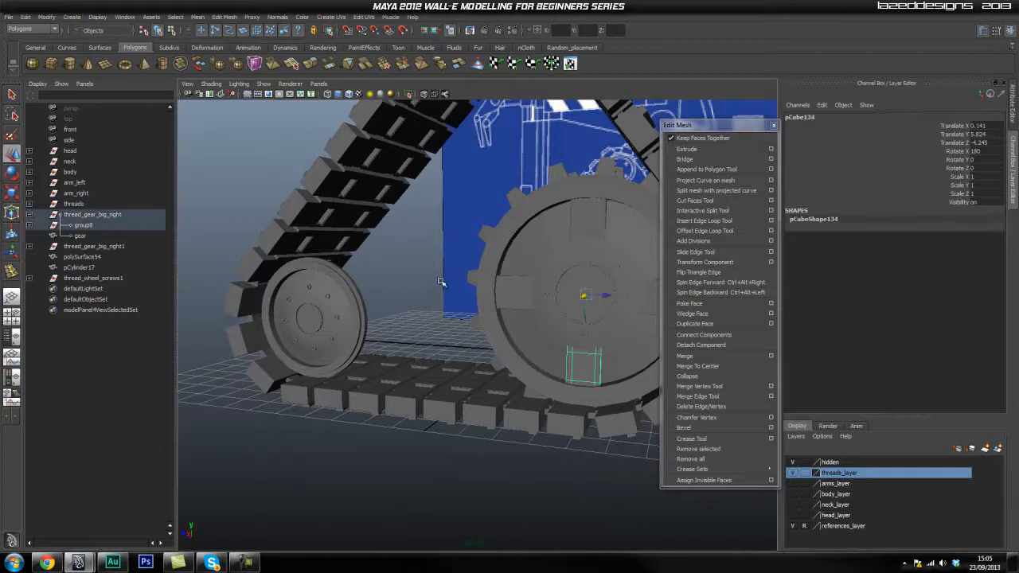
pyautogui.keyDown('alt'); pyautogui.moveTo(430, 239); pyautogui.dragTo(508, 226, button='middle'); pyautogui.keyUp('alt')
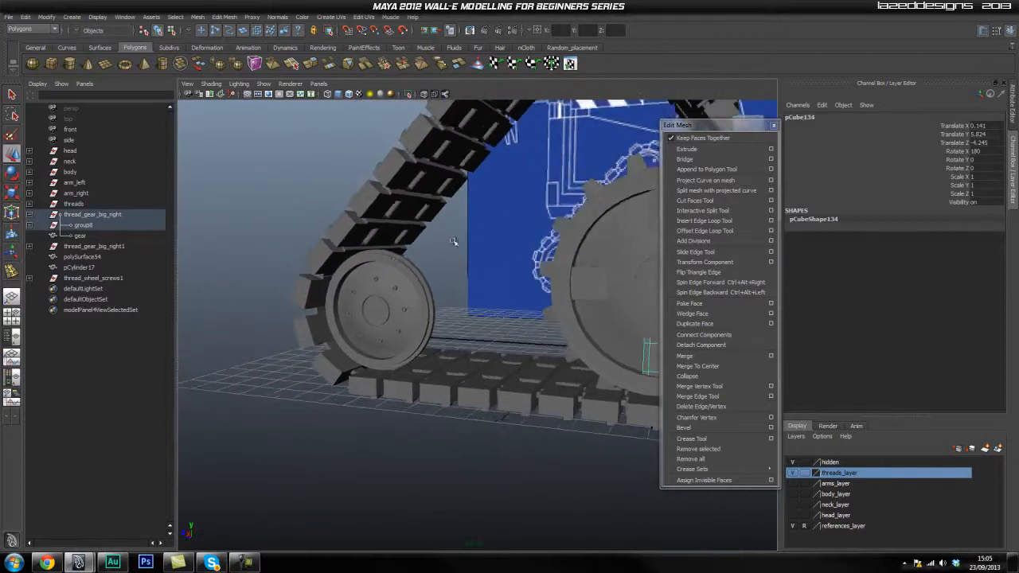
pyautogui.keyDown('alt'); pyautogui.moveTo(508, 225); pyautogui.dragTo(480, 296, button='right'); pyautogui.keyUp('alt')
pyautogui.keyDown('alt'); pyautogui.moveTo(480, 295); pyautogui.dragTo(285, 259); pyautogui.keyUp('alt')
pyautogui.keyDown('alt'); pyautogui.moveTo(285, 258); pyautogui.dragTo(441, 278, button='middle'); pyautogui.keyUp('alt')
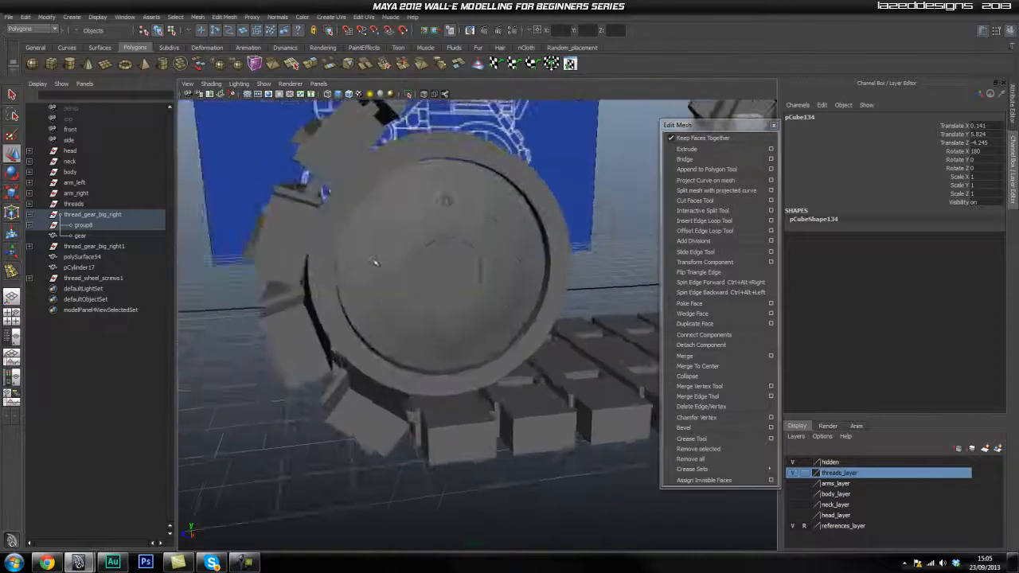
pyautogui.keyDown('alt'); pyautogui.moveTo(441, 278); pyautogui.dragTo(515, 284, button='right'); pyautogui.keyUp('alt')
pyautogui.keyDown('alt'); pyautogui.moveTo(479, 234); pyautogui.dragTo(485, 289, button='middle'); pyautogui.keyUp('alt')
# Step: Scale the front wheel's disc, pCylinder17, up slightly to about 1.025 on X and 0.648 on Y and Z to fill its rim
pyautogui.click(476, 253)
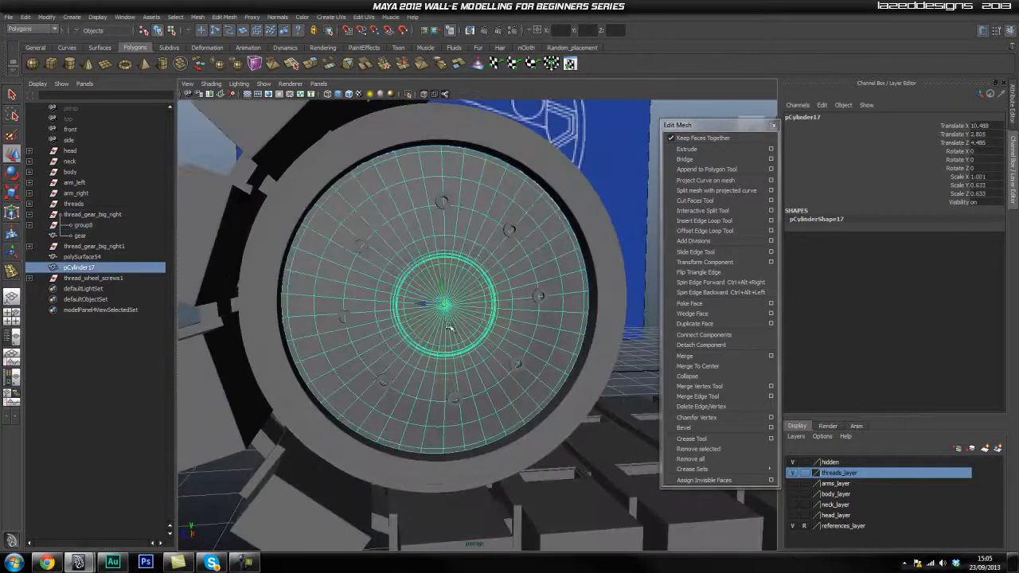
pyautogui.keyDown('alt'); pyautogui.moveTo(430, 321); pyautogui.dragTo(409, 297); pyautogui.keyUp('alt')
pyautogui.click(605, 181)
pyautogui.keyDown('alt'); pyautogui.moveTo(606, 182); pyautogui.dragTo(401, 315); pyautogui.keyUp('alt')
pyautogui.keyDown('alt'); pyautogui.moveTo(588, 320); pyautogui.dragTo(517, 335); pyautogui.keyUp('alt')
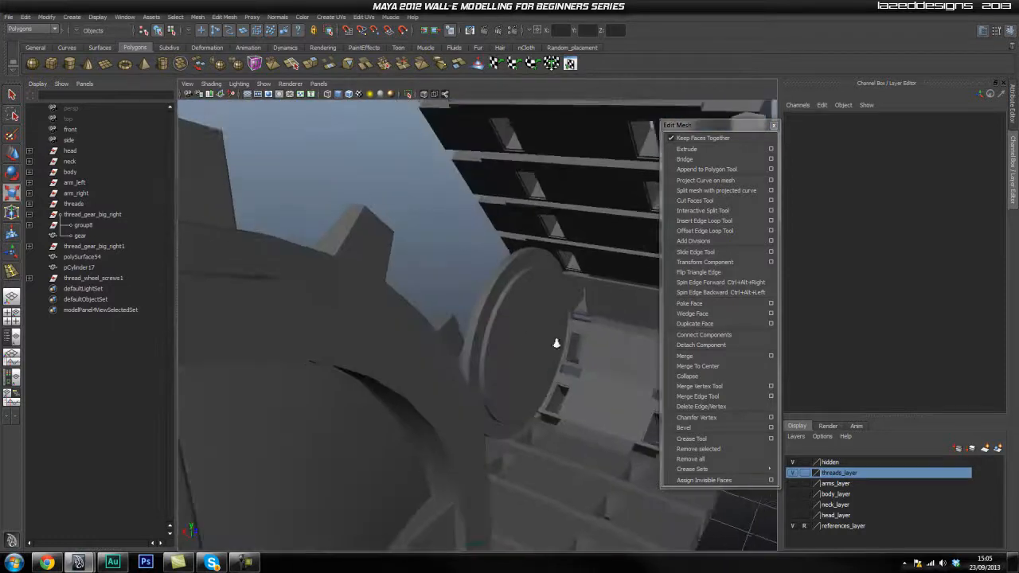
pyautogui.keyDown('alt'); pyautogui.moveTo(584, 342); pyautogui.dragTo(512, 356); pyautogui.keyUp('alt')
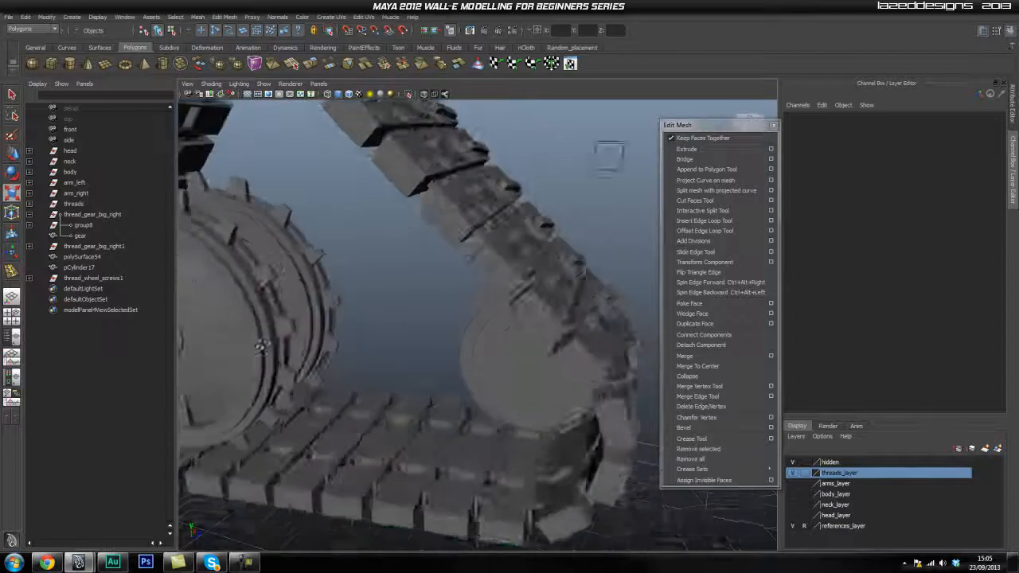
pyautogui.keyDown('alt'); pyautogui.moveTo(410, 303); pyautogui.dragTo(446, 335); pyautogui.keyUp('alt')
pyautogui.click(447, 329)
# Step: Select all the triangular faces inside the raised central ring of the front wheel's disc
pyautogui.keyDown('alt'); pyautogui.moveTo(299, 344); pyautogui.dragTo(661, 373, button='right'); pyautogui.keyUp('alt')
pyautogui.keyDown('alt'); pyautogui.moveTo(335, 327); pyautogui.dragTo(379, 297); pyautogui.keyUp('alt')
pyautogui.keyDown('alt'); pyautogui.moveTo(379, 298); pyautogui.dragTo(413, 317, button='middle'); pyautogui.keyUp('alt')
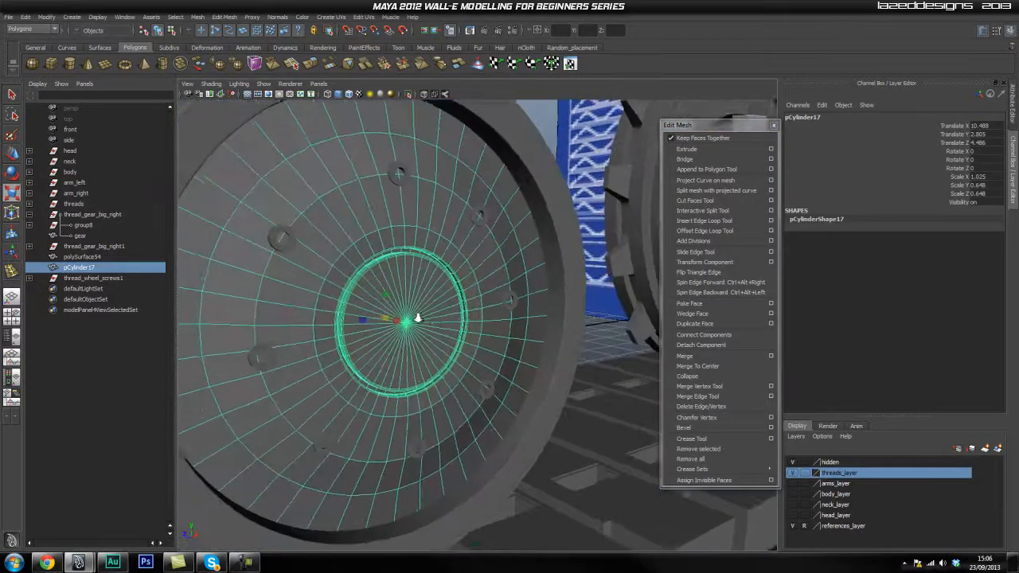
pyautogui.keyDown('alt'); pyautogui.moveTo(413, 317); pyautogui.dragTo(489, 321, button='right'); pyautogui.keyUp('alt')
pyautogui.keyDown('alt'); pyautogui.moveTo(489, 321); pyautogui.dragTo(436, 303); pyautogui.keyUp('alt')
pyautogui.keyDown('alt'); pyautogui.moveTo(437, 303); pyautogui.dragTo(441, 313, button='middle'); pyautogui.keyUp('alt')
pyautogui.moveTo(441, 314); pyautogui.dragTo(441, 343, button='right')
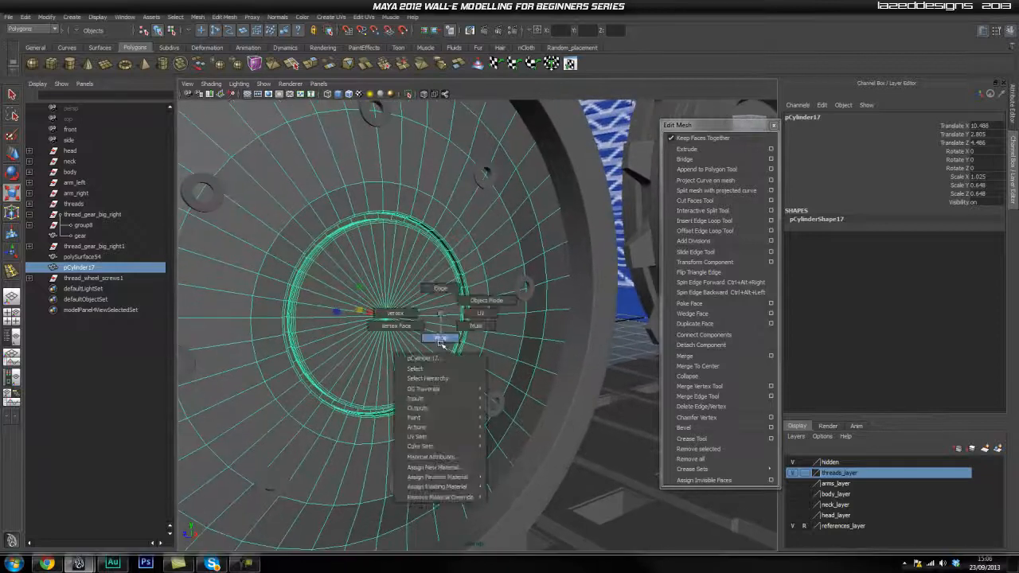
pyautogui.click(335, 265)
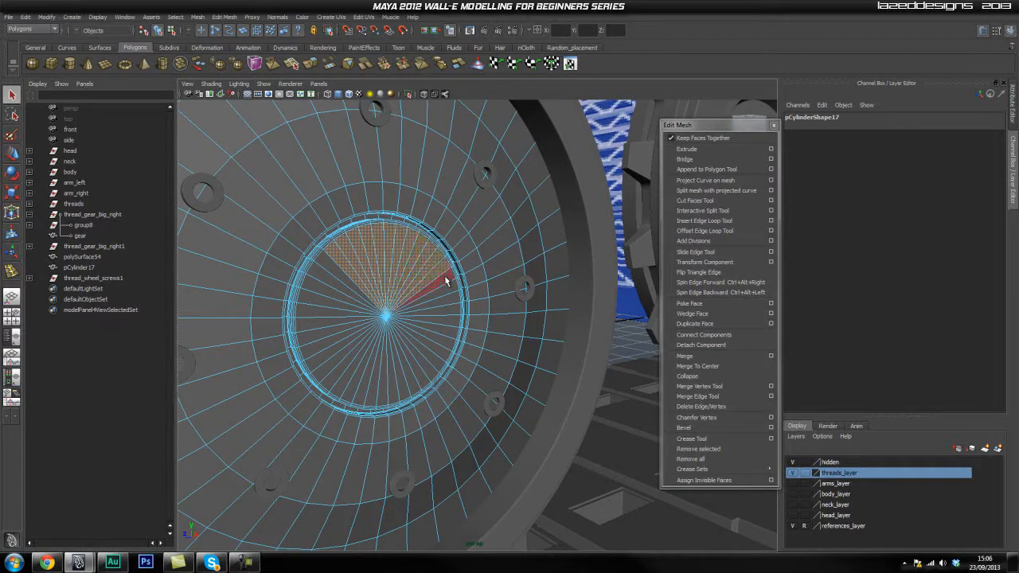
pyautogui.keyDown('alt'); pyautogui.moveTo(340, 336); pyautogui.dragTo(444, 341, button='right'); pyautogui.keyUp('alt')
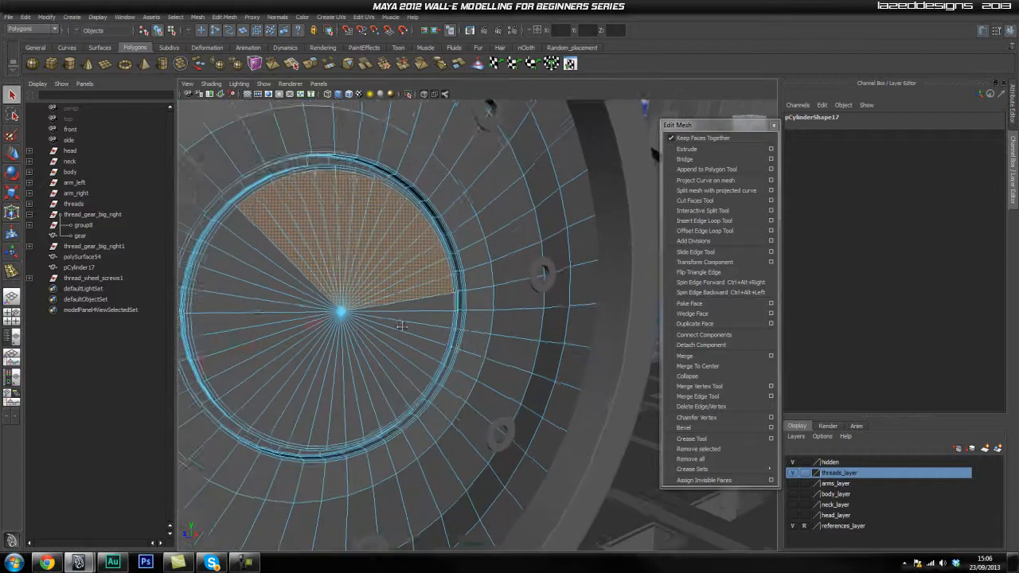
pyautogui.keyDown('alt'); pyautogui.moveTo(444, 341); pyautogui.dragTo(449, 305, button='middle'); pyautogui.keyUp('alt')
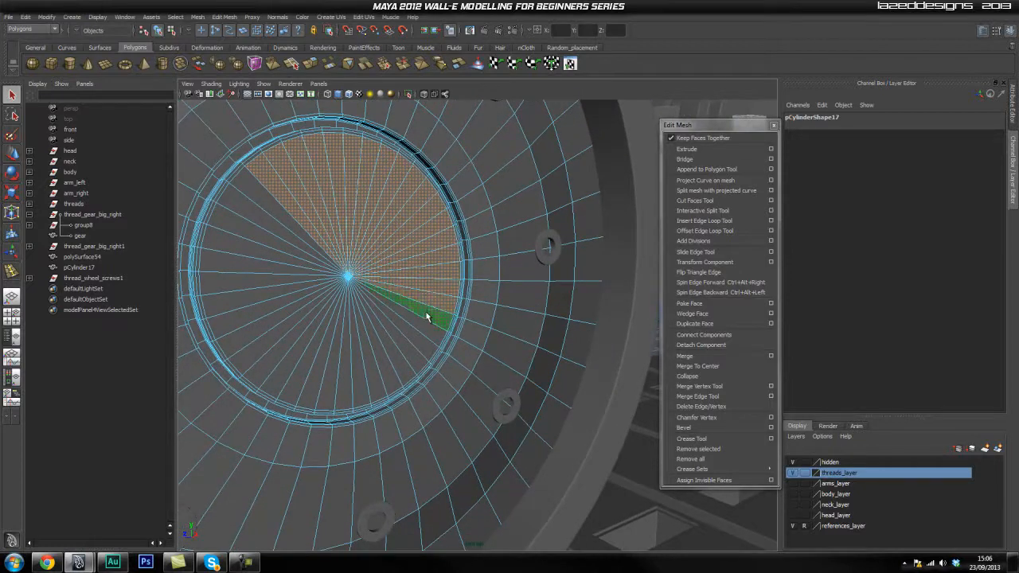
pyautogui.keyDown('shift'); pyautogui.click(416, 336); pyautogui.keyUp('shift')
pyautogui.keyDown('shift'); pyautogui.click(407, 348); pyautogui.keyUp('shift')
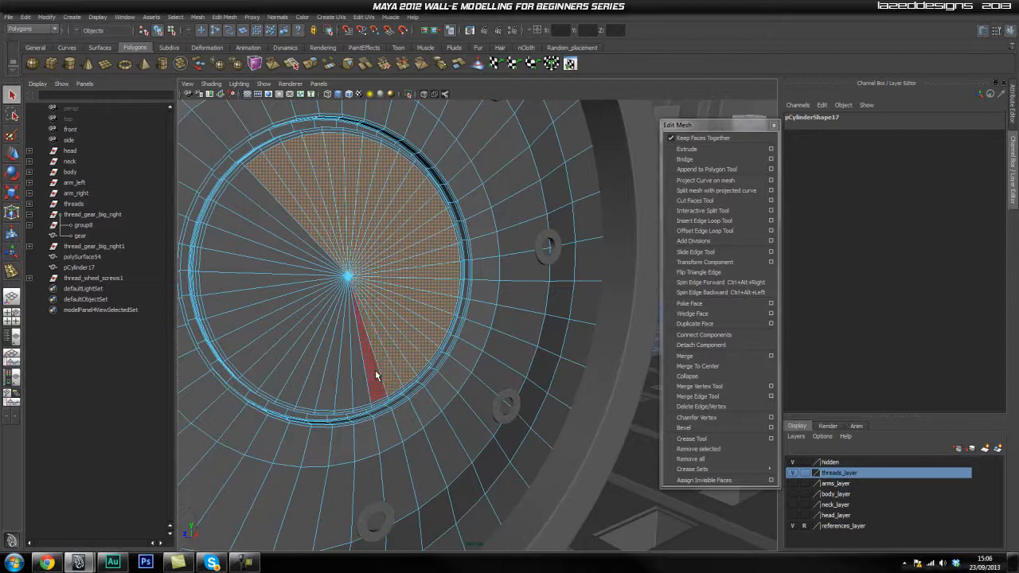
pyautogui.keyDown('shift'); pyautogui.click(360, 375); pyautogui.keyUp('shift')
pyautogui.keyDown('shift'); pyautogui.click(341, 375); pyautogui.keyUp('shift')
pyautogui.keyDown('shift'); pyautogui.click(328, 375); pyautogui.keyUp('shift')
pyautogui.keyDown('shift'); pyautogui.click(313, 374); pyautogui.keyUp('shift')
pyautogui.keyDown('shift'); pyautogui.click(298, 371); pyautogui.keyUp('shift')
pyautogui.keyDown('shift'); pyautogui.click(279, 367); pyautogui.keyUp('shift')
pyautogui.keyDown('shift'); pyautogui.click(265, 359); pyautogui.keyUp('shift')
pyautogui.keyDown('shift'); pyautogui.click(253, 348); pyautogui.keyUp('shift')
pyautogui.keyDown('shift'); pyautogui.click(243, 332); pyautogui.keyUp('shift')
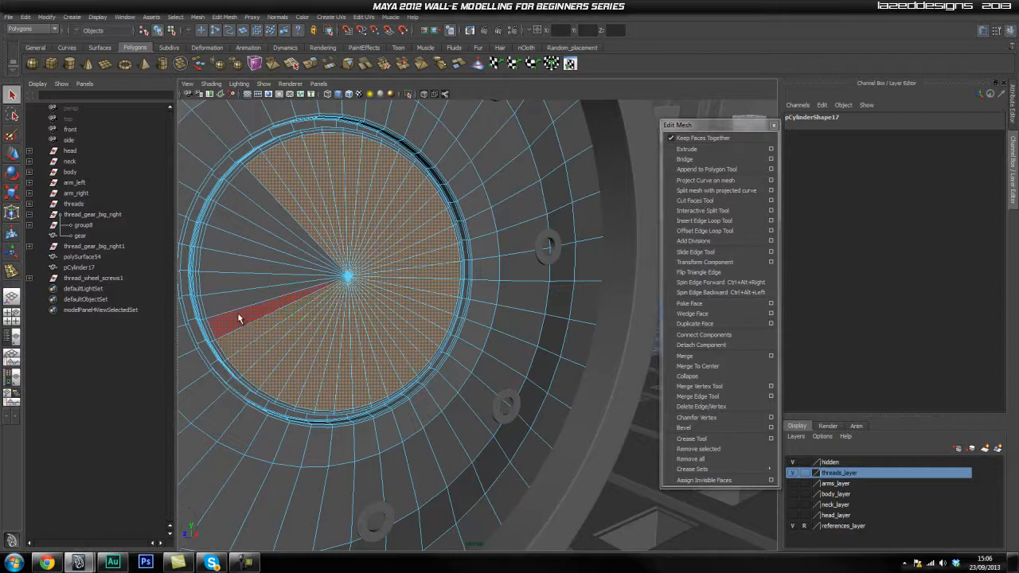
pyautogui.keyDown('shift'); pyautogui.click(239, 318); pyautogui.keyUp('shift')
pyautogui.keyDown('shift'); pyautogui.click(237, 288); pyautogui.keyUp('shift')
pyautogui.keyDown('shift'); pyautogui.click(234, 300); pyautogui.keyUp('shift')
pyautogui.keyDown('shift'); pyautogui.click(246, 240); pyautogui.keyUp('shift')
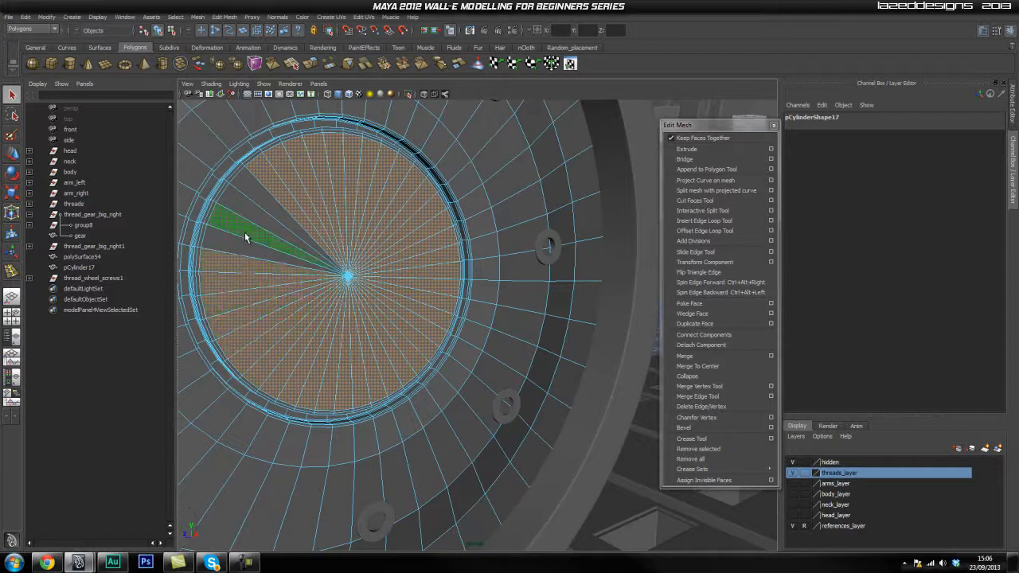
pyautogui.keyDown('shift'); pyautogui.click(237, 250); pyautogui.keyUp('shift')
pyautogui.keyDown('shift'); pyautogui.click(251, 211); pyautogui.keyUp('shift')
pyautogui.keyDown('shift'); pyautogui.click(260, 198); pyautogui.keyUp('shift')
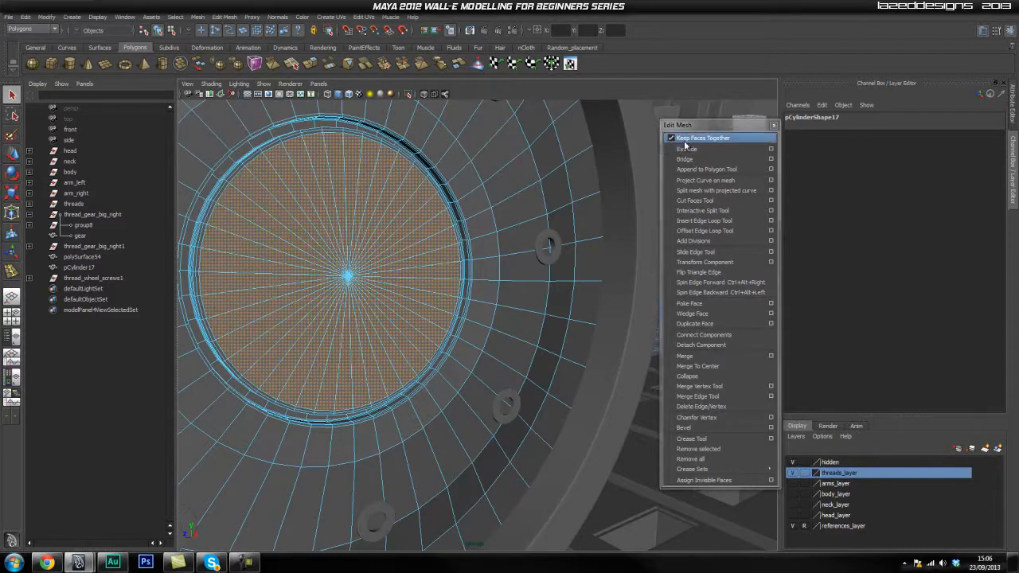
# Step: Extrude the selected centre faces and scale them inward evenly to a circle about half the ring's diameter
pyautogui.click(682, 148)
pyautogui.moveTo(337, 287); pyautogui.dragTo(250, 340)
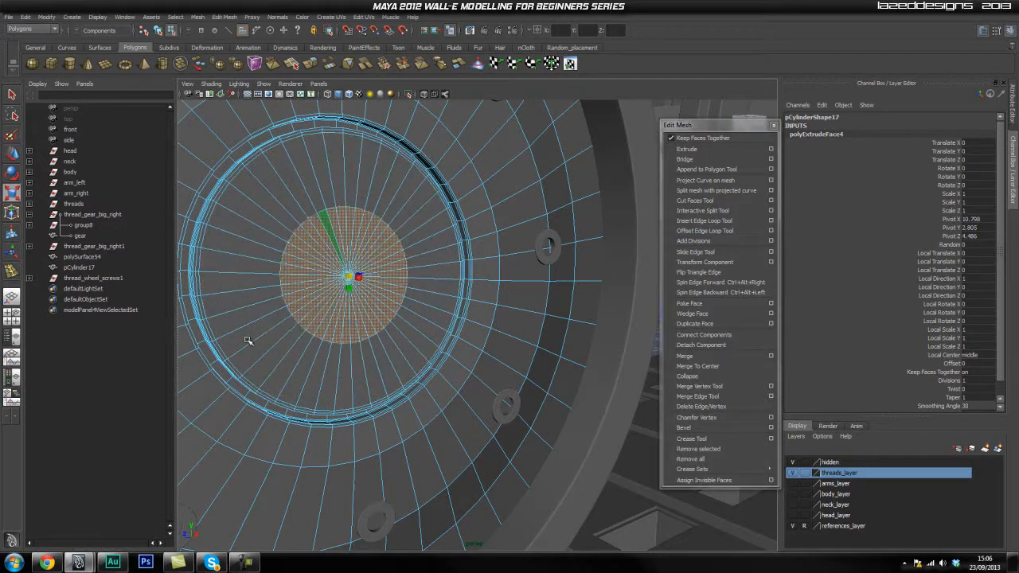
pyautogui.scroll(5, 251, 338)
pyautogui.keyDown('alt'); pyautogui.moveTo(256, 229); pyautogui.dragTo(432, 343, button='middle'); pyautogui.keyUp('alt')
pyautogui.keyDown('alt'); pyautogui.moveTo(433, 343); pyautogui.dragTo(427, 334); pyautogui.keyUp('alt')
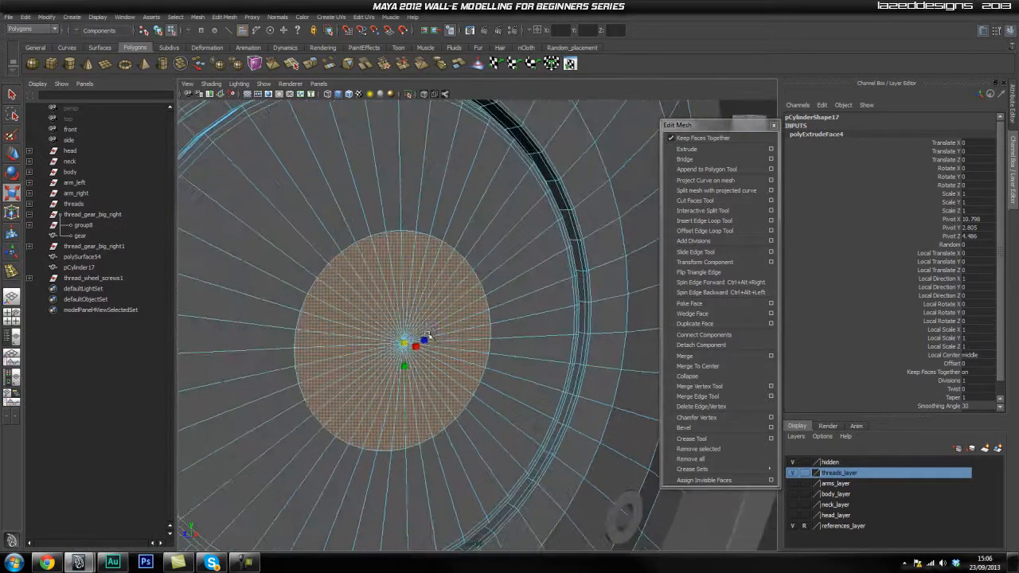
# Step: Extrude the inner circle again with a very slight inset, and extrude it once more a tiny distance into the disc
pyautogui.click(686, 149)
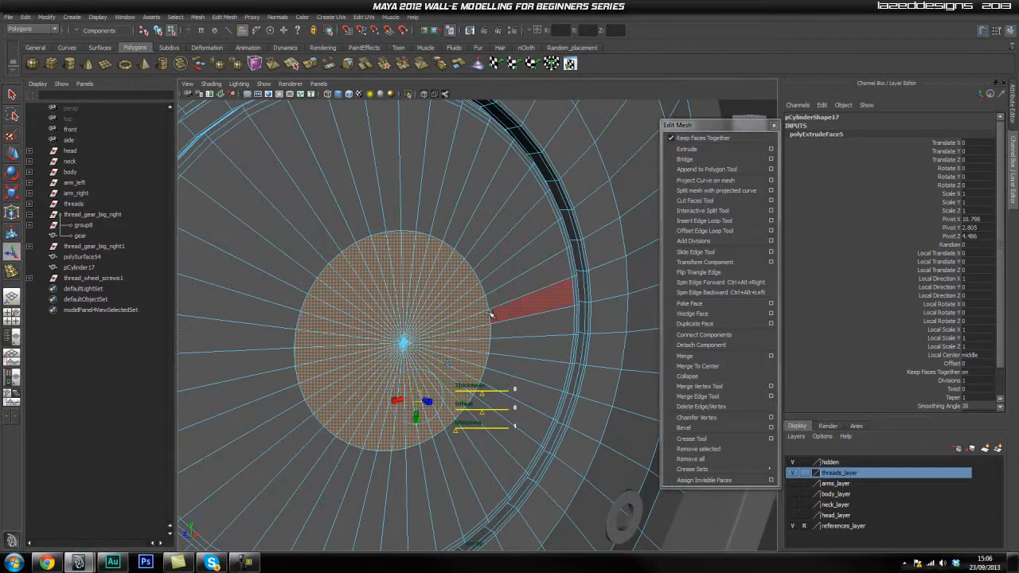
pyautogui.press('r')
pyautogui.moveTo(399, 347); pyautogui.dragTo(465, 324)
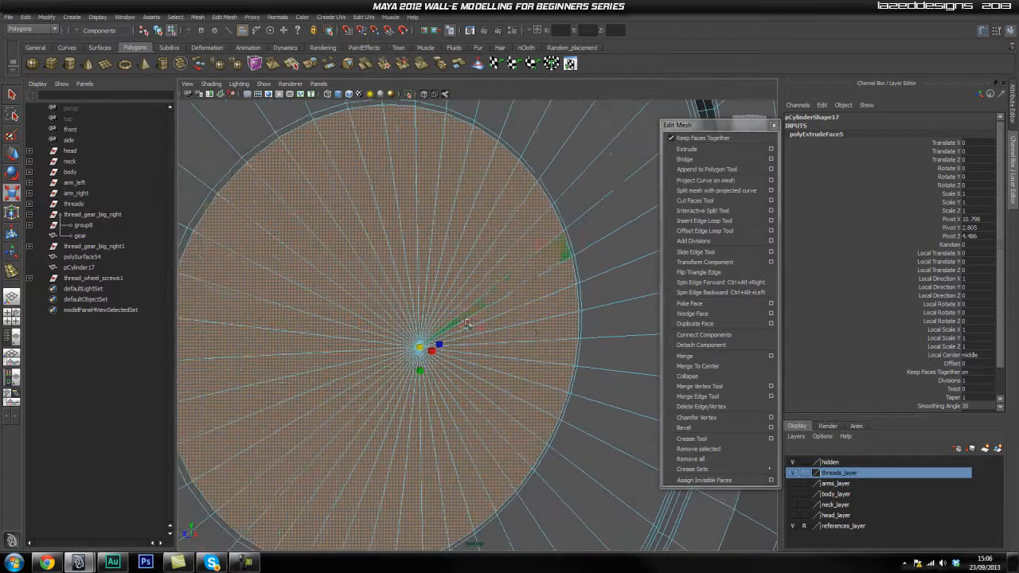
pyautogui.click(735, 150)
pyautogui.press('w')
pyautogui.moveTo(429, 350); pyautogui.dragTo(532, 299)
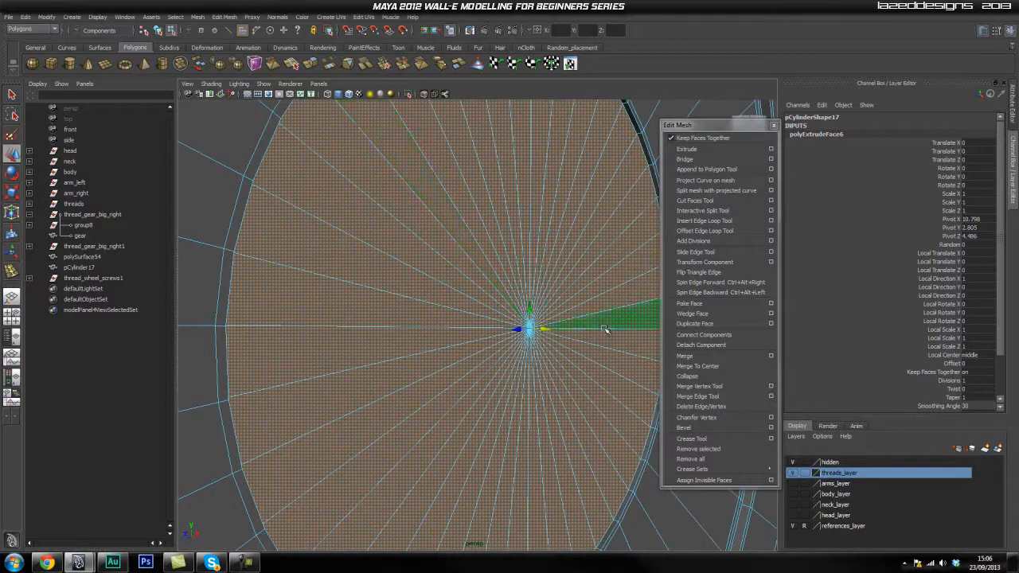
# Step: Extrude the inner circle deeper along X to recess the hub's centre, and add a short holding extrusion at the bottom of the recess
pyautogui.keyDown('alt'); pyautogui.moveTo(558, 263); pyautogui.dragTo(525, 268); pyautogui.keyUp('alt')
pyautogui.press('g')
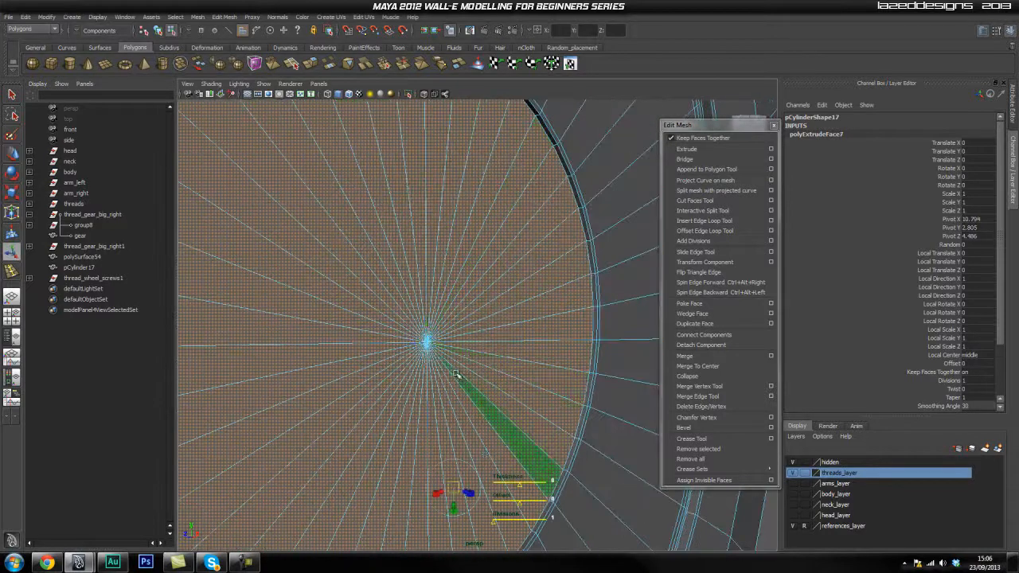
pyautogui.press('w')
pyautogui.keyDown('alt'); pyautogui.moveTo(439, 344); pyautogui.dragTo(416, 347); pyautogui.keyUp('alt')
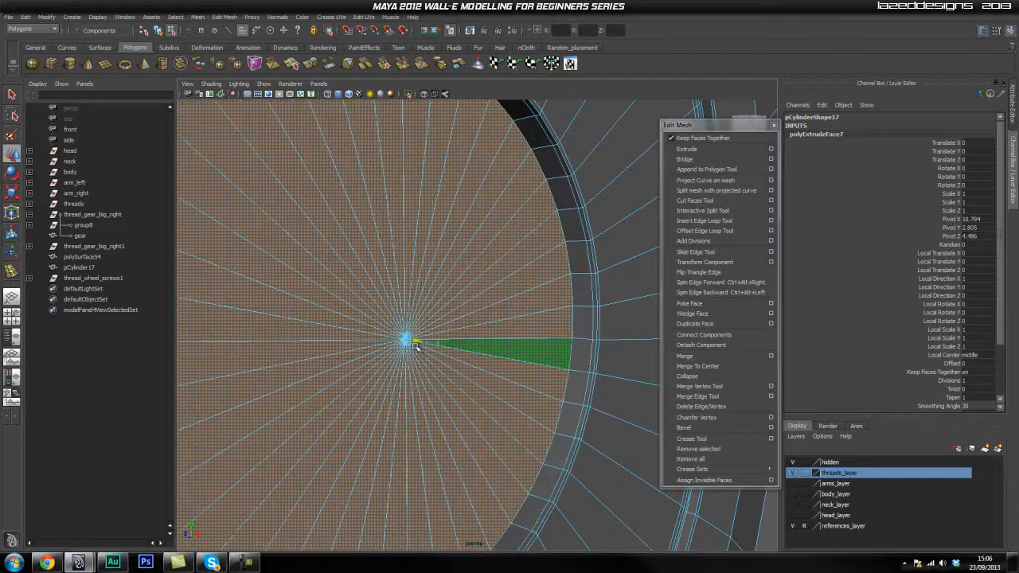
pyautogui.press('g')
pyautogui.press('w')
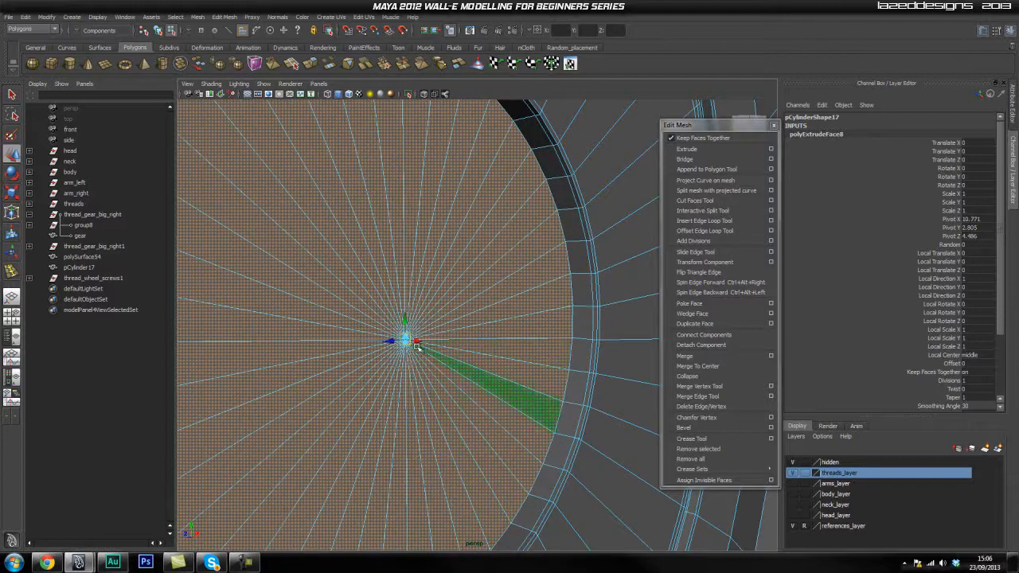
# Step: Extrude the recess floor once more and scale it in slightly to form a holding edge around its bottom rim
pyautogui.press('g')
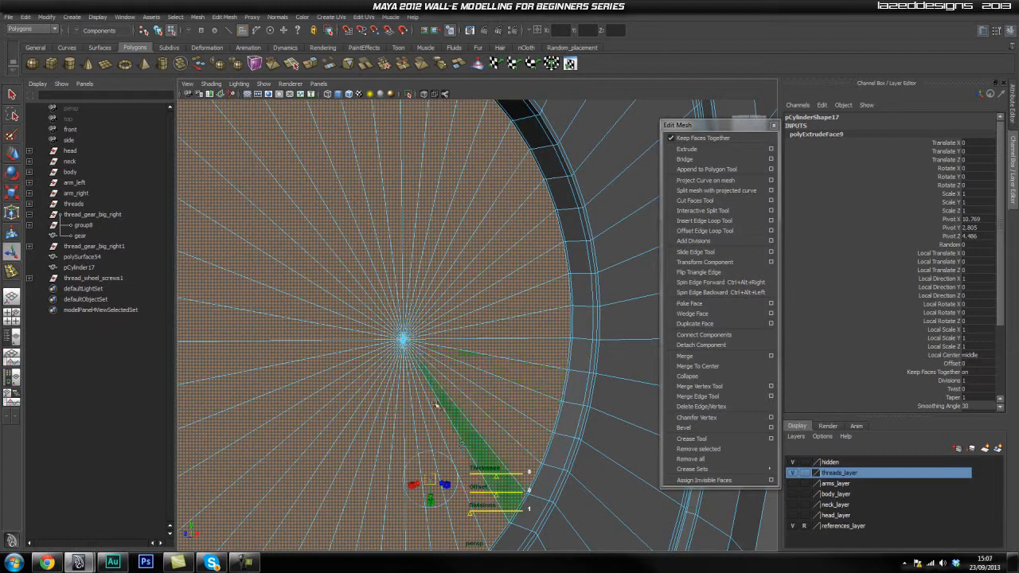
pyautogui.press('r')
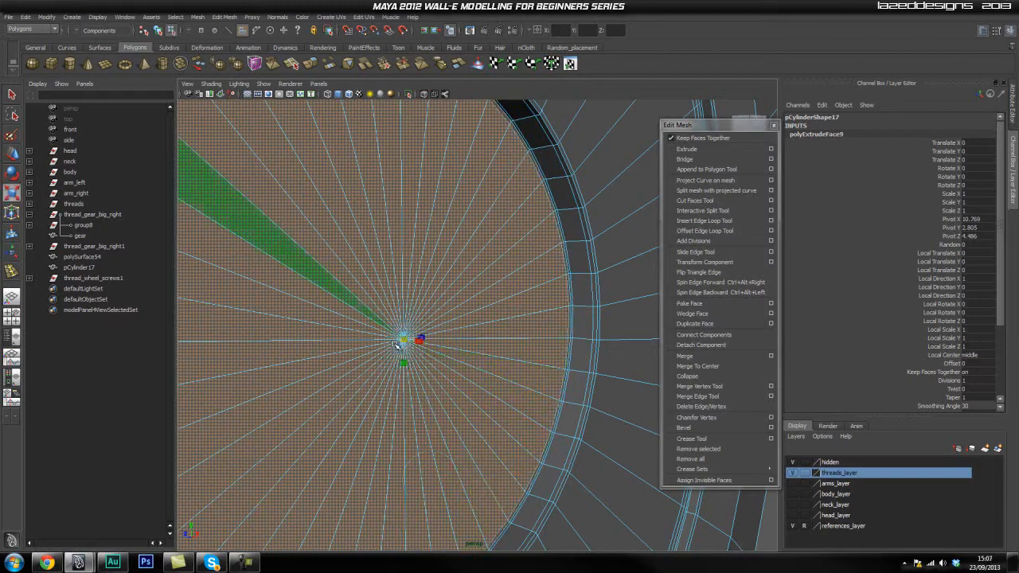
pyautogui.keyDown('alt'); pyautogui.moveTo(446, 370); pyautogui.dragTo(449, 293); pyautogui.keyUp('alt')
pyautogui.keyDown('alt'); pyautogui.moveTo(449, 294); pyautogui.dragTo(316, 350, button='right'); pyautogui.keyUp('alt')
pyautogui.keyDown('alt'); pyautogui.moveTo(442, 354); pyautogui.dragTo(430, 296); pyautogui.keyUp('alt')
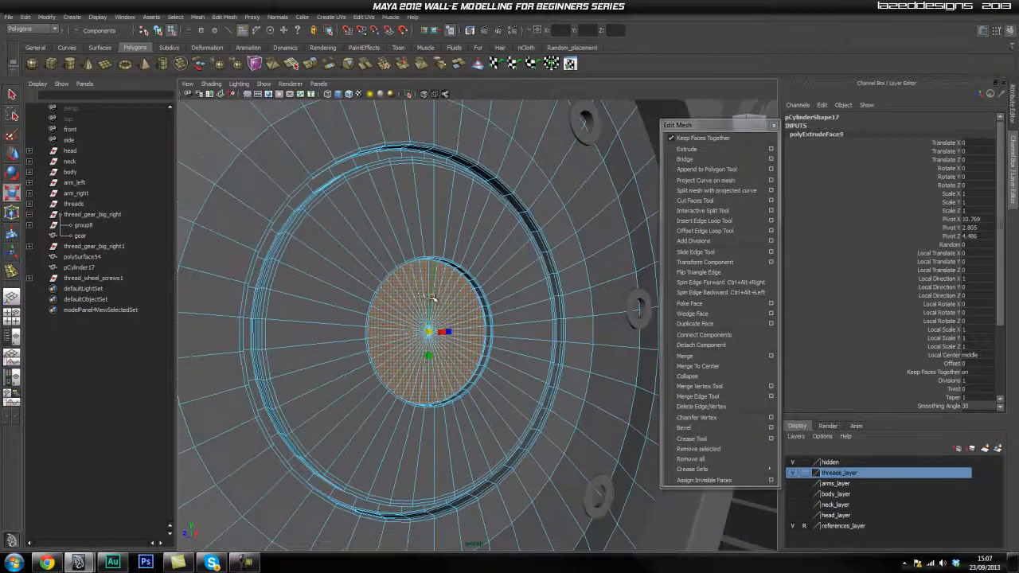
# Step: Return the small wheel's disc to object mode and deselect it
pyautogui.moveTo(365, 287); pyautogui.dragTo(353, 268, button='right')
pyautogui.click(519, 326)
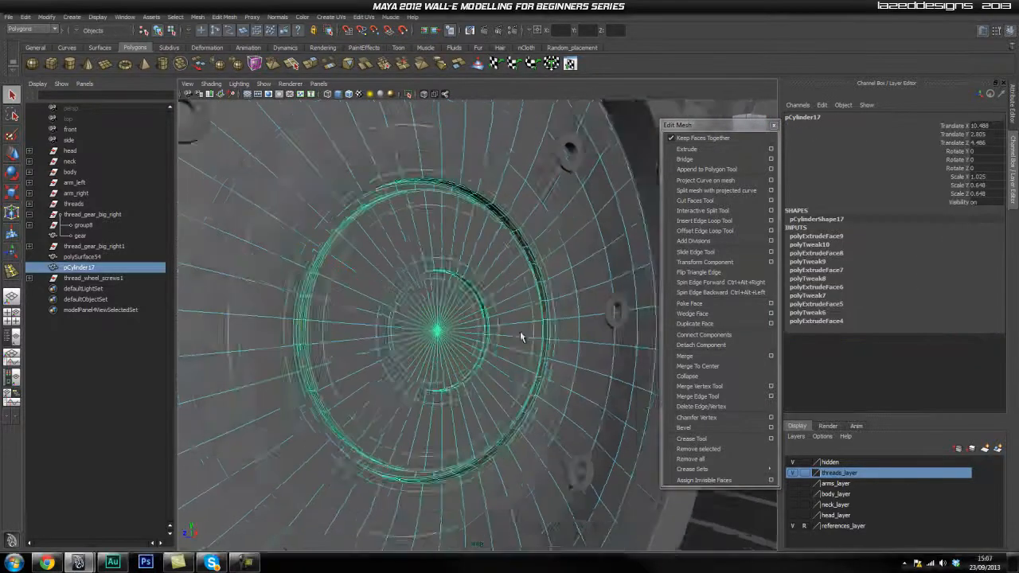
pyautogui.keyDown('alt'); pyautogui.moveTo(519, 326); pyautogui.dragTo(568, 420); pyautogui.keyUp('alt')
pyautogui.click(568, 420)
# Step: Select the big gear's inner disc and switch it to face selection
pyautogui.keyDown('alt'); pyautogui.moveTo(454, 355); pyautogui.dragTo(355, 346); pyautogui.keyUp('alt')
pyautogui.scroll(4, 439, 312)
pyautogui.scroll(3, 403, 300)
pyautogui.moveTo(403, 299)
pyautogui.keyDown('alt'); pyautogui.mouseDown()
pyautogui.moveTo(400, 329)
pyautogui.moveTo(414, 292)
pyautogui.mouseUp(); pyautogui.keyUp('alt')
pyautogui.click(400, 330)
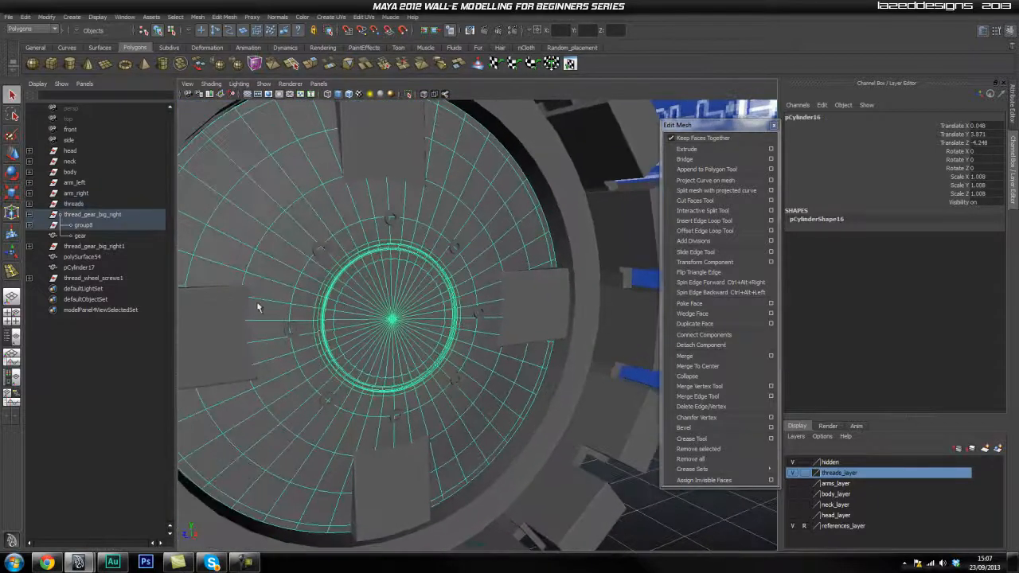
pyautogui.keyDown('alt'); pyautogui.moveTo(302, 314); pyautogui.dragTo(630, 338); pyautogui.keyUp('alt')
pyautogui.keyDown('alt'); pyautogui.moveTo(386, 293); pyautogui.dragTo(435, 260); pyautogui.keyUp('alt')
pyautogui.keyDown('alt'); pyautogui.moveTo(309, 261); pyautogui.dragTo(516, 277, button='right'); pyautogui.keyUp('alt')
pyautogui.keyDown('alt'); pyautogui.moveTo(517, 278); pyautogui.dragTo(364, 323); pyautogui.keyUp('alt')
pyautogui.moveTo(461, 315); pyautogui.dragTo(446, 371, button='right')
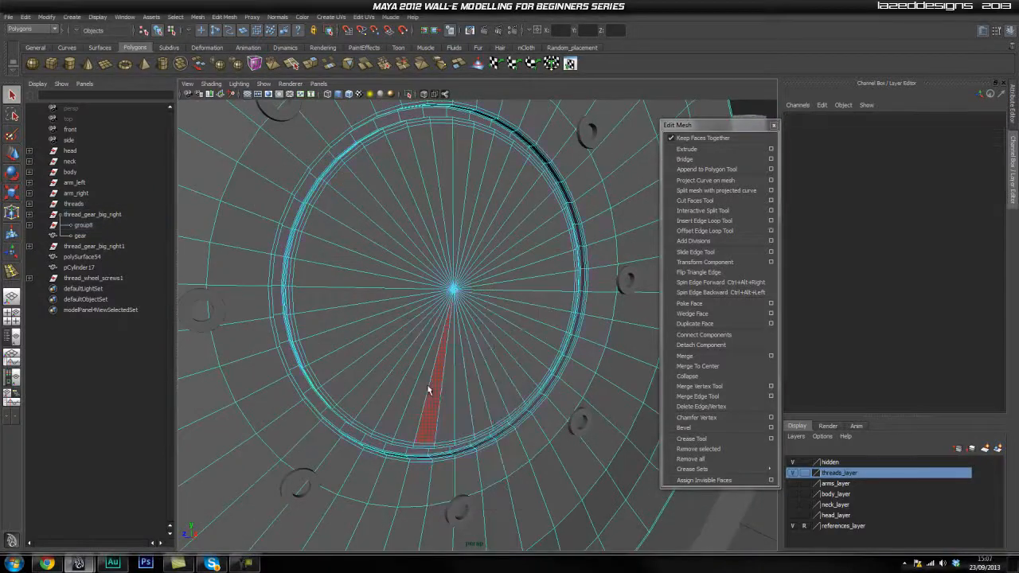
# Step: Select all the triangular centre faces inside the raised ring of the big gear's disc
pyautogui.click(433, 385)
pyautogui.doubleClick(511, 349)
pyautogui.click(502, 348)
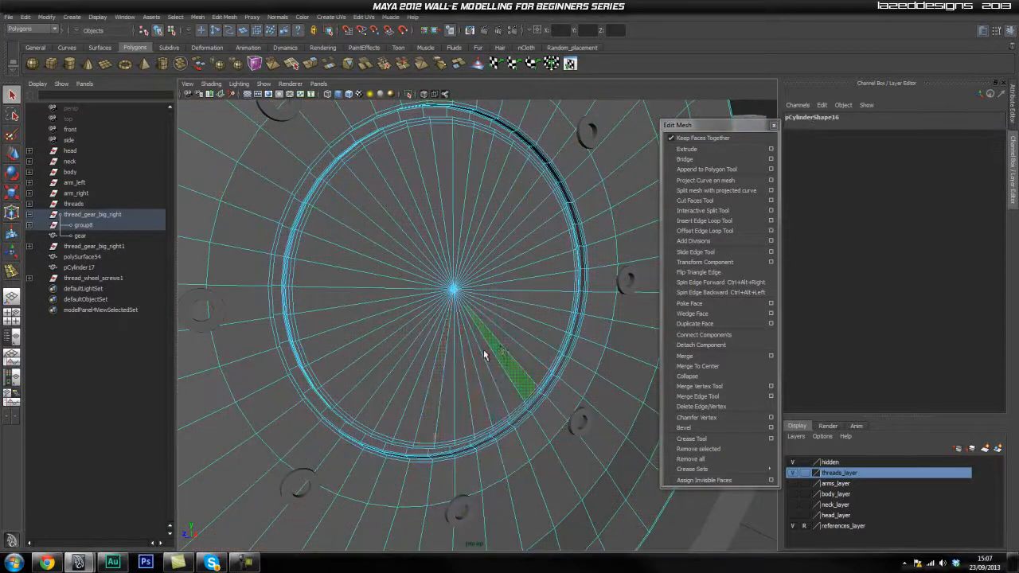
pyautogui.keyDown('shift'); pyautogui.click(483, 376); pyautogui.keyUp('shift')
pyautogui.keyDown('shift'); pyautogui.click(473, 385); pyautogui.keyUp('shift')
pyautogui.keyDown('shift'); pyautogui.click(459, 393); pyautogui.keyUp('shift')
pyautogui.keyDown('shift'); pyautogui.click(448, 395); pyautogui.keyUp('shift')
pyautogui.keyDown('shift'); pyautogui.click(432, 396); pyautogui.keyUp('shift')
pyautogui.keyDown('shift'); pyautogui.click(413, 397); pyautogui.keyUp('shift')
pyautogui.keyDown('shift'); pyautogui.click(401, 395); pyautogui.keyUp('shift')
pyautogui.keyDown('shift'); pyautogui.click(380, 391); pyautogui.keyUp('shift')
pyautogui.keyDown('shift'); pyautogui.click(367, 386); pyautogui.keyUp('shift')
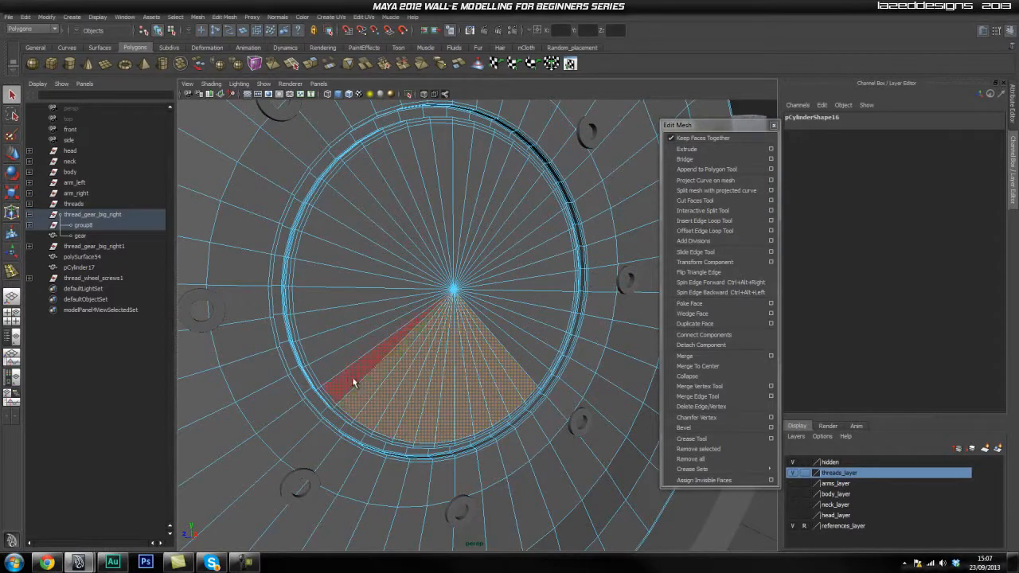
pyautogui.keyDown('shift'); pyautogui.click(332, 265); pyautogui.keyUp('shift')
pyautogui.keyDown('shift'); pyautogui.click(346, 238); pyautogui.keyUp('shift')
pyautogui.keyDown('shift'); pyautogui.click(360, 210); pyautogui.keyUp('shift')
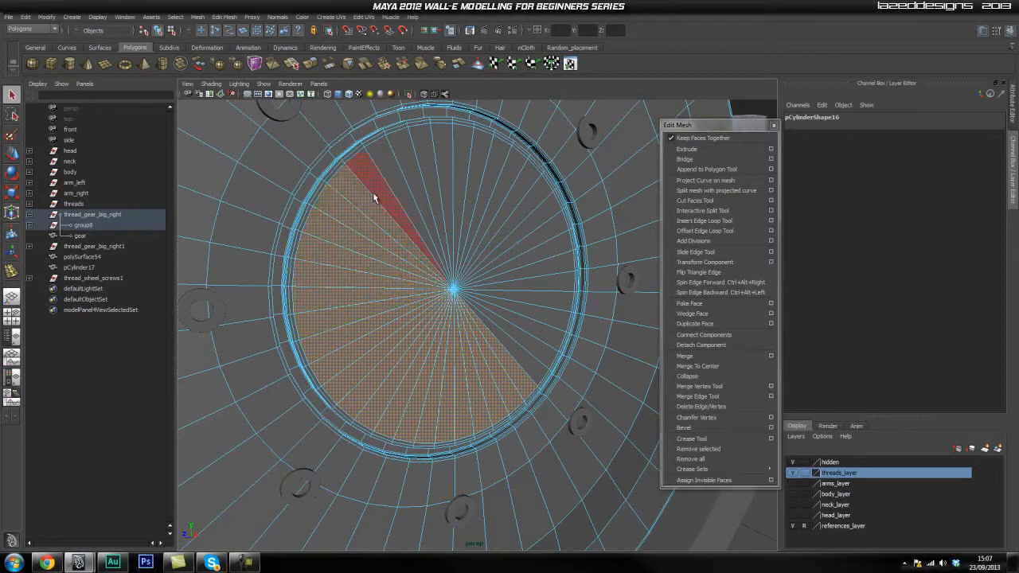
pyautogui.keyDown('shift'); pyautogui.click(391, 179); pyautogui.keyUp('shift')
pyautogui.keyDown('shift'); pyautogui.click(415, 170); pyautogui.keyUp('shift')
pyautogui.keyDown('shift'); pyautogui.click(429, 165); pyautogui.keyUp('shift')
pyautogui.keyDown('shift'); pyautogui.click(445, 164); pyautogui.keyUp('shift')
pyautogui.keyDown('shift'); pyautogui.click(464, 164); pyautogui.keyUp('shift')
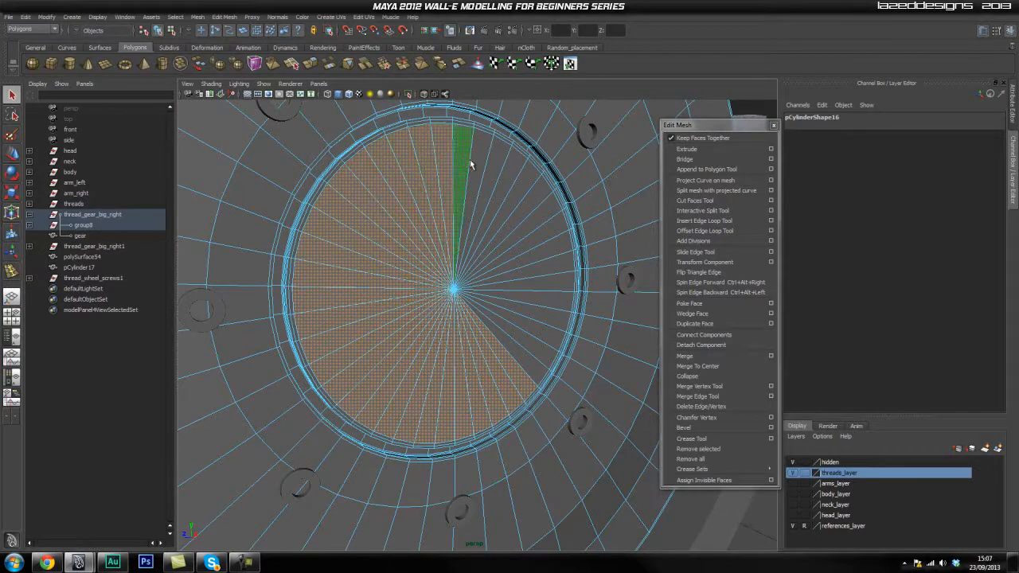
pyautogui.keyDown('shift'); pyautogui.click(480, 166); pyautogui.keyUp('shift')
pyautogui.keyDown('shift'); pyautogui.click(496, 167); pyautogui.keyUp('shift')
pyautogui.keyDown('shift'); pyautogui.click(519, 167); pyautogui.keyUp('shift')
pyautogui.keyDown('shift'); pyautogui.click(526, 181); pyautogui.keyUp('shift')
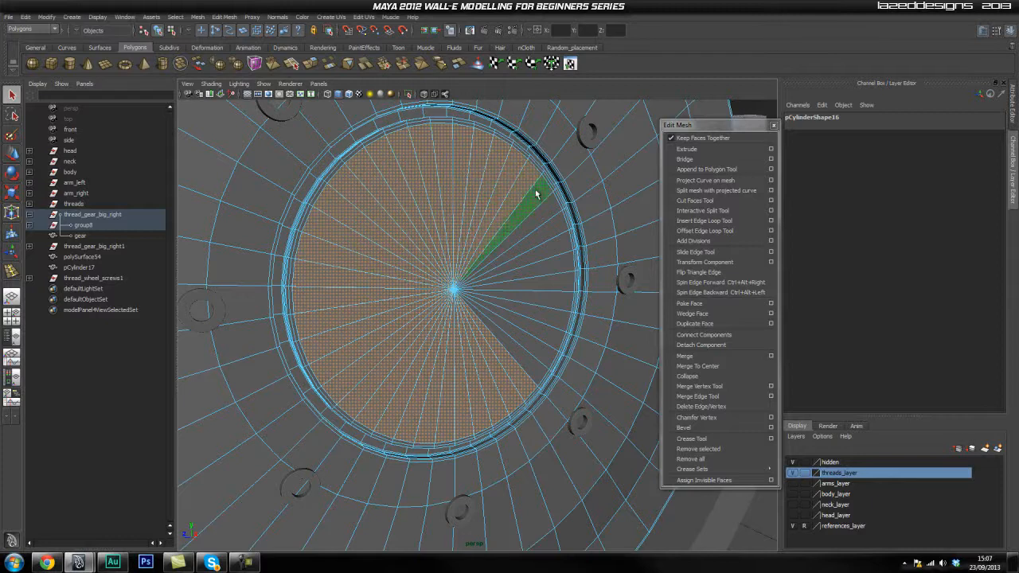
pyautogui.keyDown('shift'); pyautogui.click(536, 193); pyautogui.keyUp('shift')
pyautogui.keyDown('shift'); pyautogui.click(562, 286); pyautogui.keyUp('shift')
pyautogui.keyDown('shift'); pyautogui.click(548, 331); pyautogui.keyUp('shift')
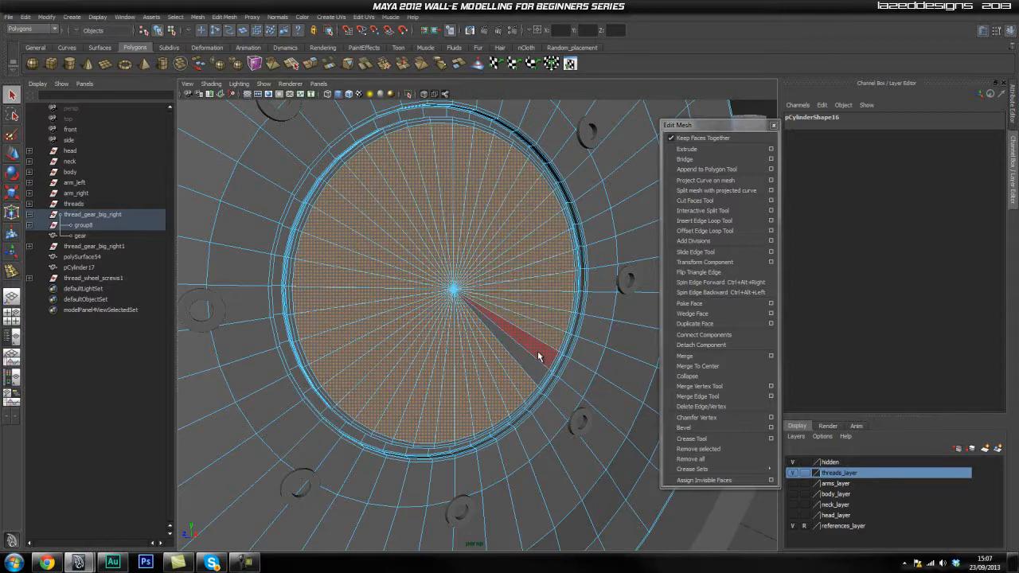
pyautogui.keyDown('shift'); pyautogui.click(538, 350); pyautogui.keyUp('shift')
# Step: Extrude the selected faces inward to a circle a little under half the ring's diameter, and extrude again with a very slight inset
pyautogui.click(686, 149)
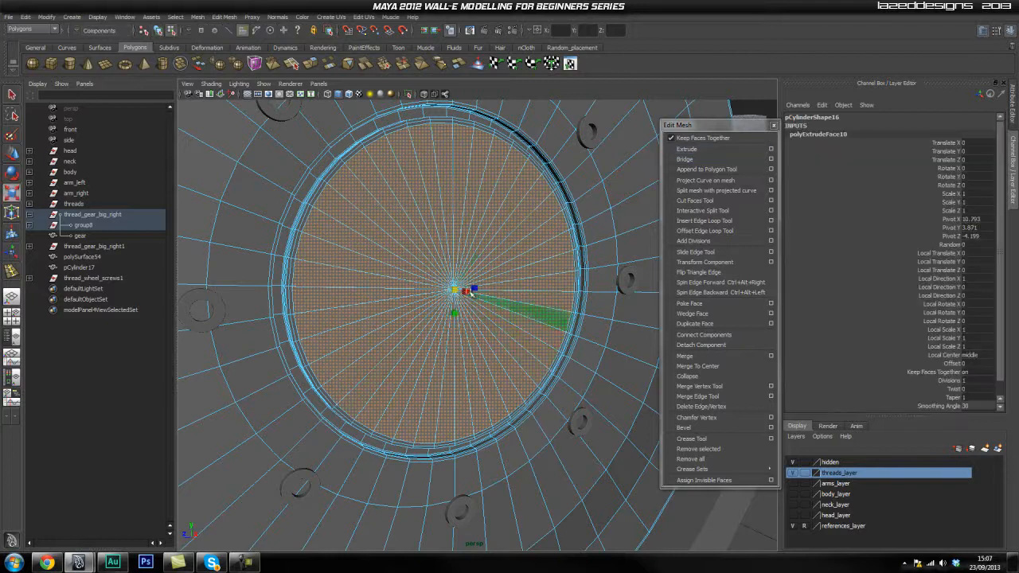
pyautogui.moveTo(452, 289); pyautogui.dragTo(470, 303)
pyautogui.click(687, 149)
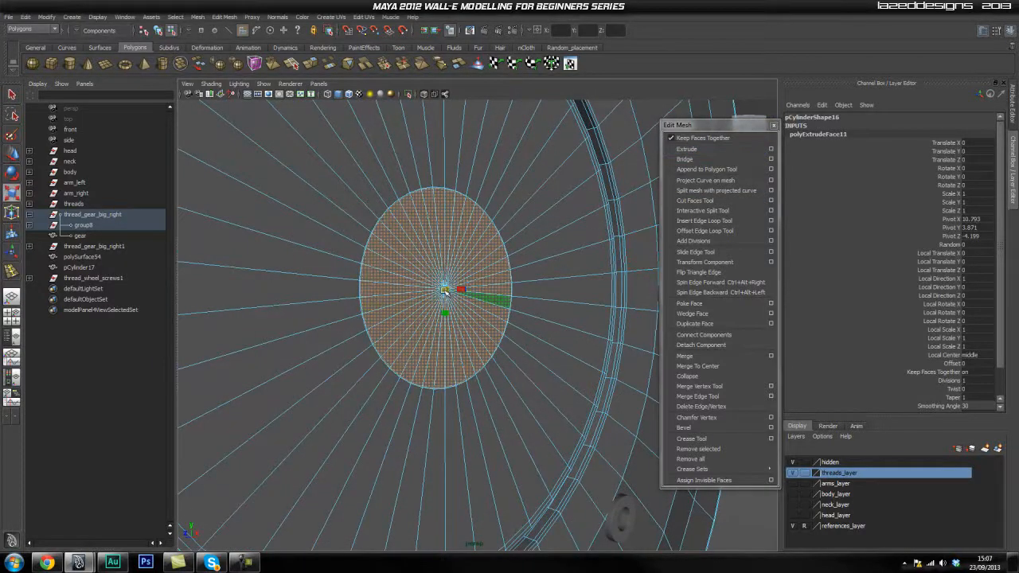
pyautogui.scroll(4, 447, 290)
pyautogui.moveTo(453, 284)
pyautogui.keyDown('alt'); pyautogui.mouseDown()
pyautogui.moveTo(436, 267)
pyautogui.moveTo(472, 285)
pyautogui.mouseUp(); pyautogui.keyUp('alt')
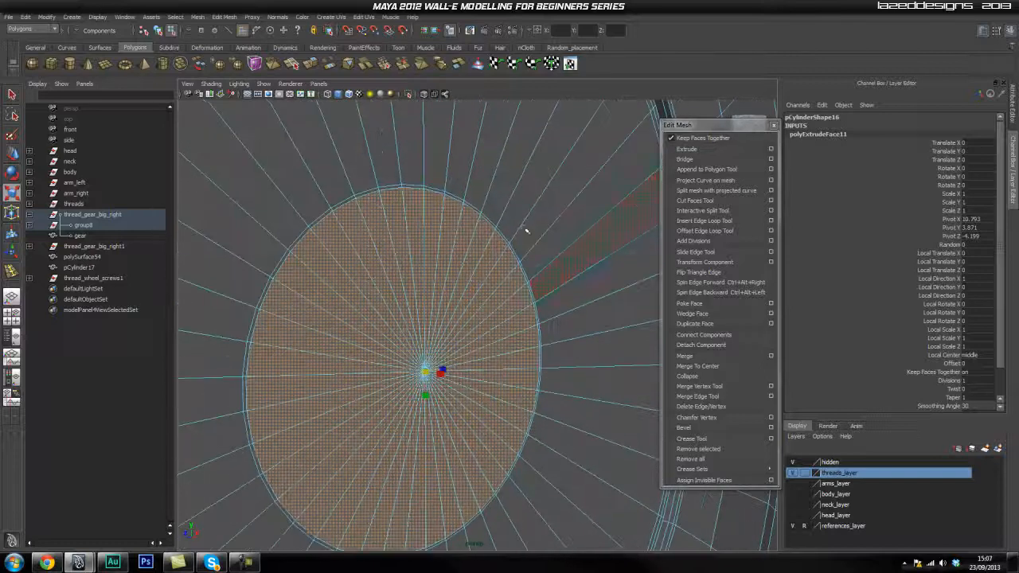
# Step: Extrude the inner circle a tiny distance into the disc, and extrude it again deeper along X to recess the hub
pyautogui.click(711, 151)
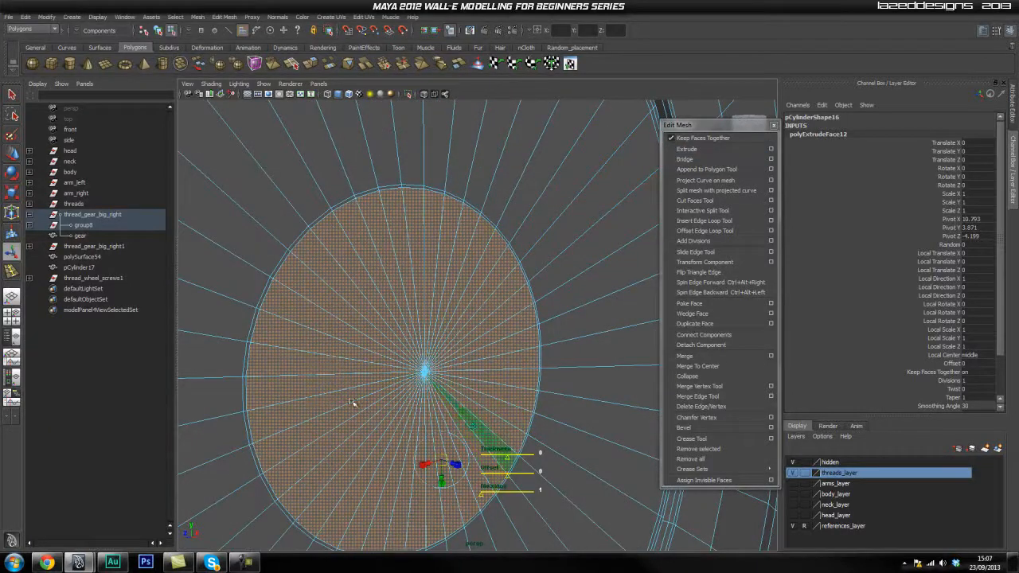
pyautogui.press('w')
pyautogui.moveTo(436, 374); pyautogui.dragTo(433, 374)
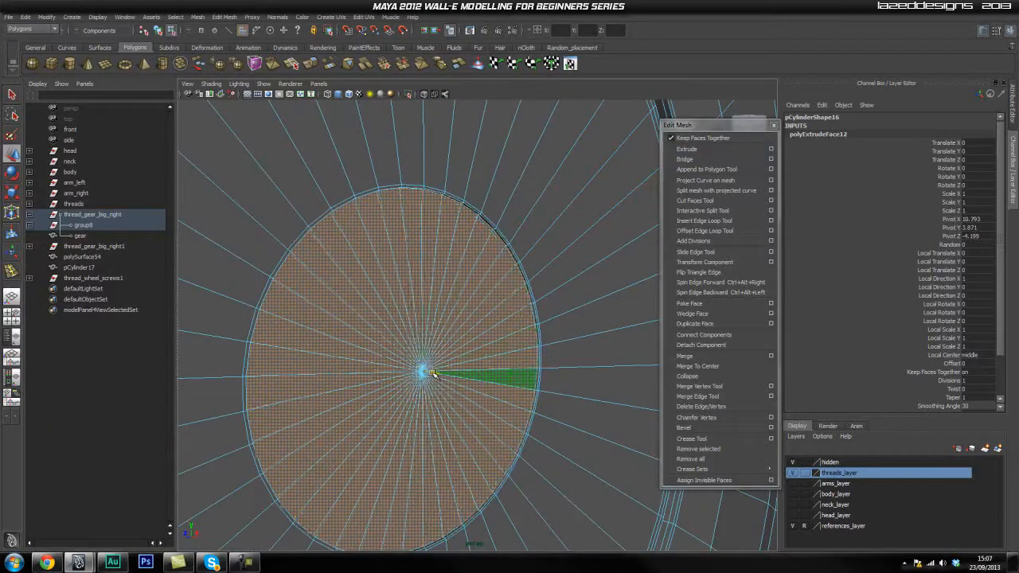
pyautogui.keyDown('alt'); pyautogui.moveTo(438, 372); pyautogui.dragTo(492, 374, button='right'); pyautogui.keyUp('alt')
pyautogui.keyDown('alt'); pyautogui.moveTo(492, 374); pyautogui.dragTo(516, 368); pyautogui.keyUp('alt')
pyautogui.press('g')
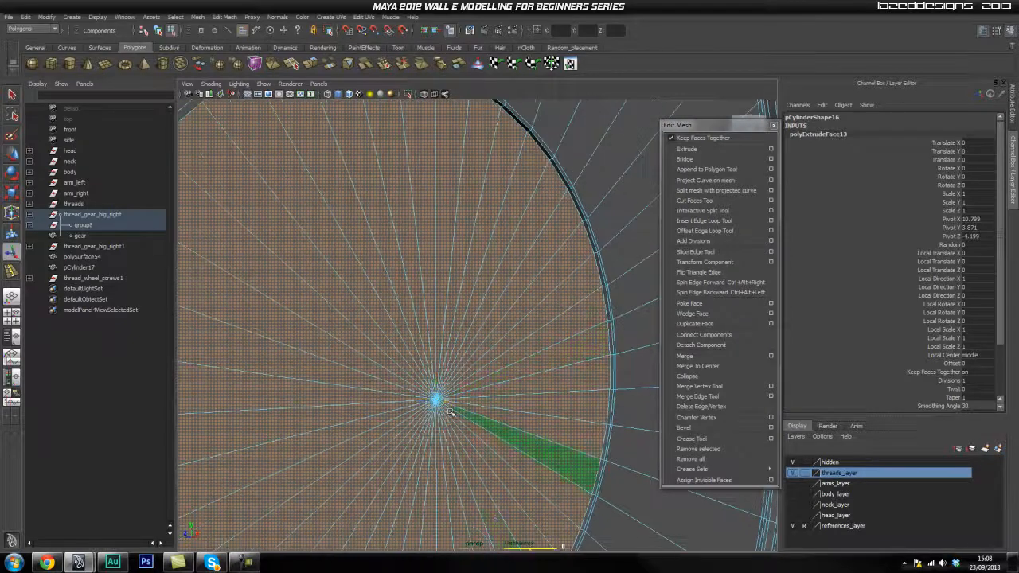
pyautogui.moveTo(450, 403); pyautogui.dragTo(431, 402)
# Step: Add a short holding extrusion at the bottom of the recess, and extrude the floor once more with a slight inward scale
pyautogui.hotkey('ctrl', 'e')
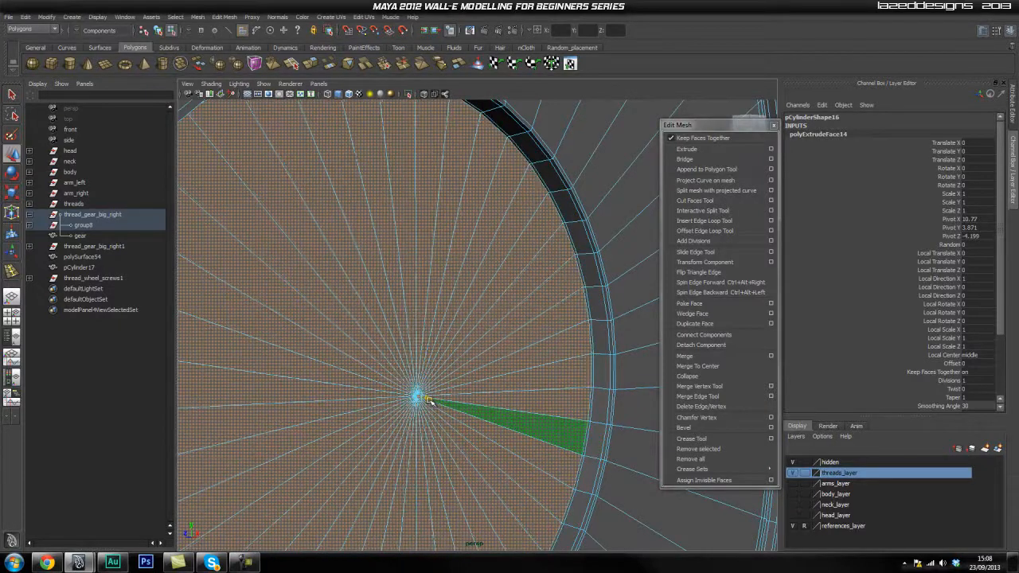
pyautogui.press('g')
pyautogui.press('w')
pyautogui.press('r')
pyautogui.moveTo(417, 397); pyautogui.dragTo(409, 399)
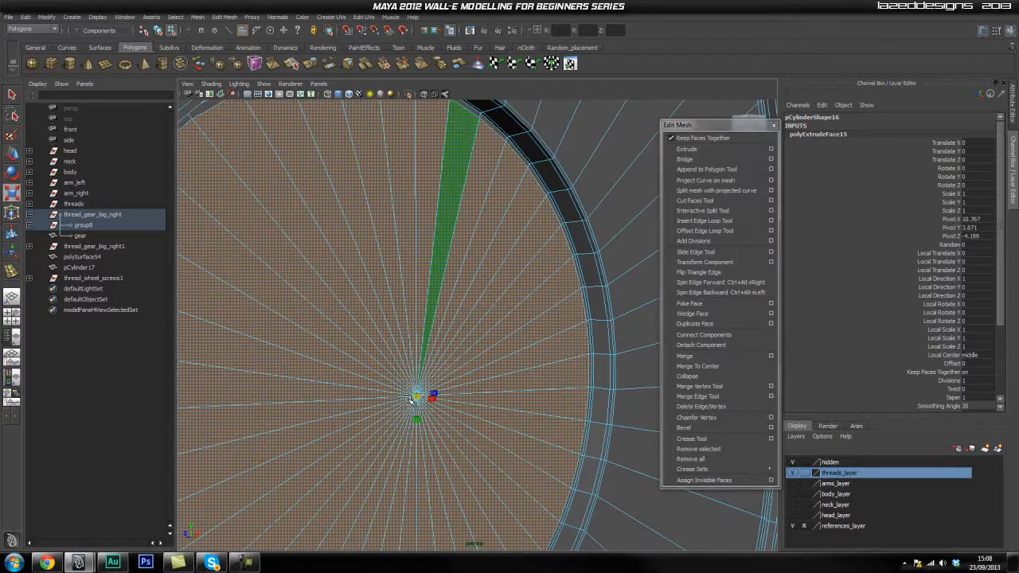
# Step: Return the big gear's disc to object mode and deselect it
pyautogui.scroll(-10, 473, 407)
pyautogui.press('q')
pyautogui.moveTo(512, 345); pyautogui.dragTo(553, 330, button='right')
pyautogui.click(510, 307)
pyautogui.scroll(-6, 519, 380)
pyautogui.click(607, 455)
pyautogui.keyDown('alt'); pyautogui.moveTo(607, 455); pyautogui.dragTo(420, 409); pyautogui.keyUp('alt')
pyautogui.click(310, 355)
pyautogui.keyDown('alt'); pyautogui.moveTo(407, 353); pyautogui.dragTo(395, 344); pyautogui.keyUp('alt')
pyautogui.moveTo(494, 356)
pyautogui.keyDown('alt'); pyautogui.mouseDown()
pyautogui.moveTo(323, 369)
pyautogui.moveTo(492, 371)
pyautogui.mouseUp(); pyautogui.keyUp('alt')
pyautogui.keyDown('alt'); pyautogui.moveTo(346, 336); pyautogui.dragTo(382, 359); pyautogui.keyUp('alt')
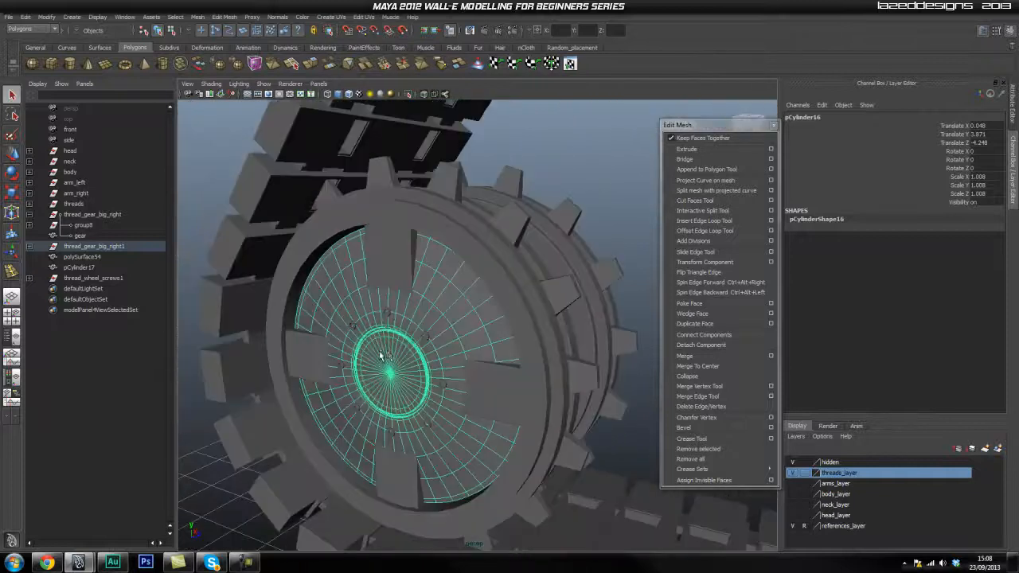
pyautogui.keyDown('alt'); pyautogui.moveTo(320, 364); pyautogui.dragTo(511, 341); pyautogui.keyUp('alt')
pyautogui.press('Delete')
pyautogui.hotkey('ctrl', 'z')
pyautogui.hotkey('ctrl', 'z')
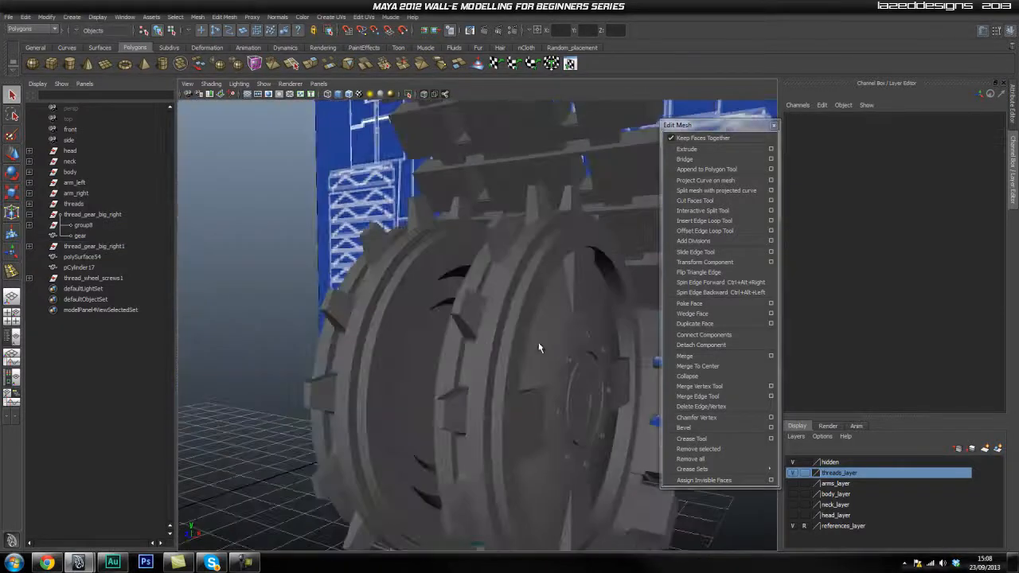
# Step: Delete the outdated gear copy, the group thread_gear_big_right1
pyautogui.keyDown('alt'); pyautogui.moveTo(300, 278); pyautogui.dragTo(494, 297); pyautogui.keyUp('alt')
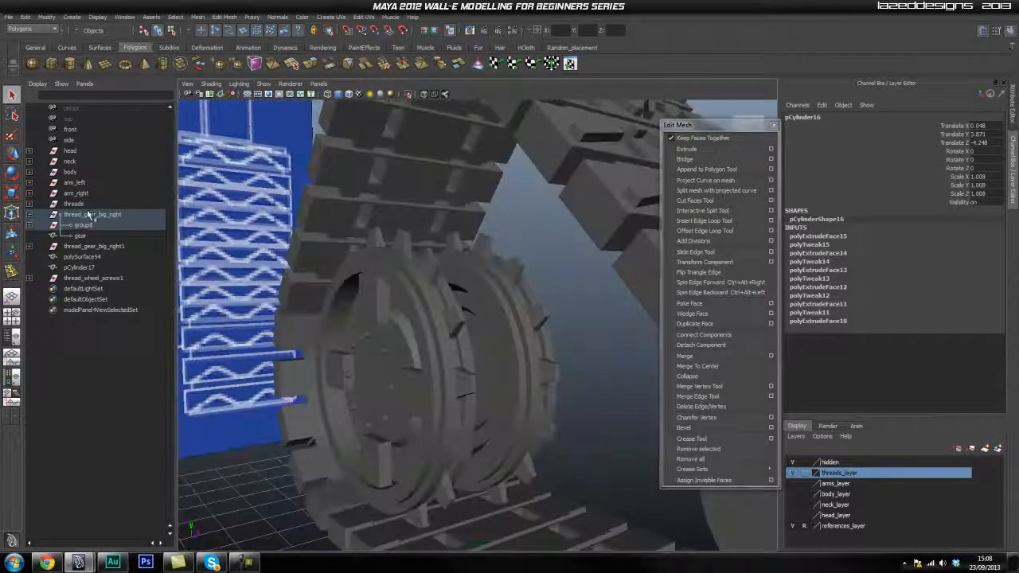
pyautogui.click(90, 215)
pyautogui.click(81, 227)
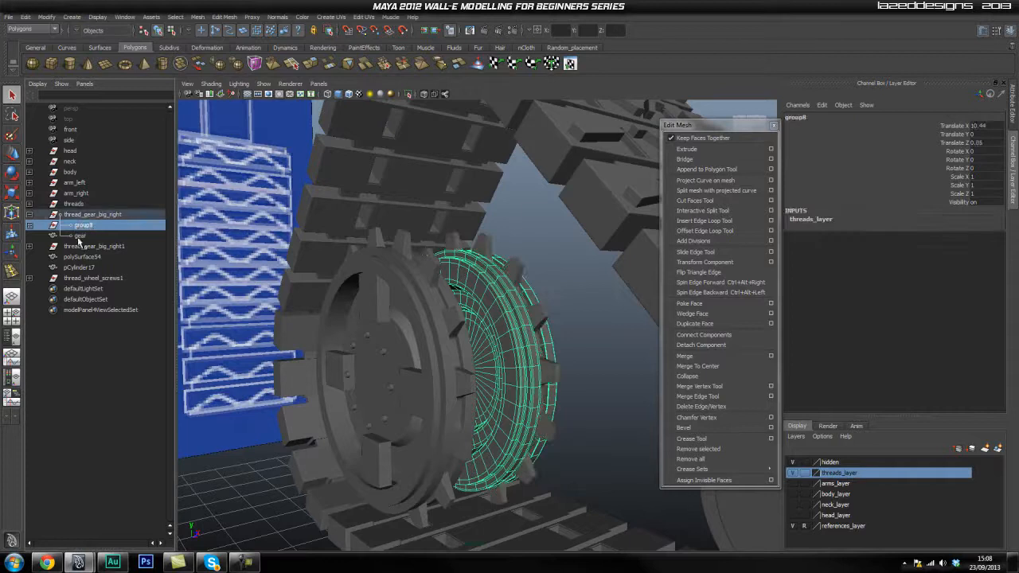
pyautogui.click(86, 246)
pyautogui.press('Delete')
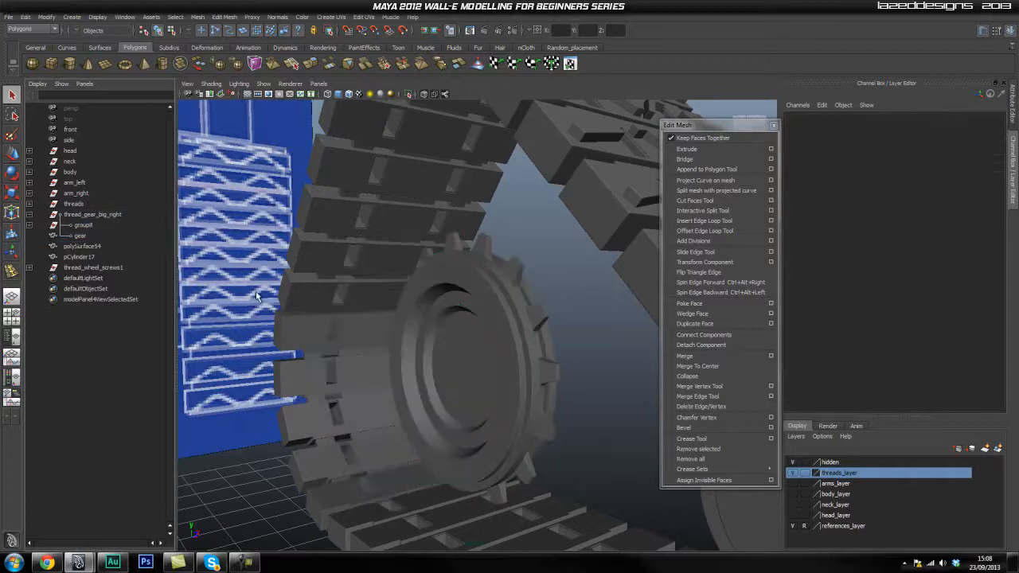
# Step: Duplicate the whole thread_gear_big_right group
pyautogui.click(89, 236)
pyautogui.click(94, 226)
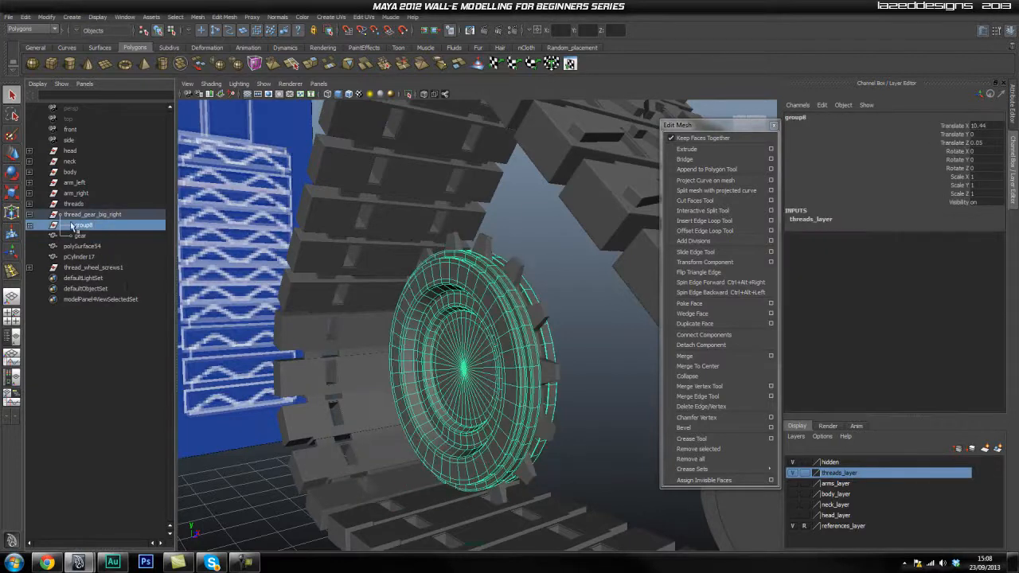
pyautogui.click(83, 217)
pyautogui.click(30, 215)
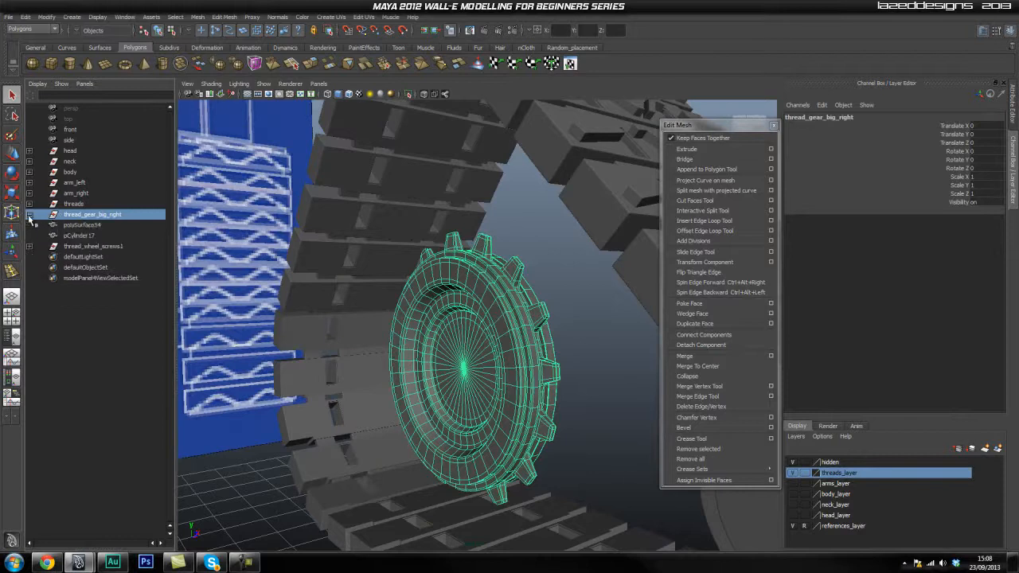
pyautogui.hotkey('ctrl', 'd')
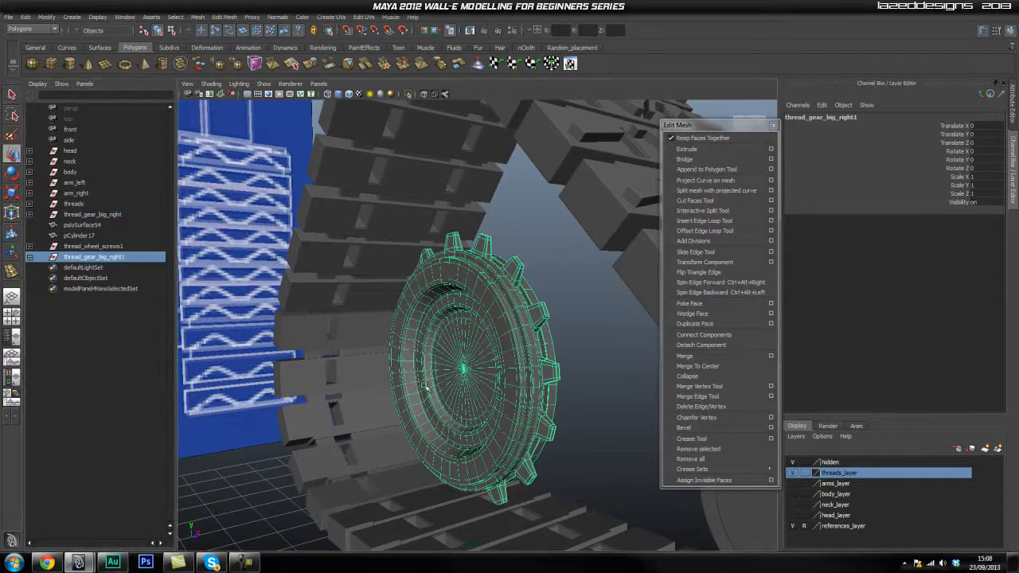
# Step: Centre the duplicated gear's pivot and move the copy along X to about -2.577, on the opposite side of the track
pyautogui.press('space')
pyautogui.click(369, 299)
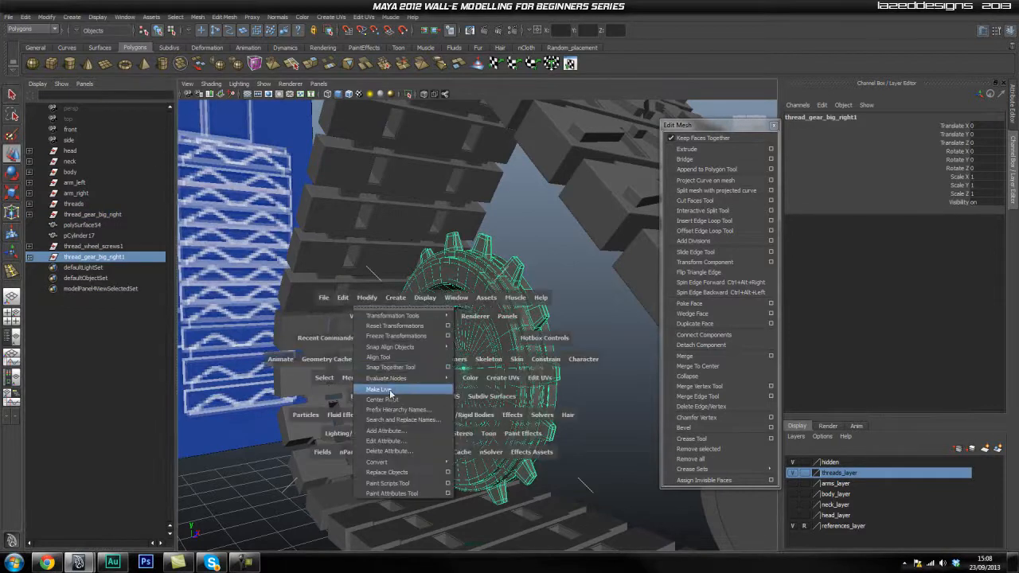
pyautogui.click(391, 399)
pyautogui.moveTo(475, 365); pyautogui.dragTo(390, 372)
# Step: Mirror the duplicated gear by setting its X scale to -1
pyautogui.press('r')
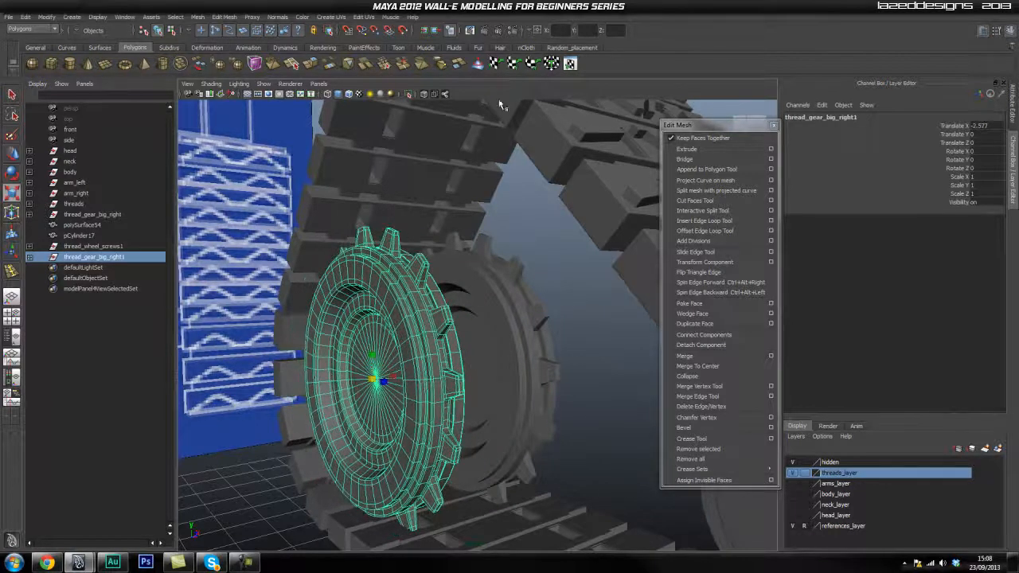
pyautogui.write('-1')
pyautogui.press('Return')
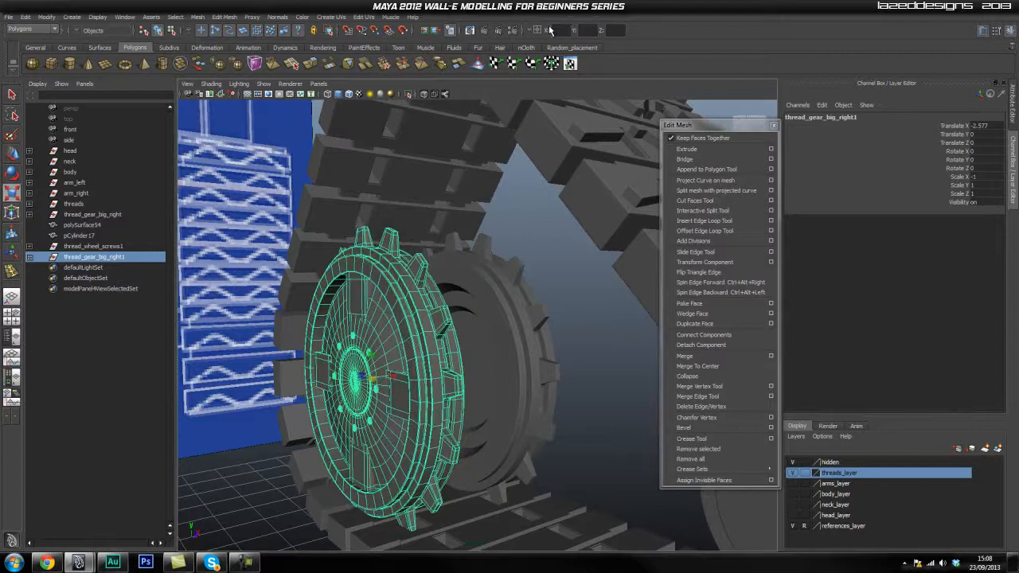
# Step: Shift the mirrored gear along X to about -2.248 so its teeth sit in the track slots, and deselect it
pyautogui.keyDown('alt'); pyautogui.moveTo(326, 294); pyautogui.dragTo(560, 419); pyautogui.keyUp('alt')
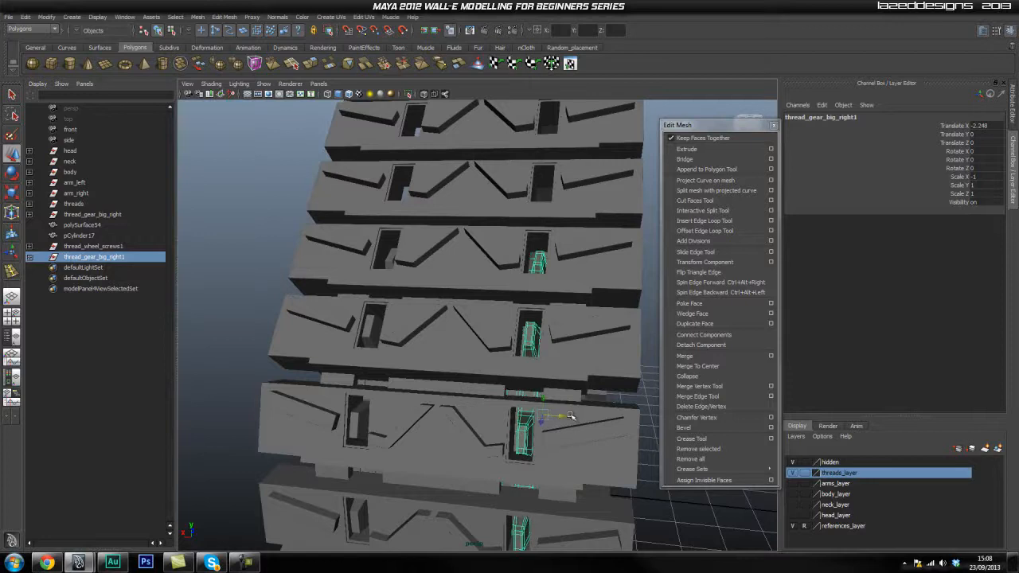
pyautogui.click(642, 377)
pyautogui.keyDown('alt'); pyautogui.moveTo(638, 402); pyautogui.dragTo(364, 353); pyautogui.keyUp('alt')
# Step: Examine the small front wheel's ring and the overall track assembly against the wheel layout on the blueprint
pyautogui.click(402, 351)
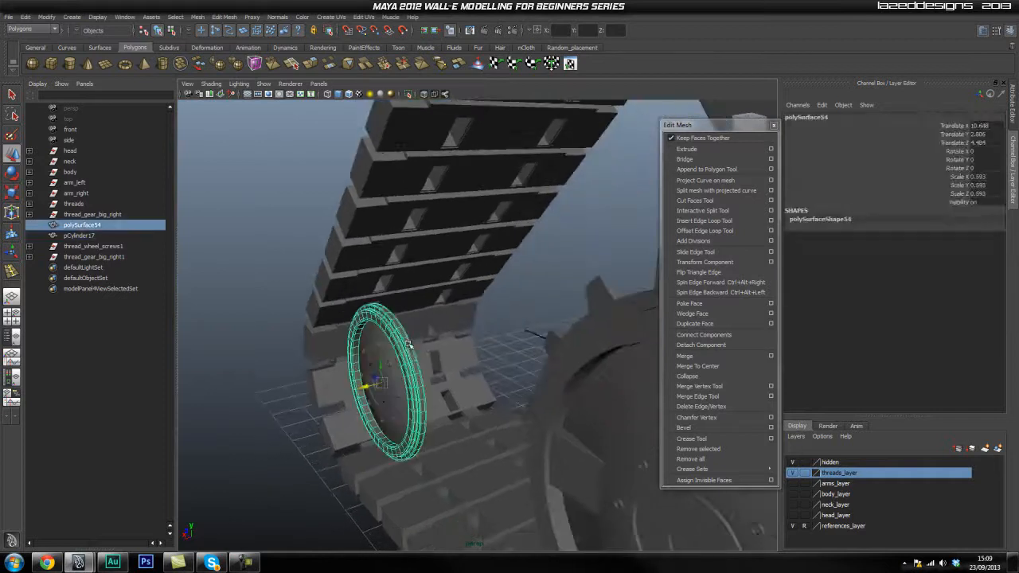
pyautogui.keyDown('alt'); pyautogui.moveTo(430, 338); pyautogui.dragTo(344, 382); pyautogui.keyUp('alt')
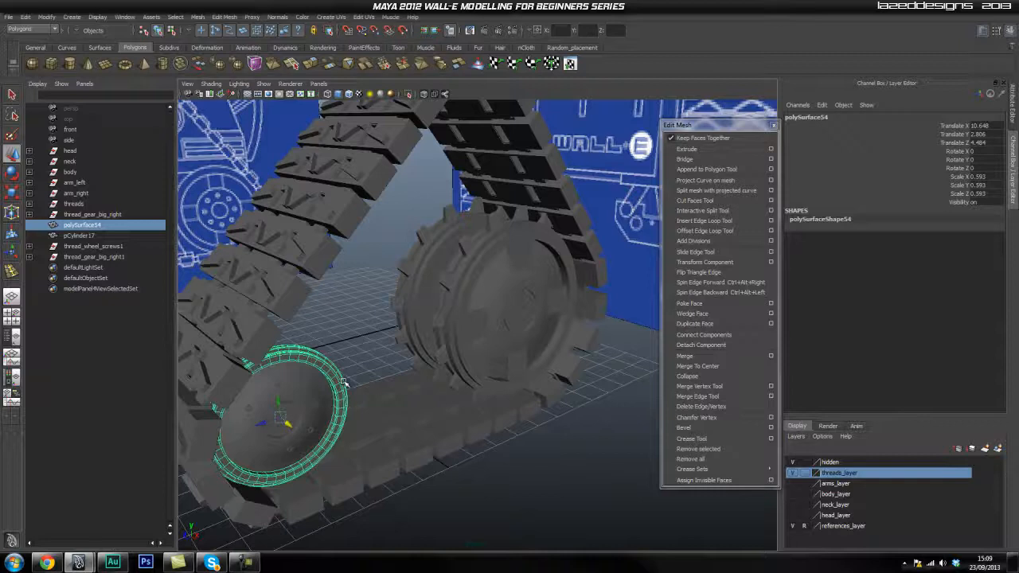
pyautogui.click(188, 564)
pyautogui.click(175, 567)
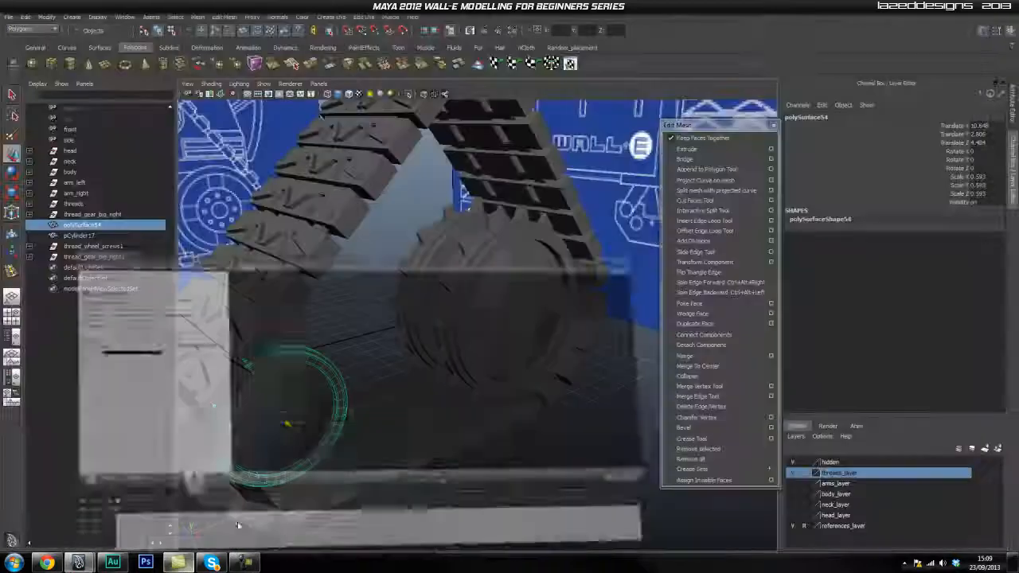
pyautogui.keyDown('alt'); pyautogui.moveTo(391, 402); pyautogui.dragTo(406, 344); pyautogui.keyUp('alt')
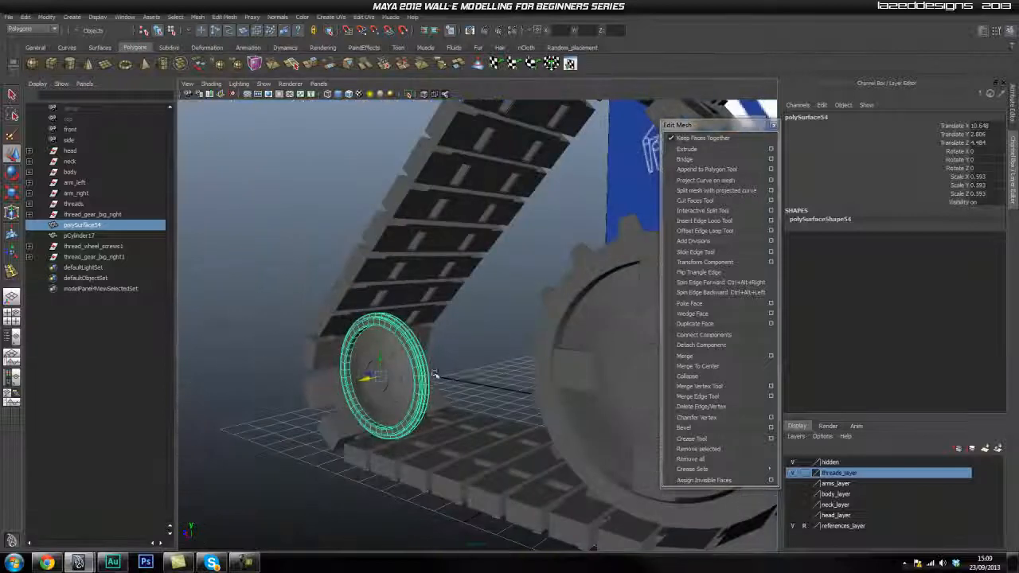
pyautogui.scroll(-5, 397, 383)
pyautogui.keyDown('alt'); pyautogui.moveTo(393, 399); pyautogui.dragTo(460, 390); pyautogui.keyUp('alt')
pyautogui.moveTo(417, 364)
pyautogui.keyDown('alt'); pyautogui.mouseDown()
pyautogui.moveTo(462, 405)
pyautogui.moveTo(425, 383)
pyautogui.mouseUp(); pyautogui.keyUp('alt')
pyautogui.keyDown('alt'); pyautogui.moveTo(319, 316); pyautogui.dragTo(435, 367, button='middle'); pyautogui.keyUp('alt')
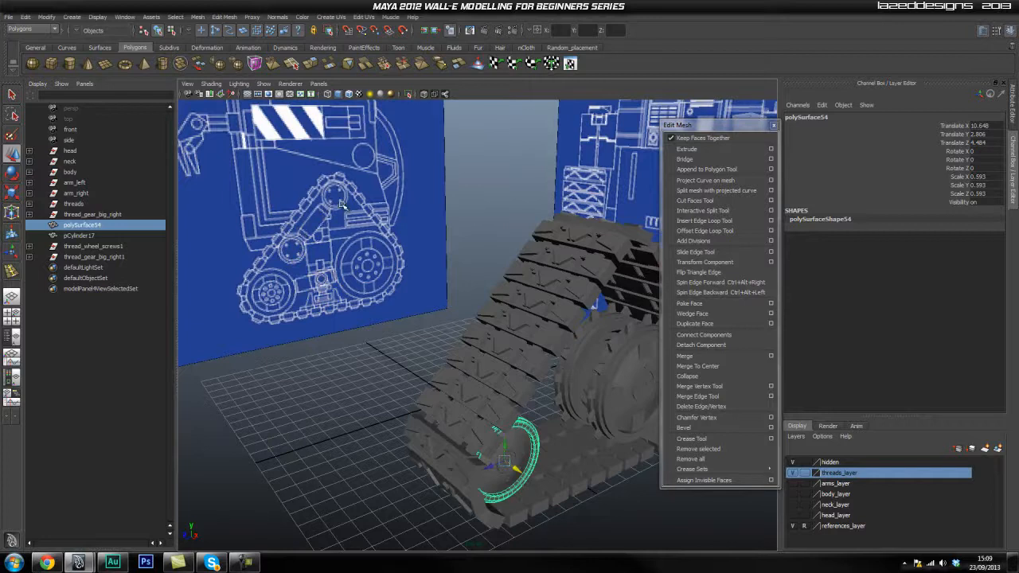
pyautogui.keyDown('alt'); pyautogui.moveTo(423, 363); pyautogui.dragTo(452, 340); pyautogui.keyUp('alt')
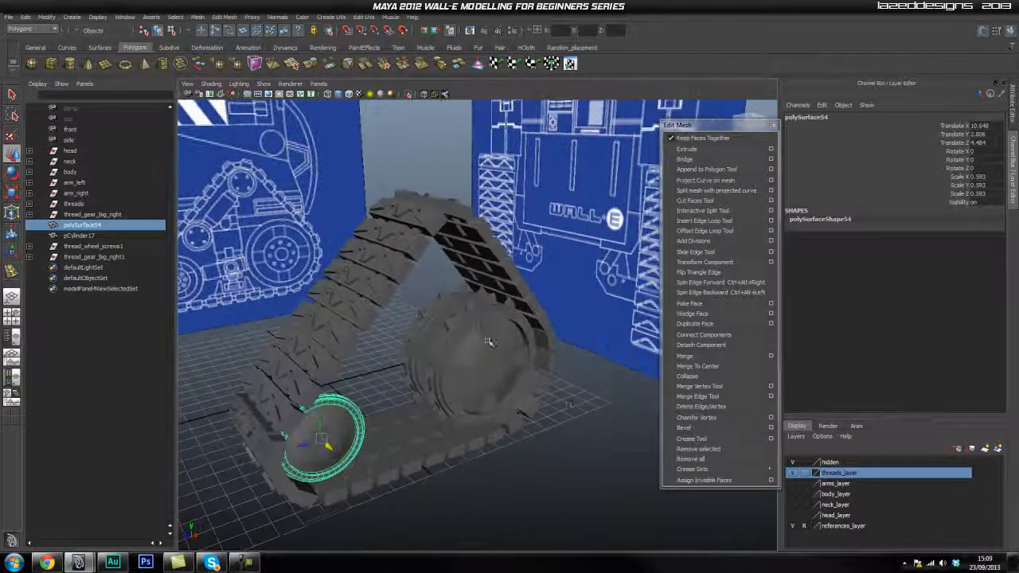